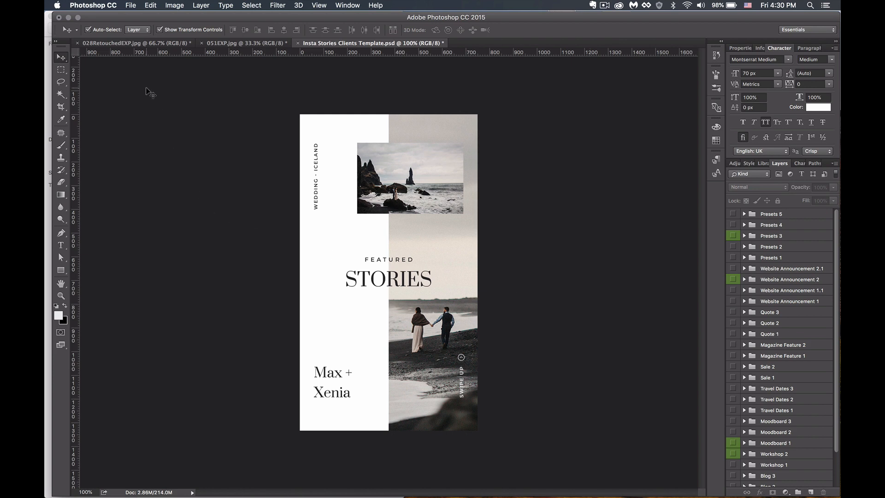
# - Look over the 028RetouchedEXP.jpg and 051EXP.jpg photos, then return to the Insta Stories template
pyautogui.click(142, 47)
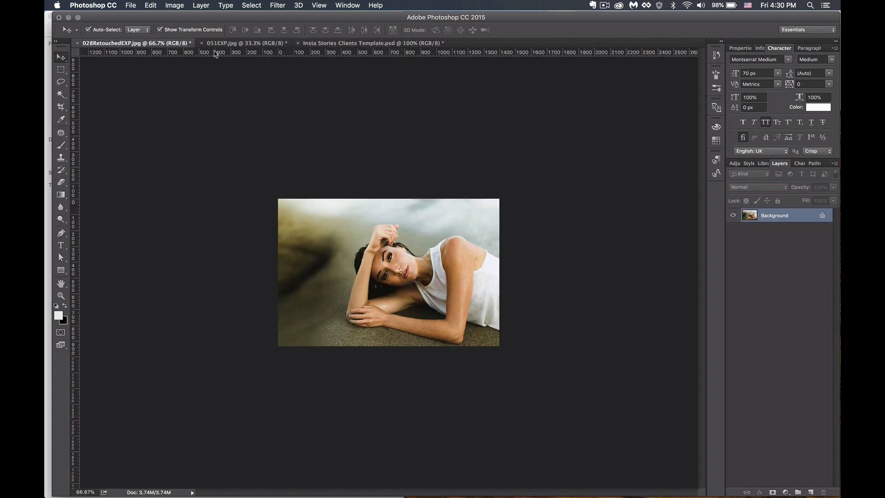
pyautogui.click(243, 44)
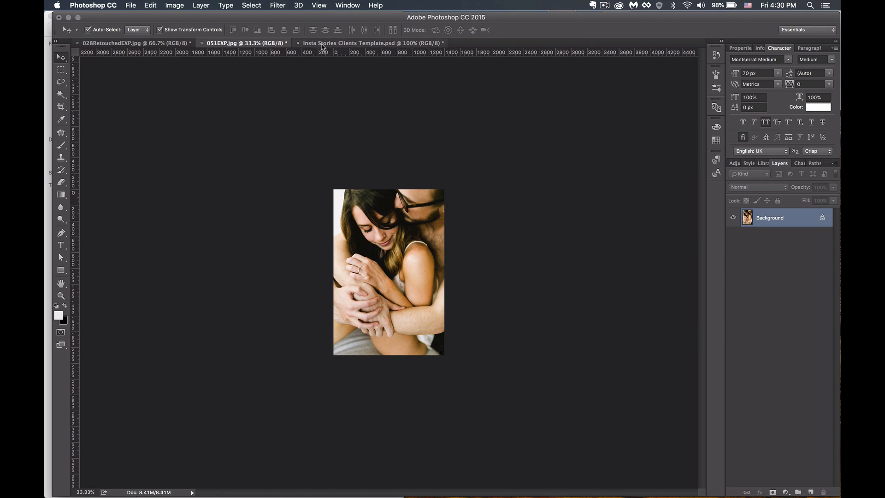
pyautogui.click(338, 45)
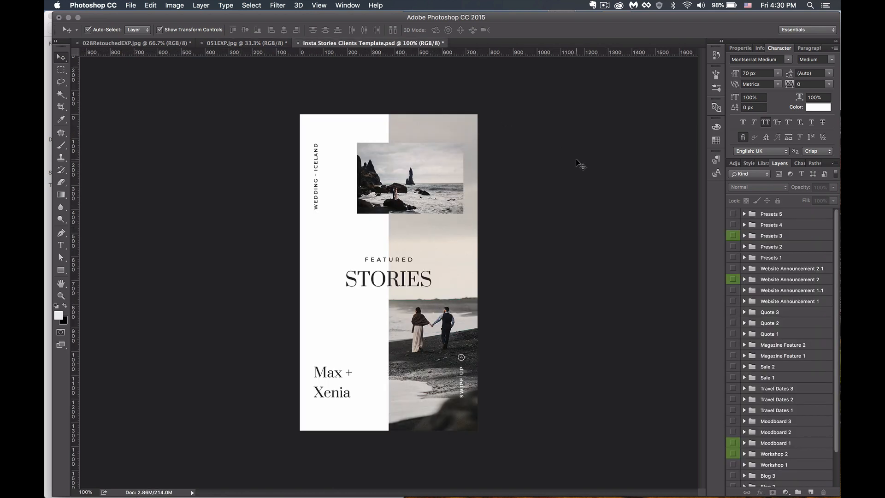
# - Restore the IG templates folder window and expand 00 Source to show the template PSD
pyautogui.moveTo(344, 494)
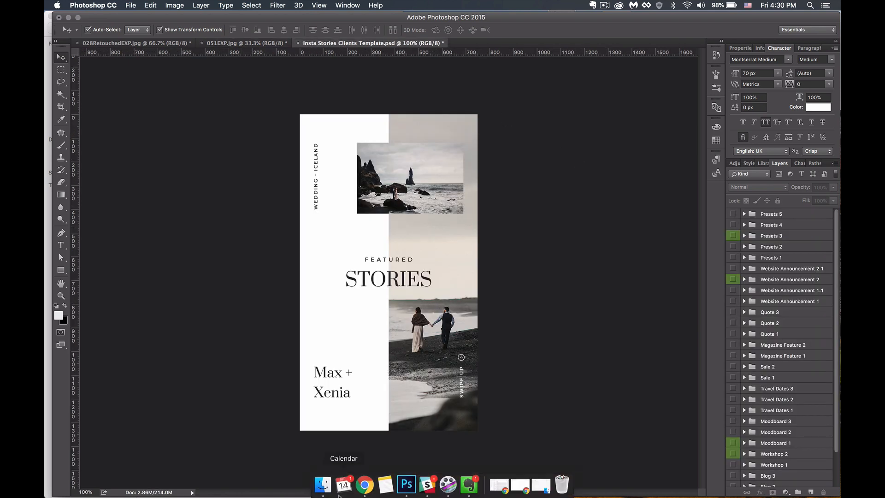
pyautogui.click(542, 485)
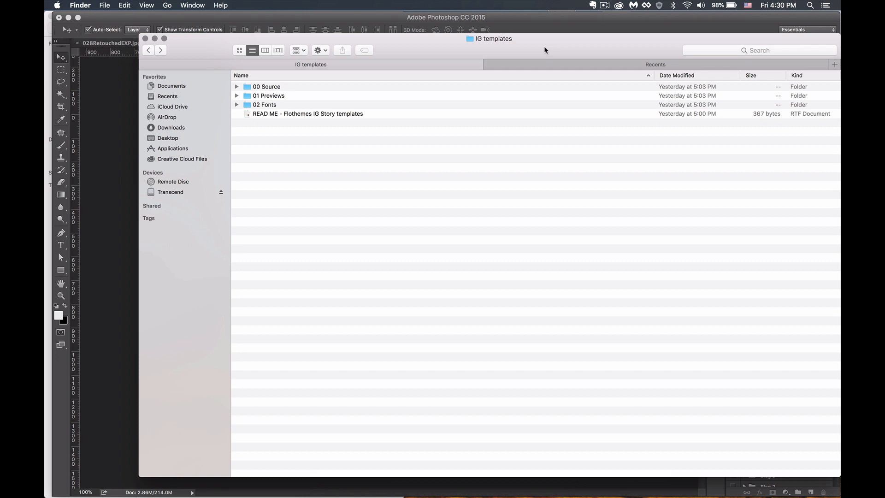
pyautogui.click(236, 86)
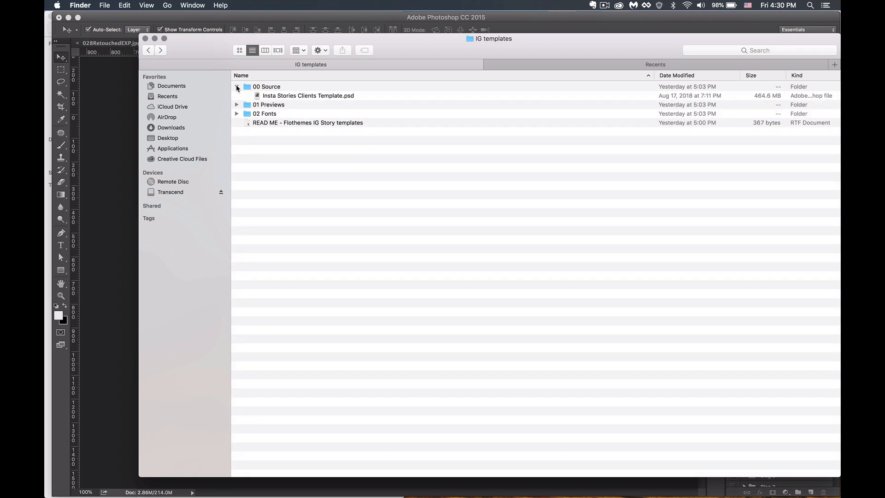
# - Bring the Images for Story templates window forward and close it
pyautogui.click(124, 157)
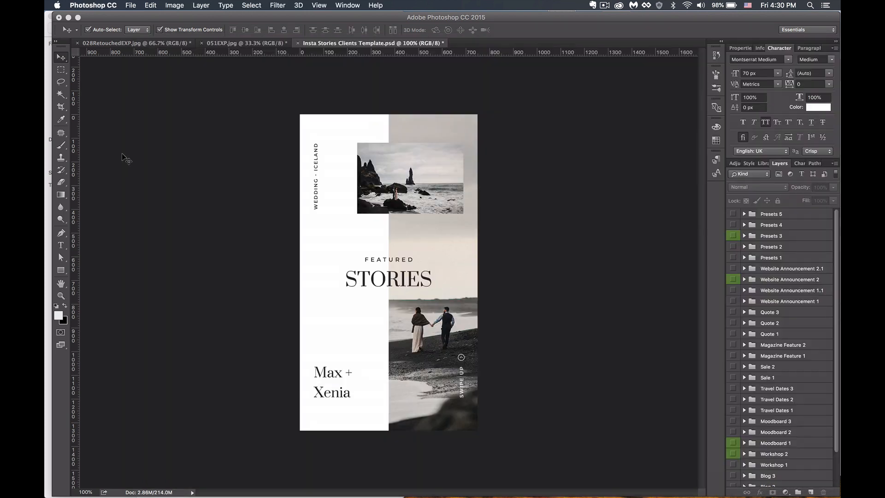
pyautogui.moveTo(535, 491)
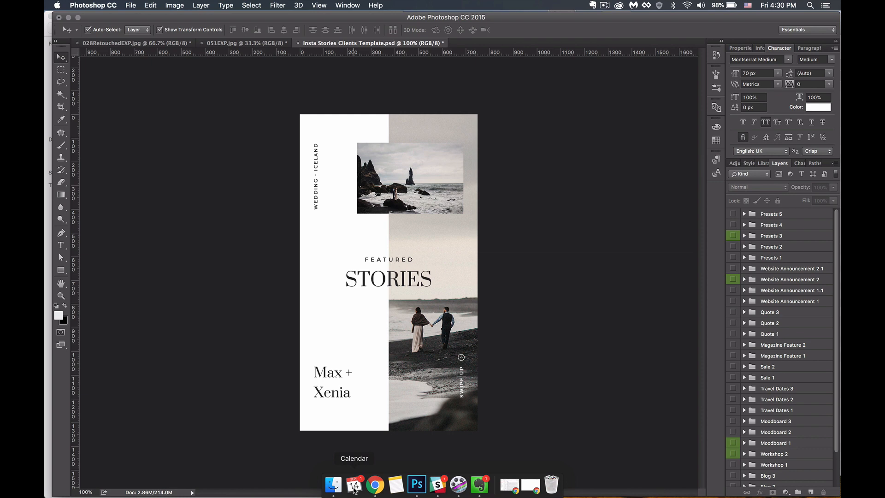
pyautogui.click(45, 383)
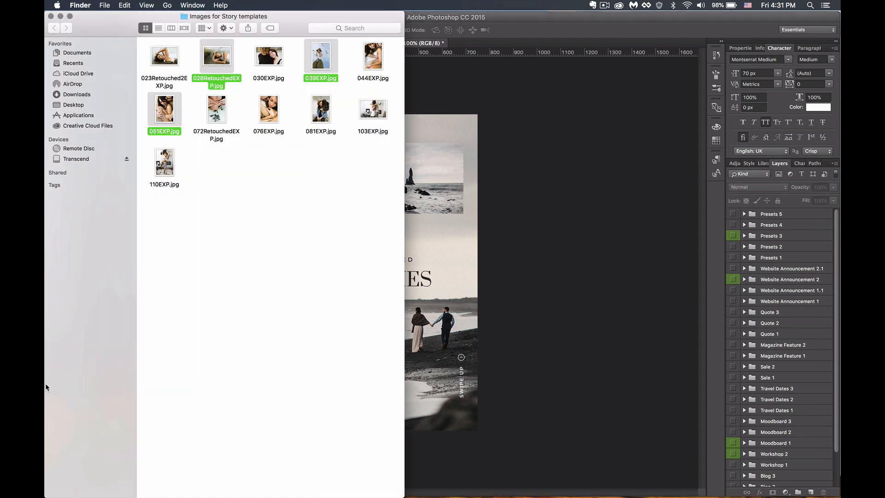
pyautogui.click(51, 17)
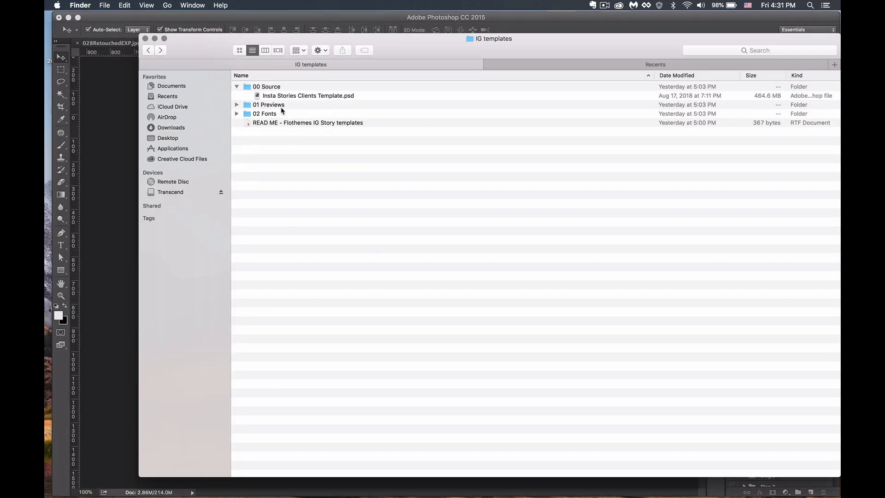
# - Expand 01 Previews, select every preview from Blog 1.jpg to Workshop 2.jpg, and open Quick Look
pyautogui.click(237, 105)
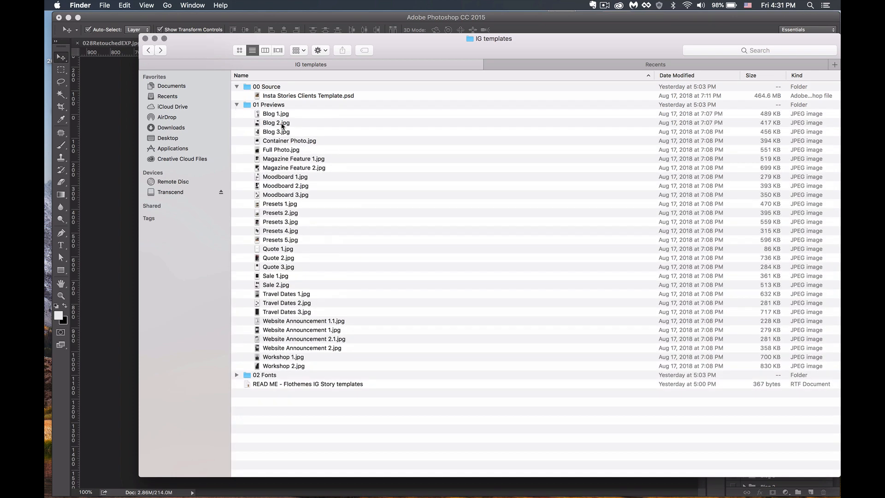
pyautogui.click(276, 115)
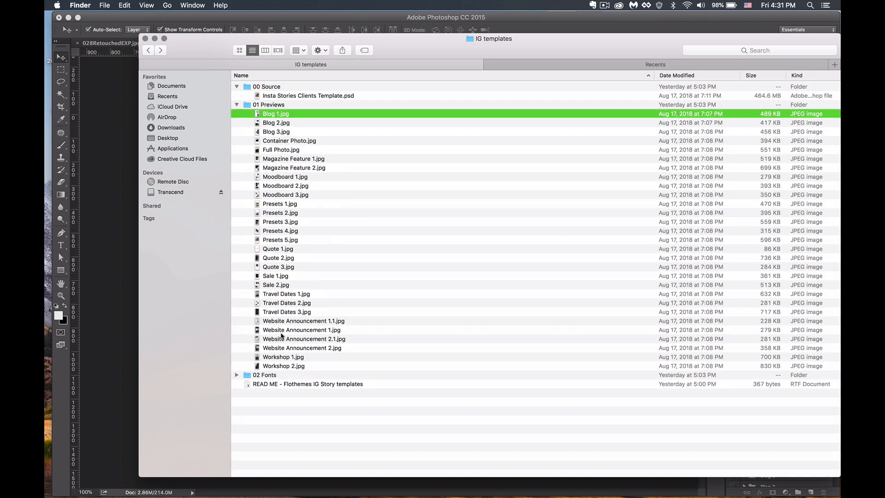
pyautogui.keyDown('shift'); pyautogui.click(275, 366); pyautogui.keyUp('shift')
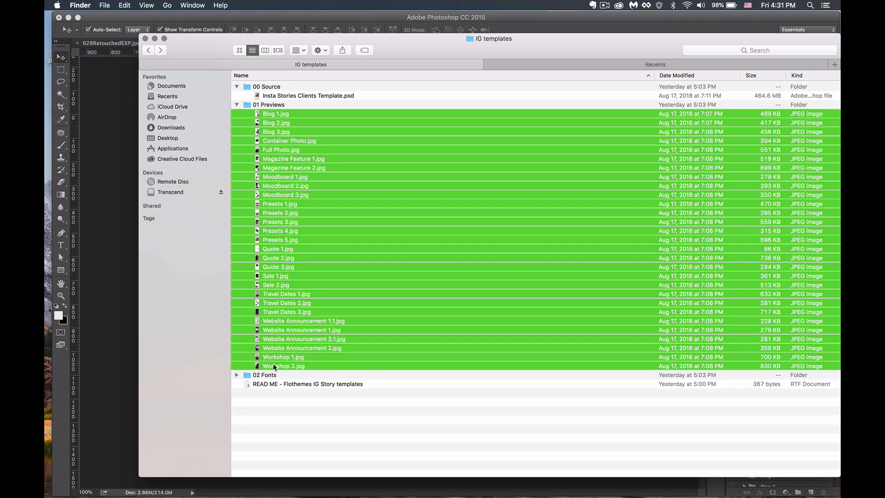
pyautogui.press('space')
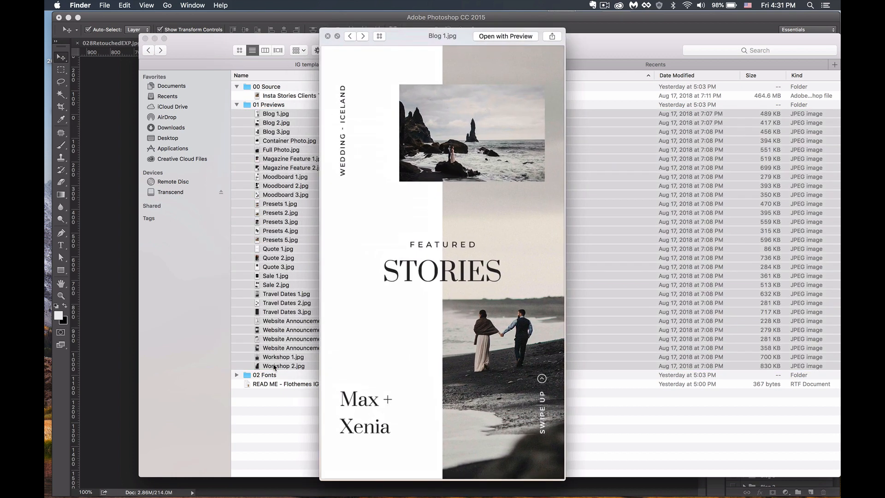
# - Page through the previews from Blog 2 to Moodboard 1
pyautogui.press('Right')
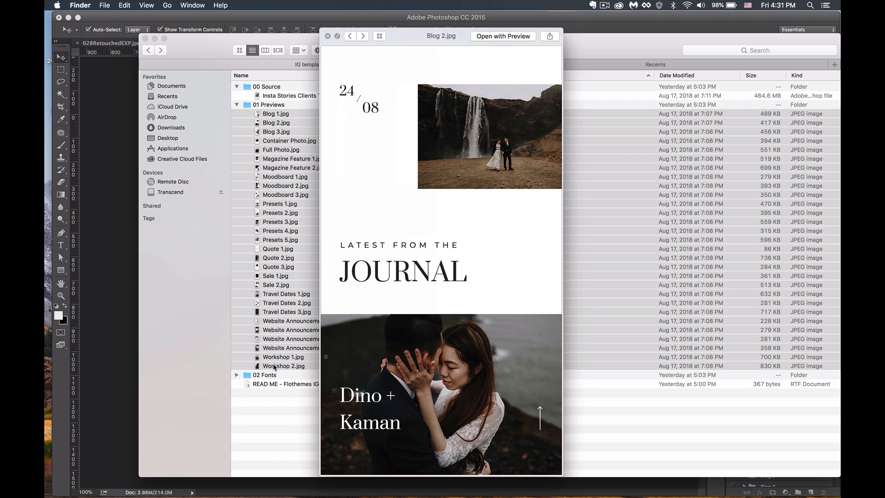
pyautogui.press('Right')
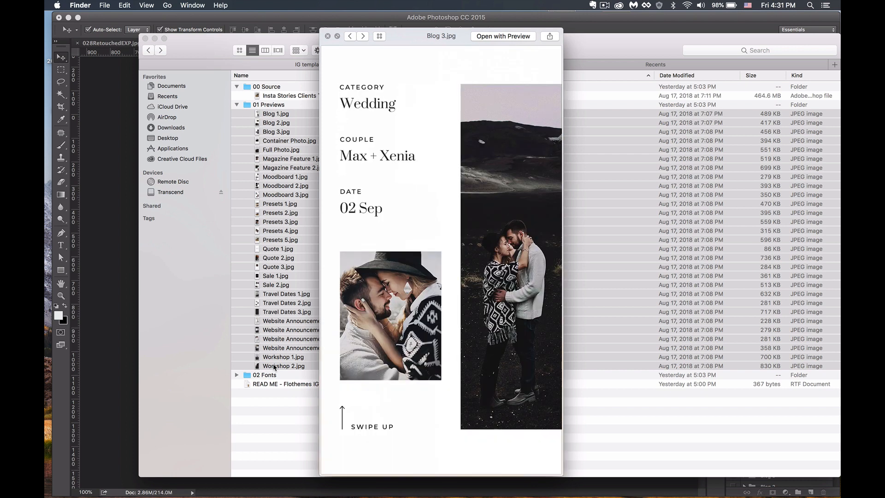
pyautogui.press('Right')
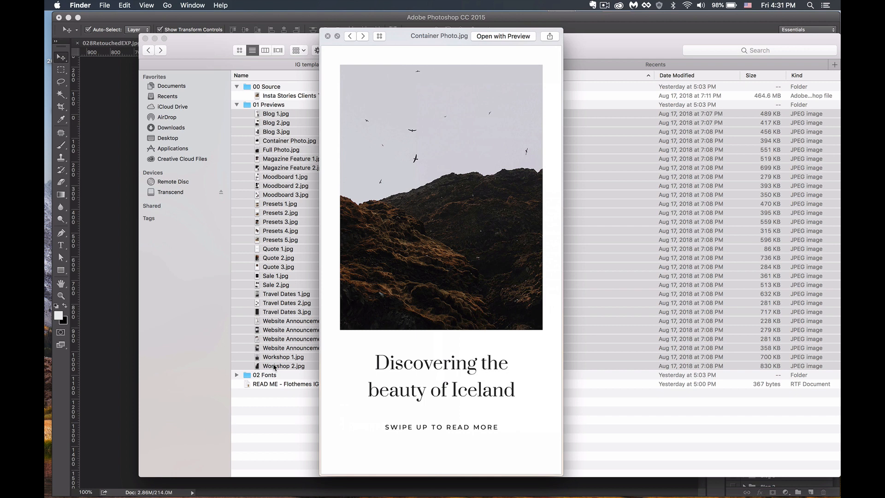
pyautogui.press('Right')
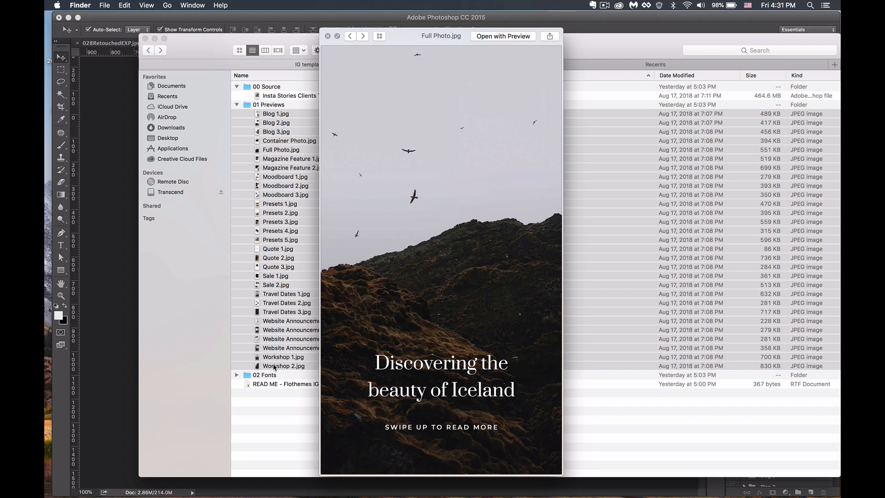
pyautogui.press('Right')
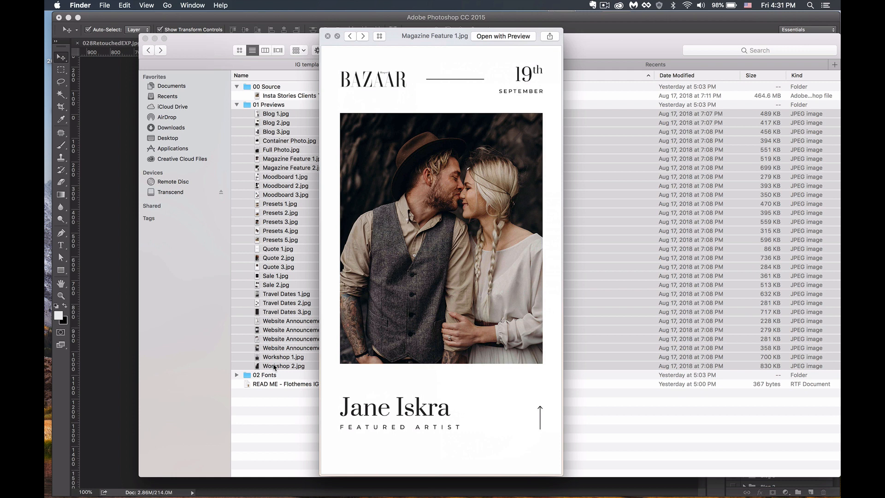
pyautogui.press('Down')
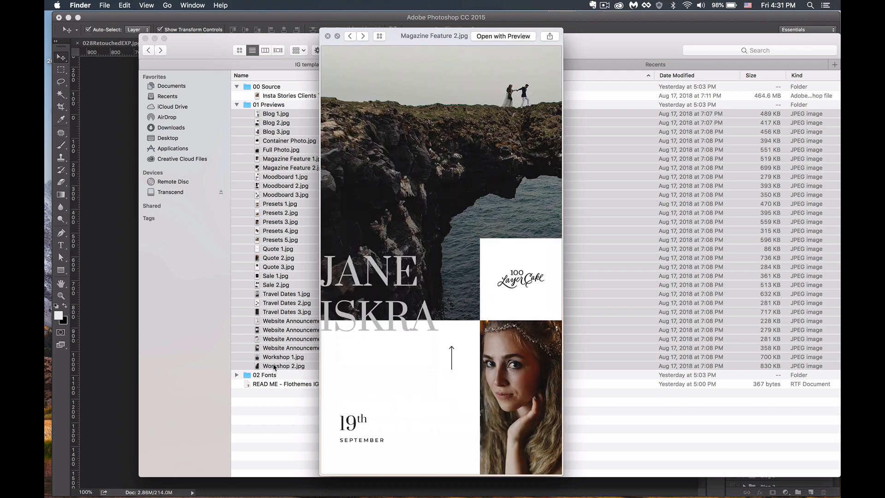
pyautogui.press('Down')
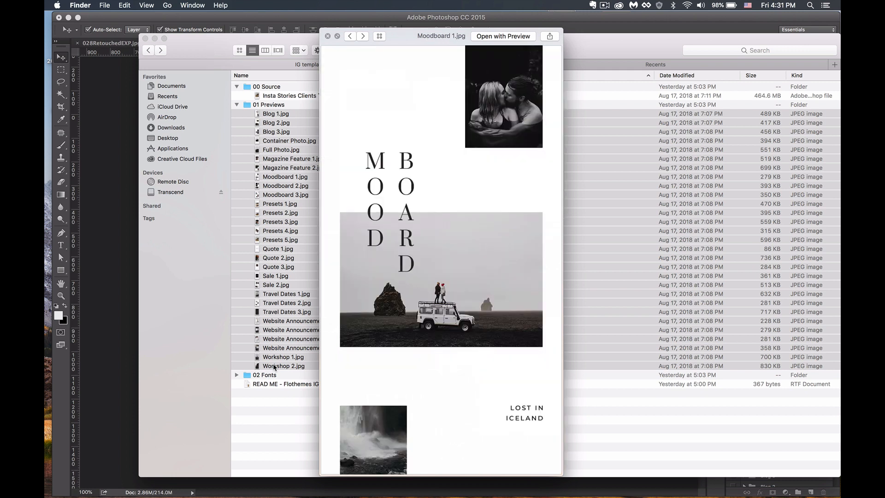
# - Page on from Moodboard 2 through Presets and Travel Dates 3, then close the preview
pyautogui.press('Down')
pyautogui.press('Down')
pyautogui.press('Down')
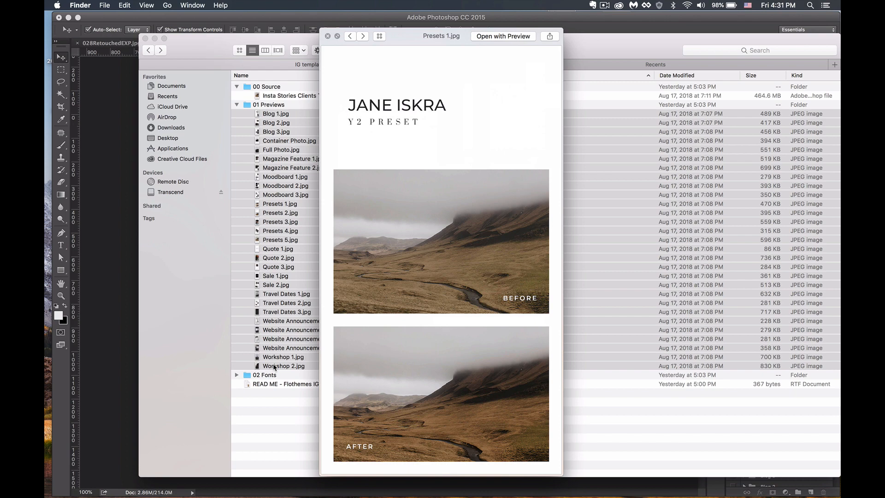
pyautogui.press('Down')
pyautogui.press('Down')
pyautogui.press('Down')
pyautogui.press('Down')
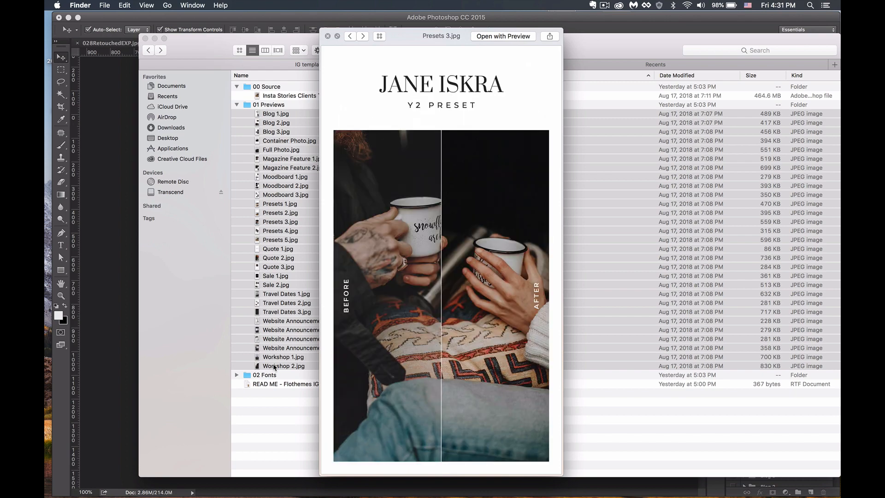
pyautogui.press('Down')
pyautogui.press('Down')
pyautogui.press('Down')
pyautogui.press('Down')
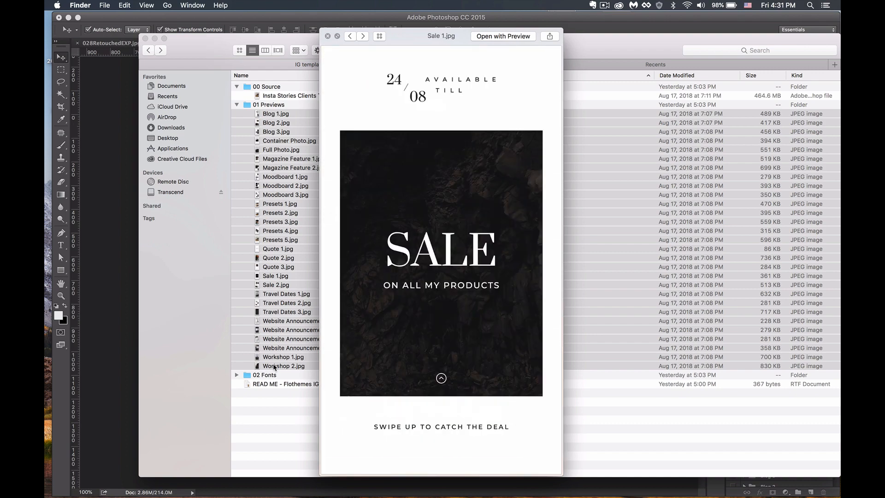
pyautogui.press('Down')
pyautogui.press('Down')
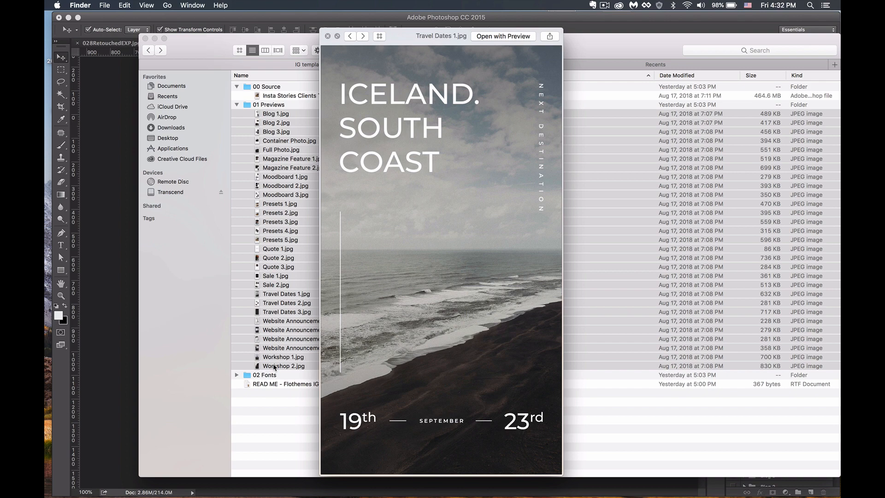
pyautogui.press('Down')
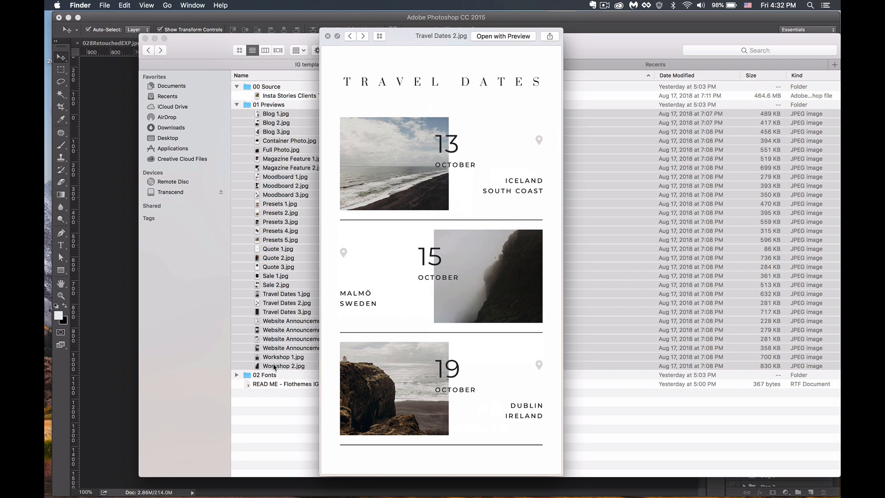
pyautogui.press('Down')
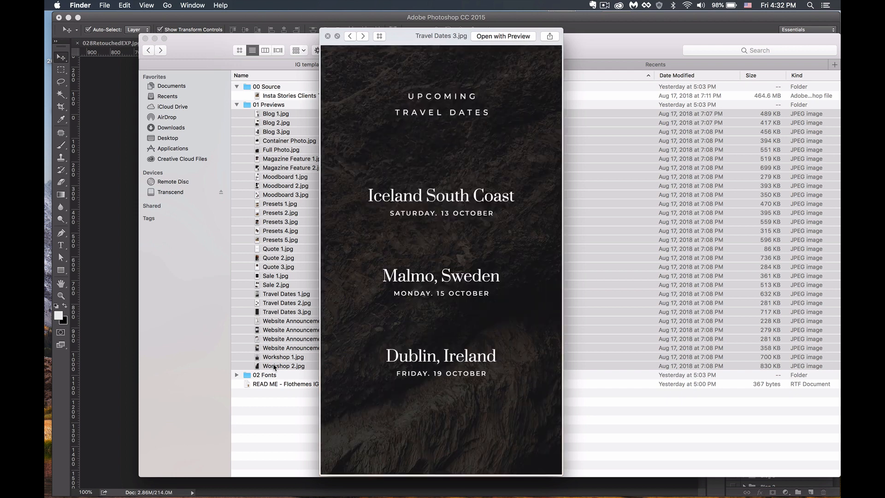
pyautogui.click(327, 36)
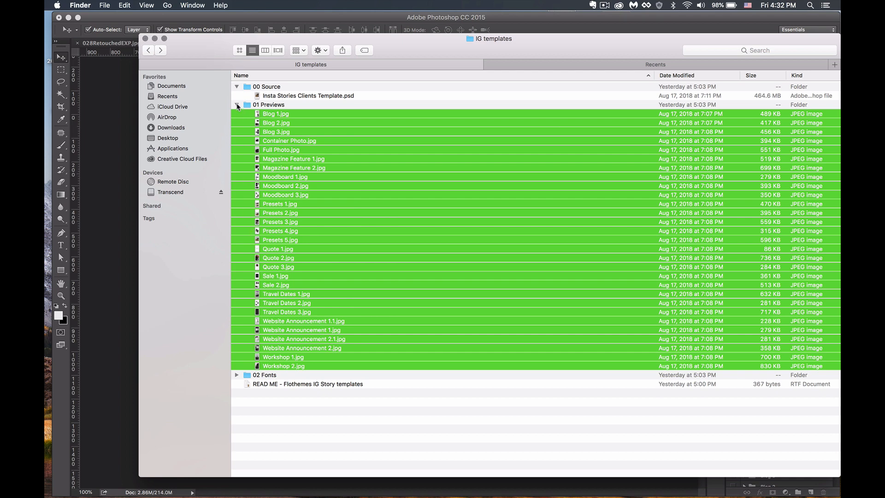
# - Collapse the 01 Previews and 00 Source folders and expand 02 Fonts
pyautogui.click(236, 105)
pyautogui.click(236, 86)
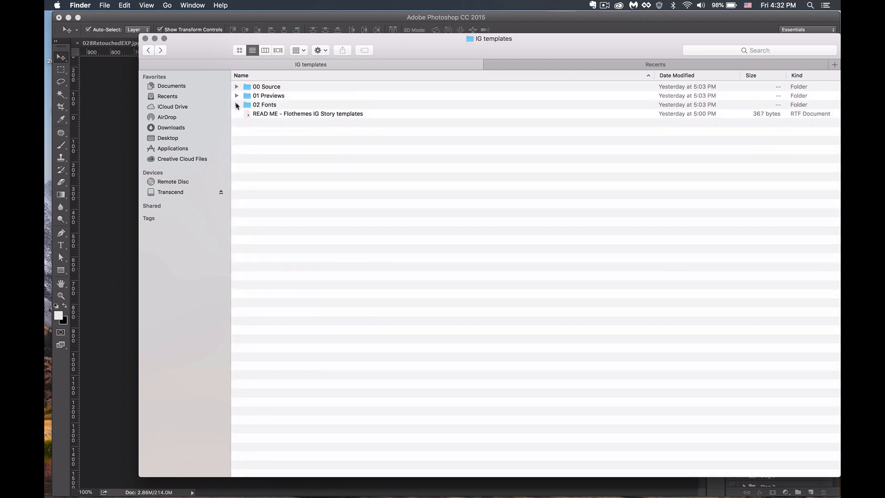
pyautogui.click(236, 105)
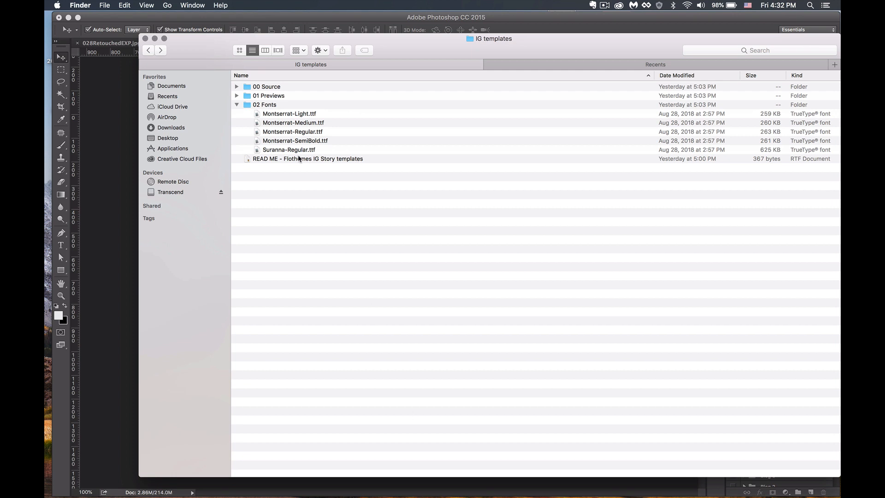
# - Open all five .ttf font files with Font Book, then collapse the 02 Fonts folder
pyautogui.click(276, 151)
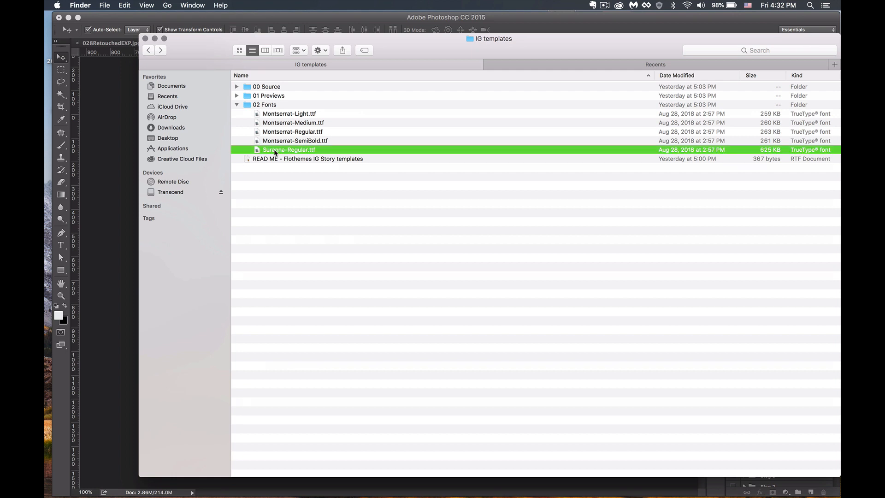
pyautogui.keyDown('shift'); pyautogui.click(285, 115); pyautogui.keyUp('shift')
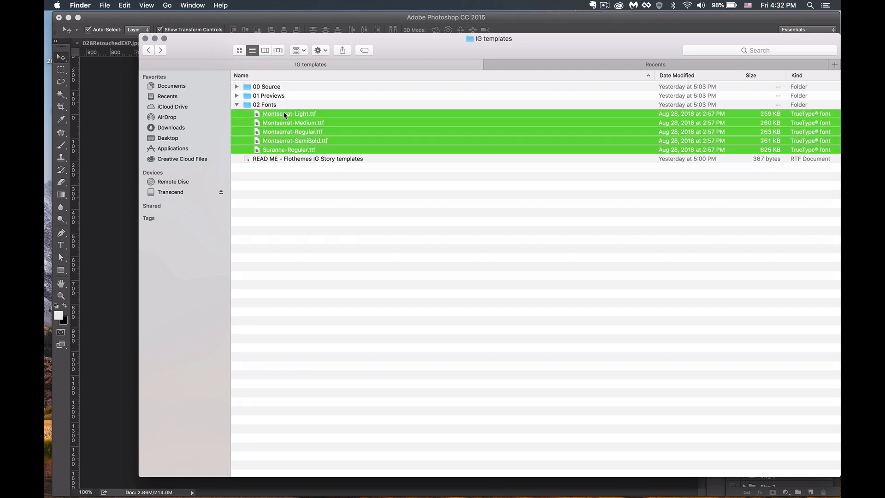
pyautogui.rightClick(284, 115)
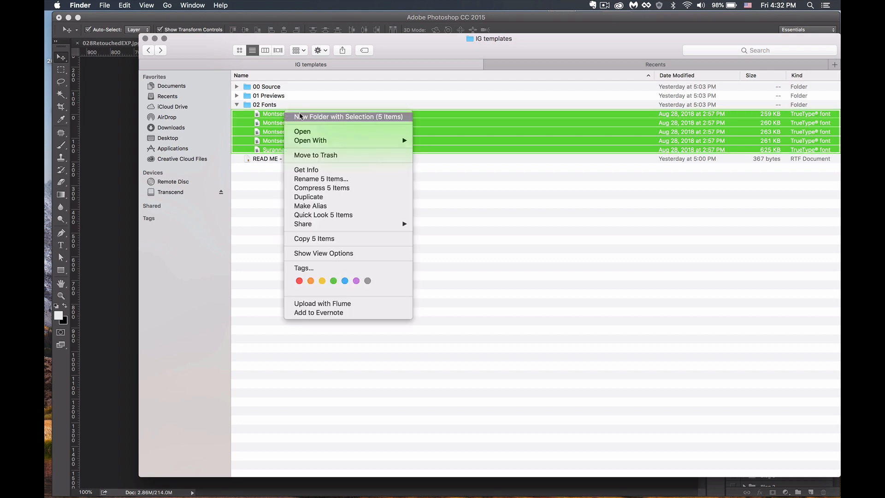
pyautogui.moveTo(361, 141)
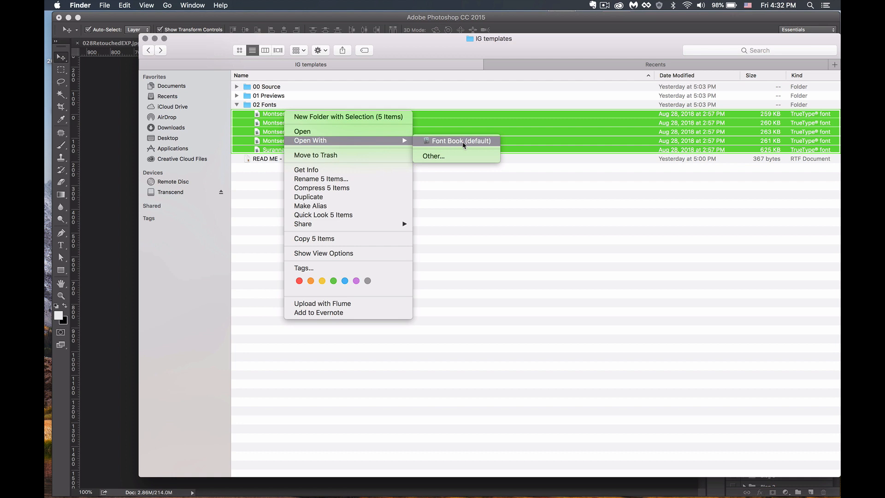
pyautogui.click(497, 217)
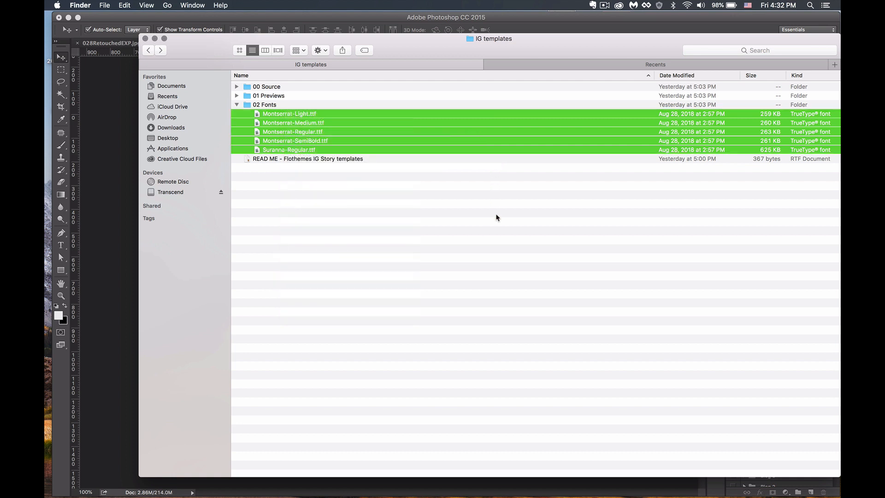
pyautogui.click(285, 160)
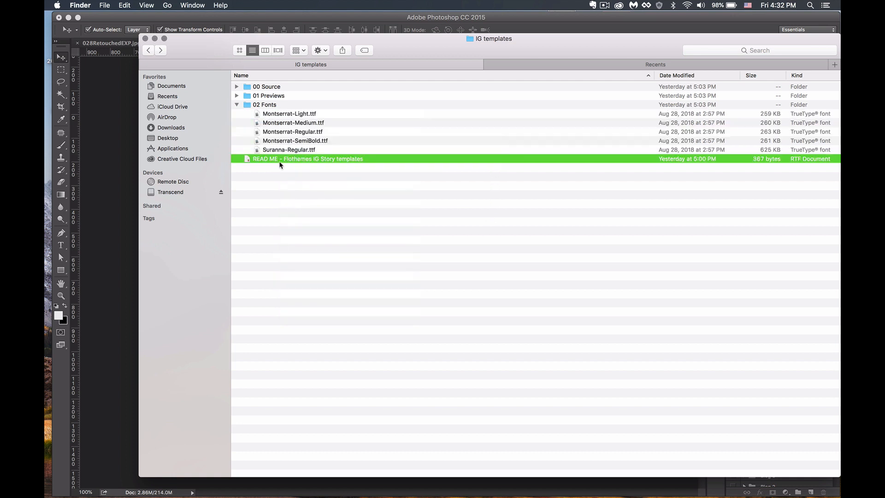
pyautogui.click(237, 106)
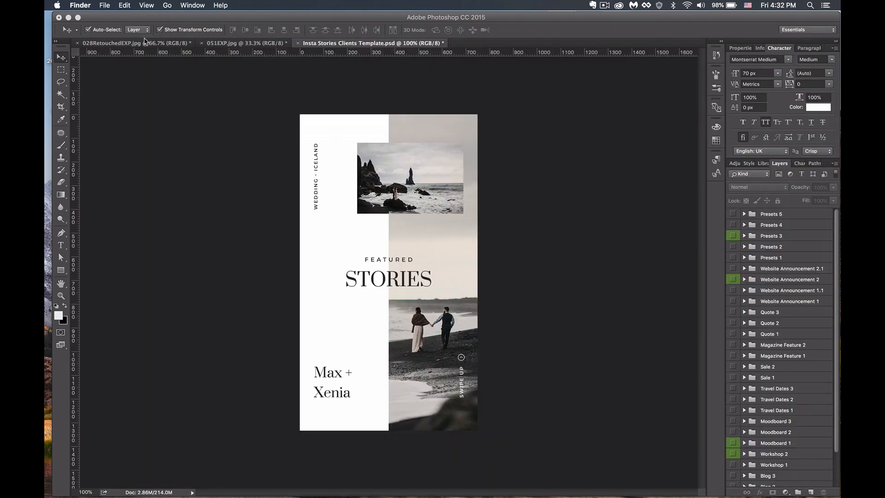
# - Close the IG templates Finder window and scroll the Layers panel down to the Blog groups
pyautogui.click(146, 39)
pyautogui.scroll(-3, 769, 389)
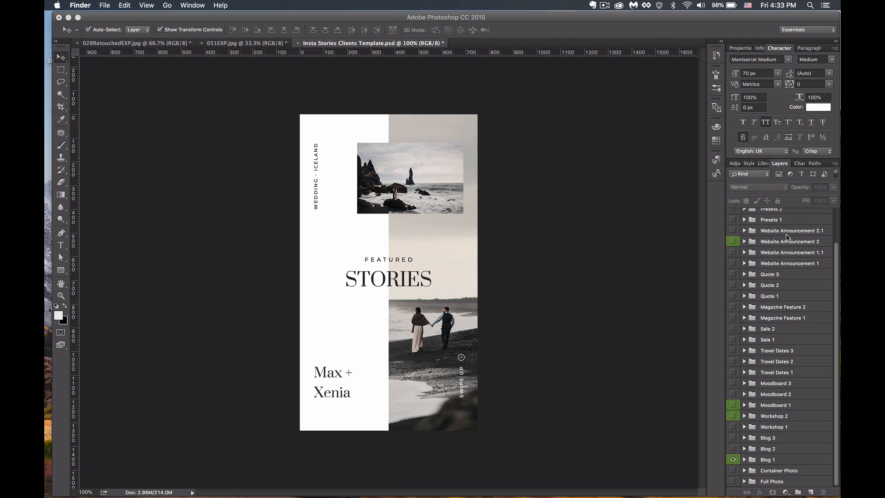
# - Expand the Blog 1 layer group to show its layers
pyautogui.click(745, 460)
pyautogui.click(746, 460)
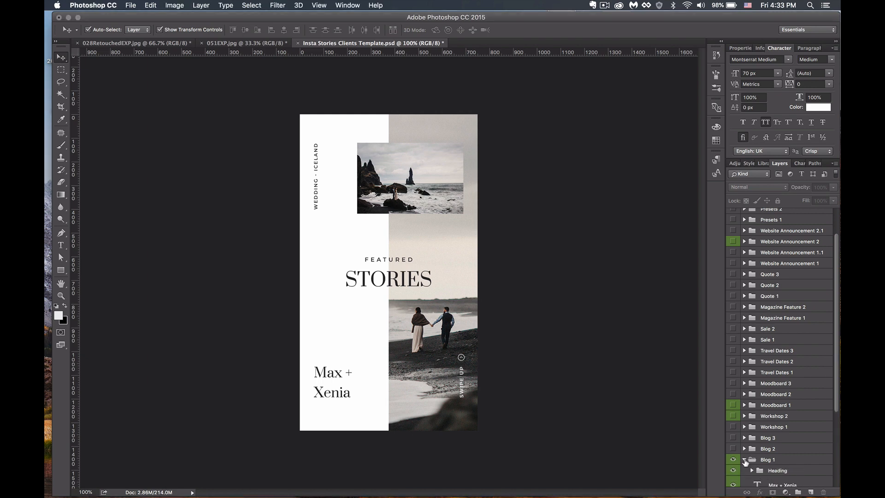
pyautogui.scroll(-5, 784, 378)
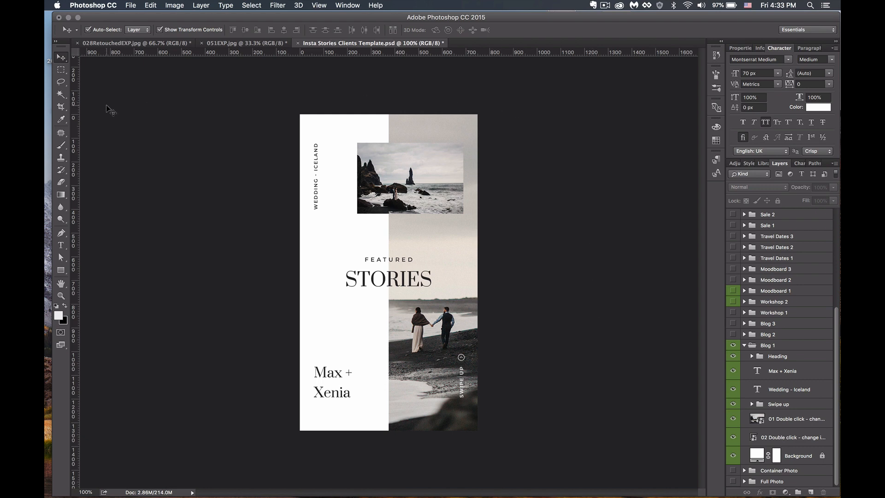
# - Toggle Auto-Select to identify the 02 and 01 Double click photo layers, then re-enable it
pyautogui.click(88, 30)
pyautogui.click(461, 248)
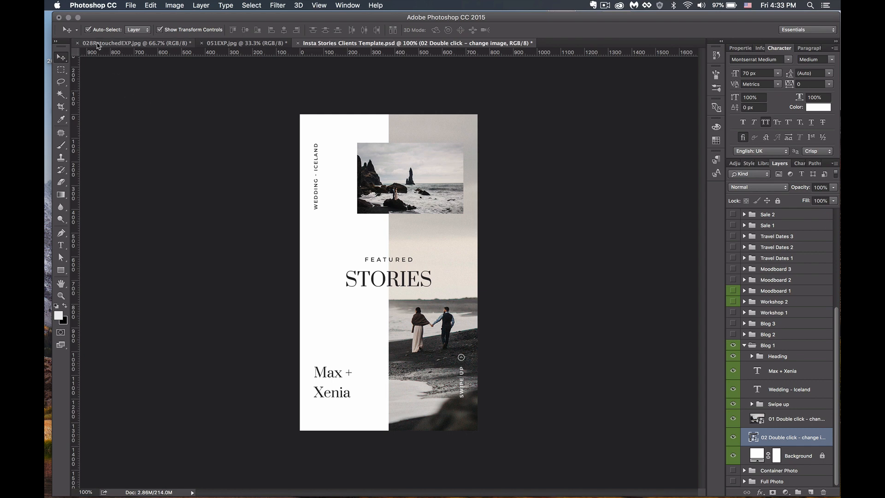
pyautogui.click(91, 29)
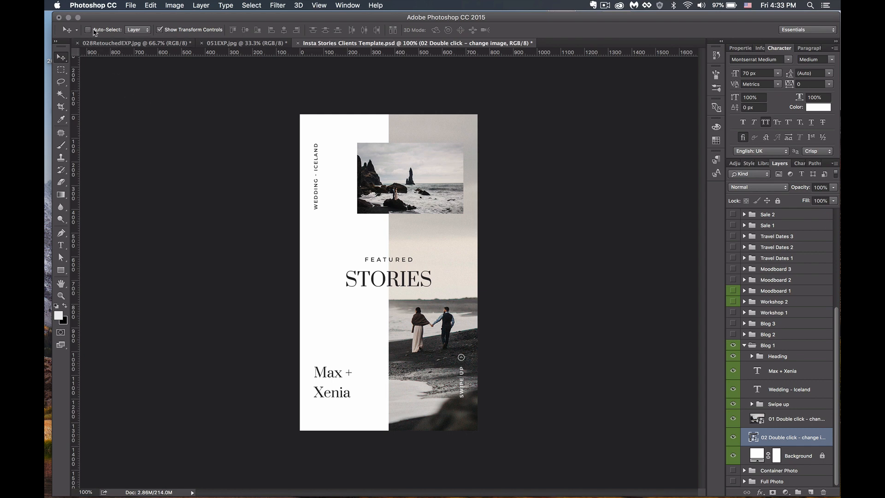
pyautogui.click(792, 425)
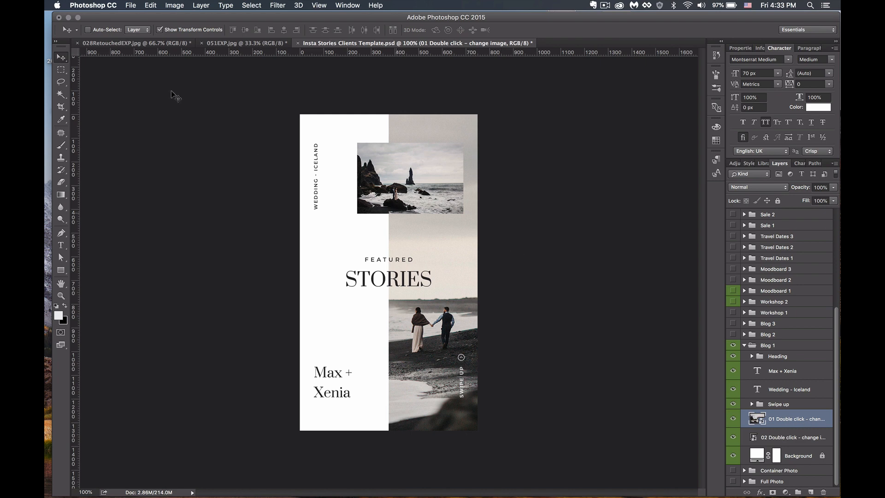
pyautogui.click(102, 30)
# - With 02 Double click selected, drag the 051EXP.jpg couple photo into the template as Layer 1
pyautogui.click(434, 249)
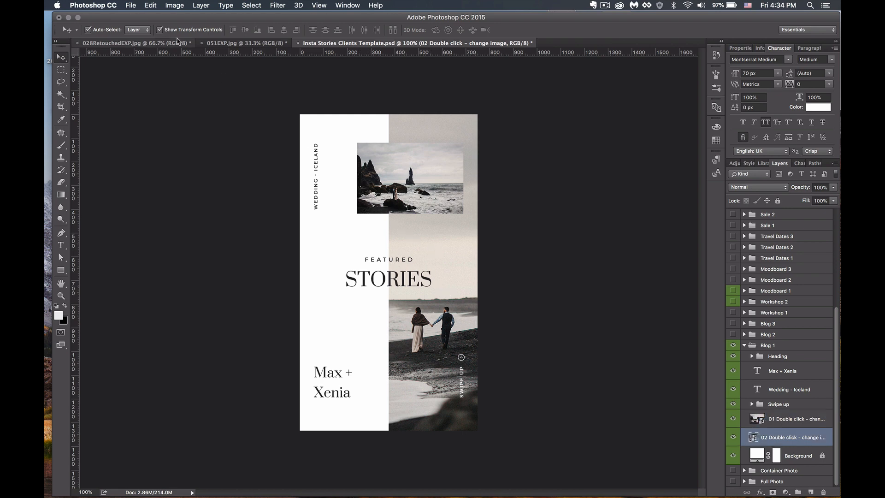
pyautogui.click(215, 43)
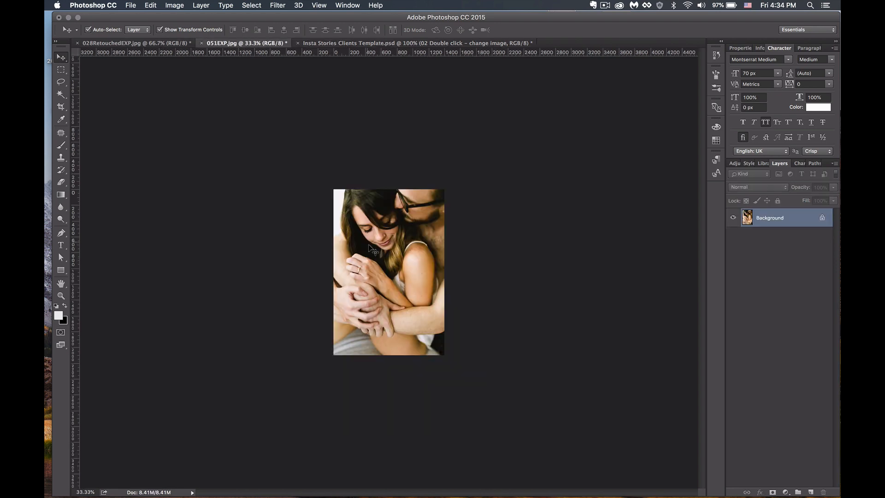
pyautogui.moveTo(371, 267); pyautogui.dragTo(454, 45)
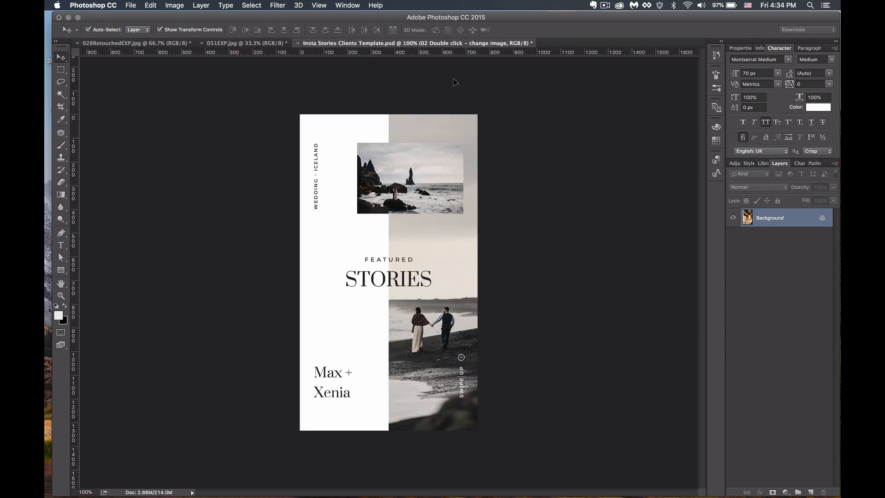
pyautogui.moveTo(460, 264); pyautogui.dragTo(460, 264)
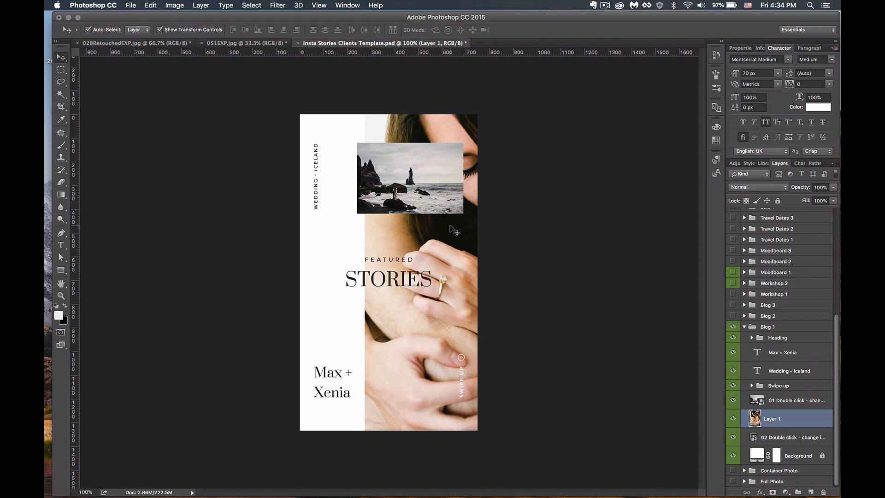
# - Free-transform the couple photo to about 83% and shift it down-left over the right half
pyautogui.press('super')
pyautogui.press('super+t')
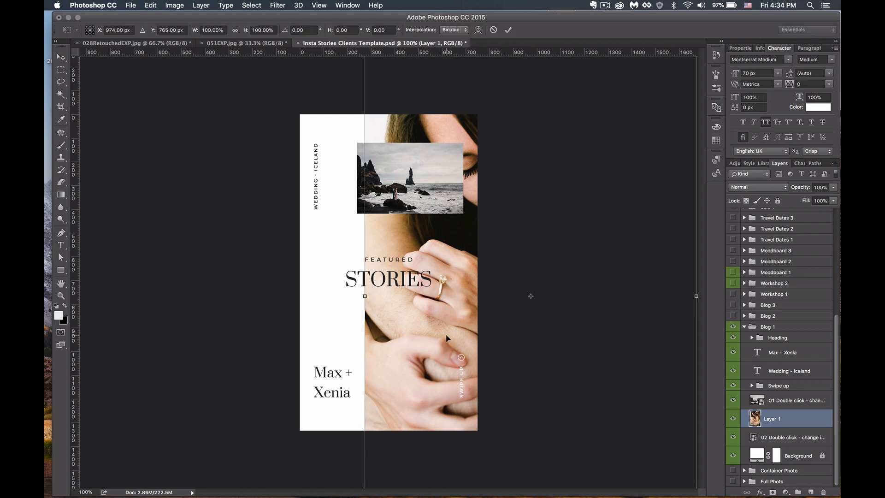
pyautogui.press('super+minus')
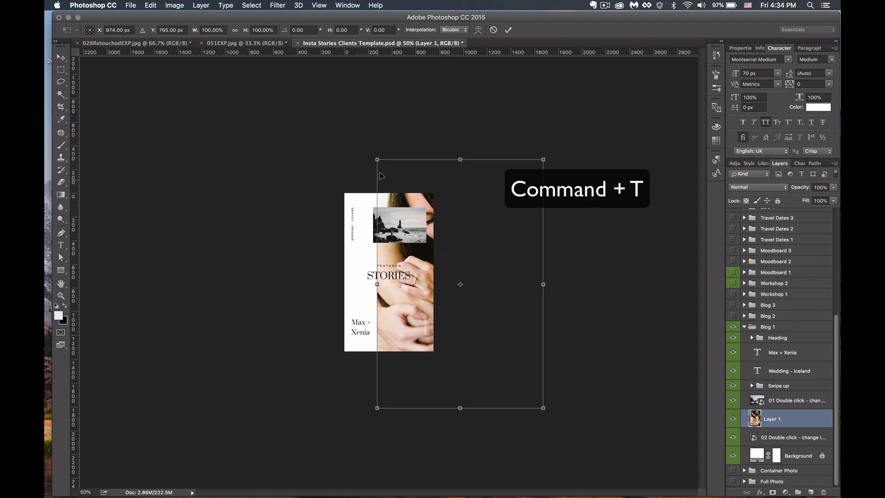
pyautogui.moveTo(544, 408); pyautogui.dragTo(491, 364)
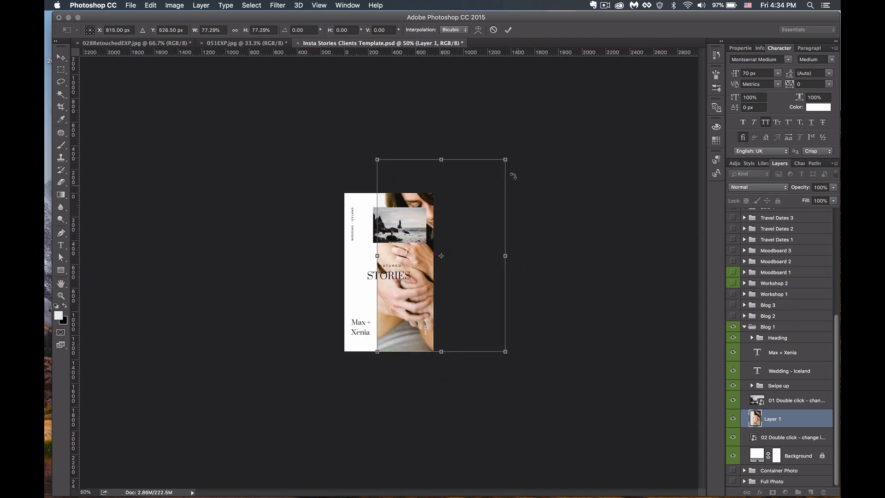
pyautogui.moveTo(506, 160); pyautogui.dragTo(520, 147)
pyautogui.moveTo(425, 270); pyautogui.dragTo(417, 312)
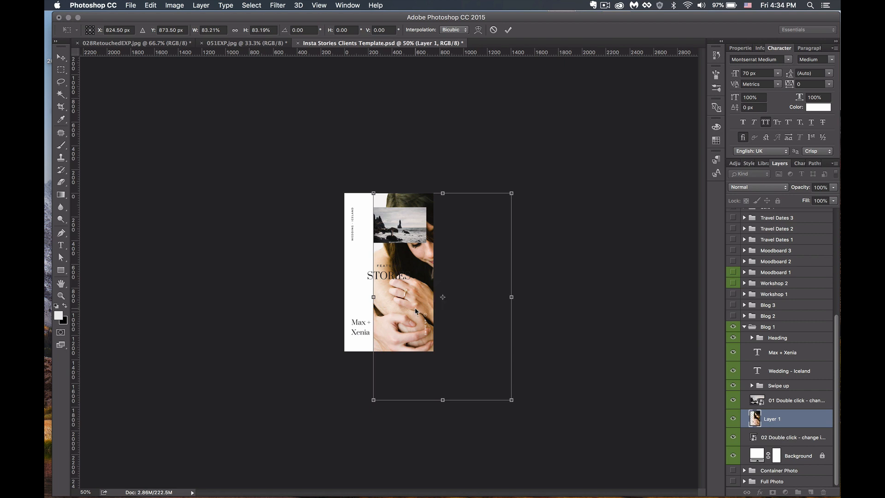
pyautogui.press('Return')
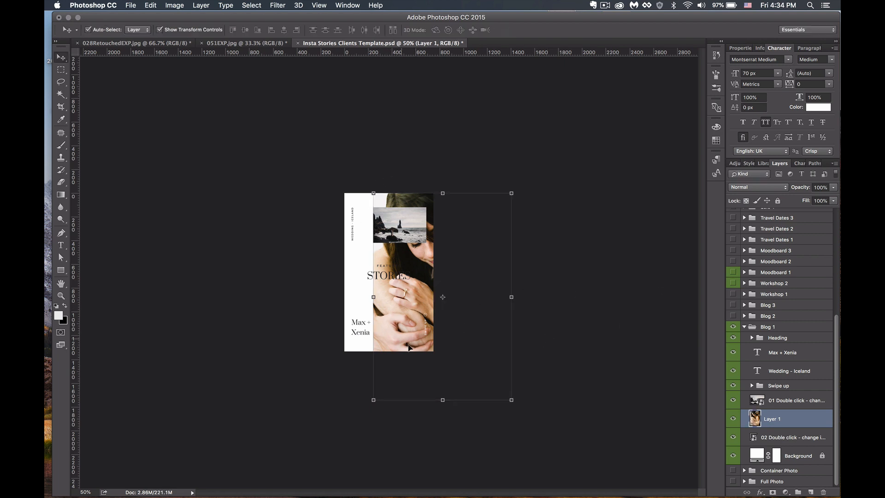
# - Toggle Layer 1's visibility to compare with the beach photo, then show and select it
pyautogui.click(734, 419)
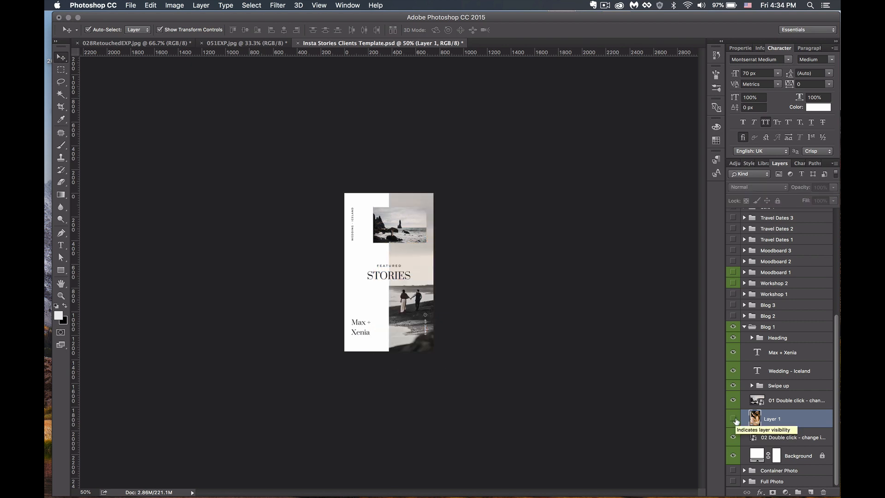
pyautogui.click(734, 419)
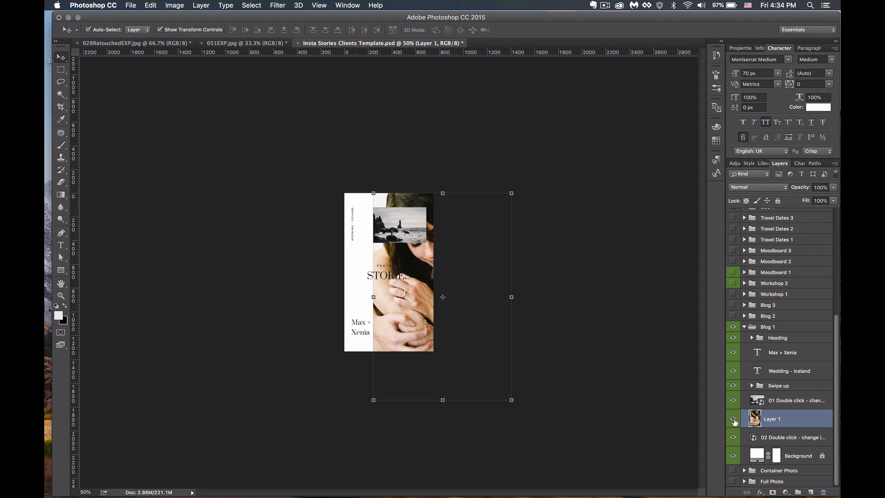
pyautogui.click(733, 420)
pyautogui.click(778, 437)
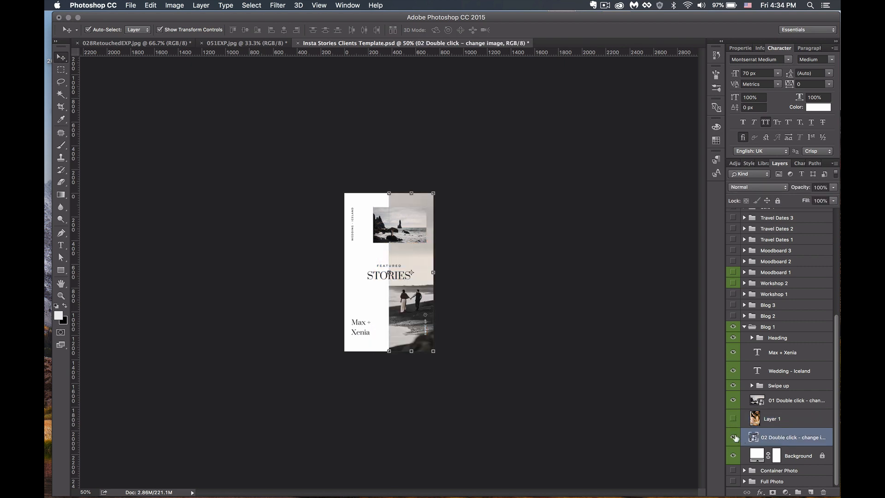
pyautogui.click(733, 437)
pyautogui.click(734, 437)
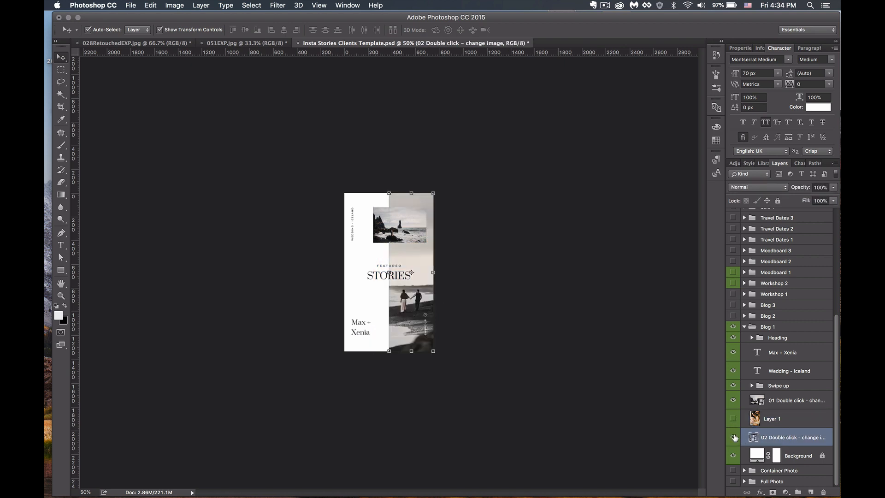
pyautogui.click(788, 419)
pyautogui.click(734, 419)
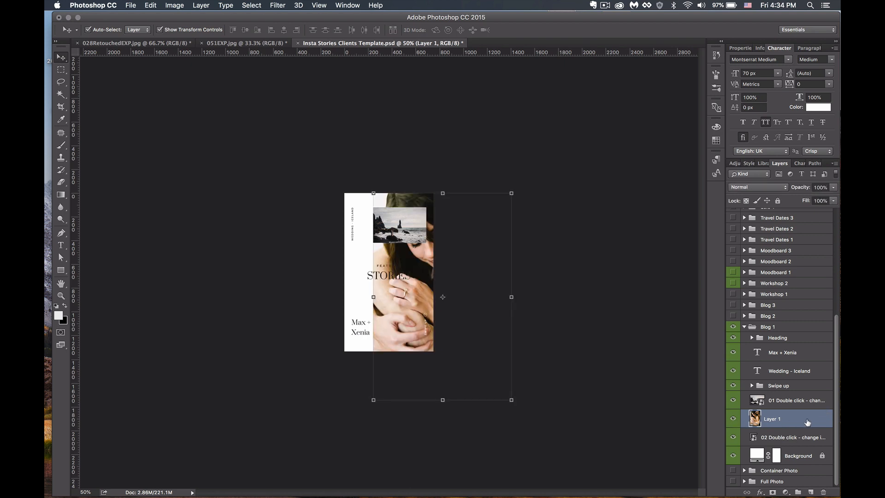
# - Clip the couple photo into the right-half frame and zoom the story to 100%
pyautogui.moveTo(806, 423); pyautogui.dragTo(794, 426)
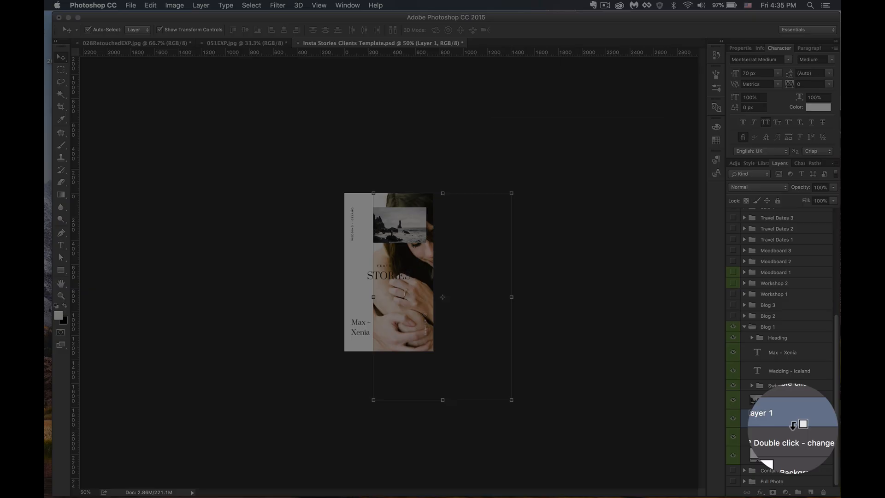
pyautogui.keyDown('alt'); pyautogui.click(793, 424); pyautogui.keyUp('alt')
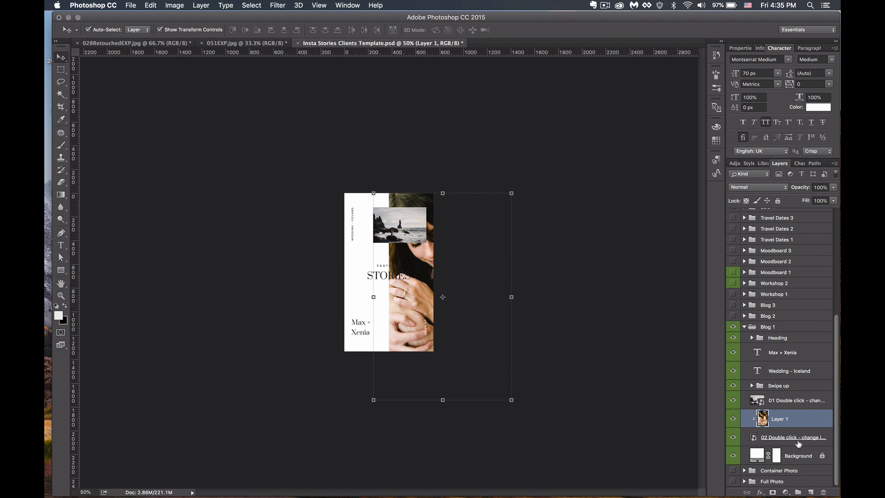
pyautogui.click(547, 245)
pyautogui.press('super+plus')
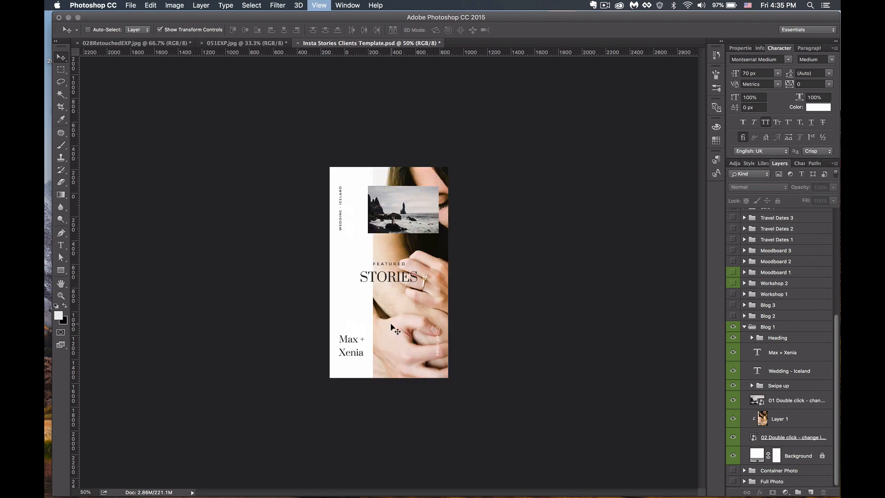
pyautogui.press('super+plus')
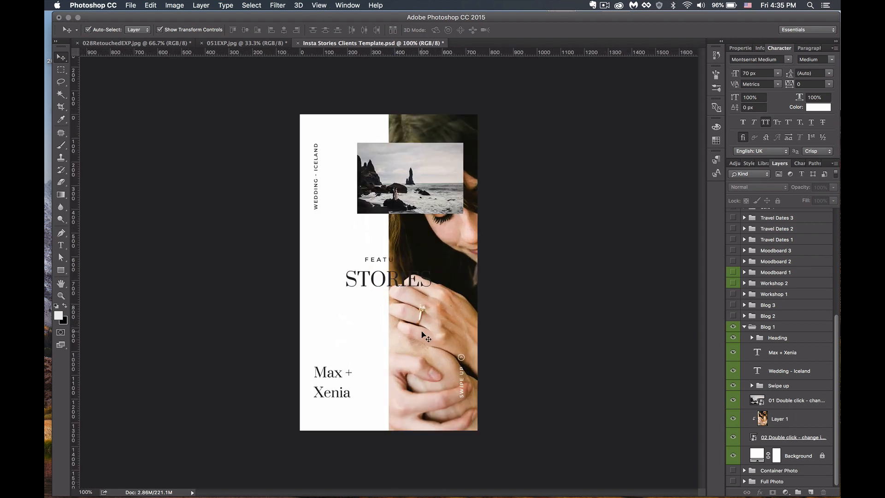
# - Enlarge the couple photo and move it down to frame the woman's face
pyautogui.click(437, 337)
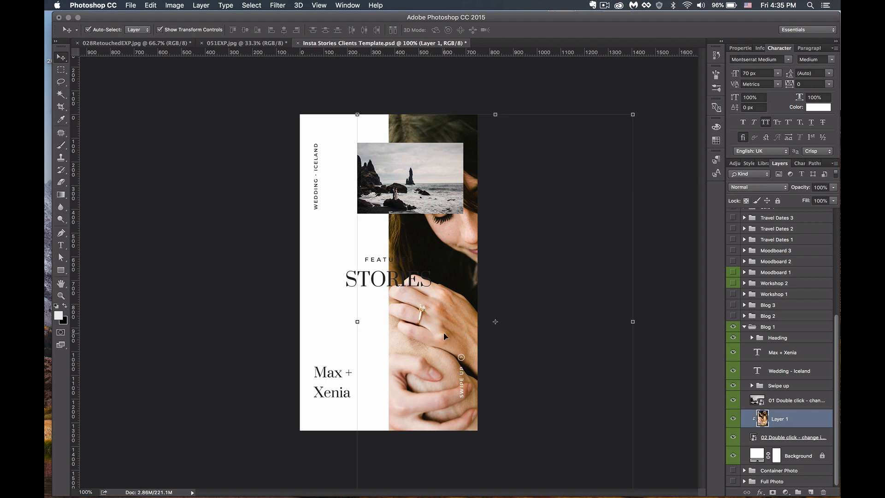
pyautogui.moveTo(444, 332)
pyautogui.mouseDown()
pyautogui.moveTo(419, 344)
pyautogui.moveTo(407, 330)
pyautogui.moveTo(342, 332)
pyautogui.moveTo(436, 335)
pyautogui.mouseUp()
pyautogui.press('super+t')
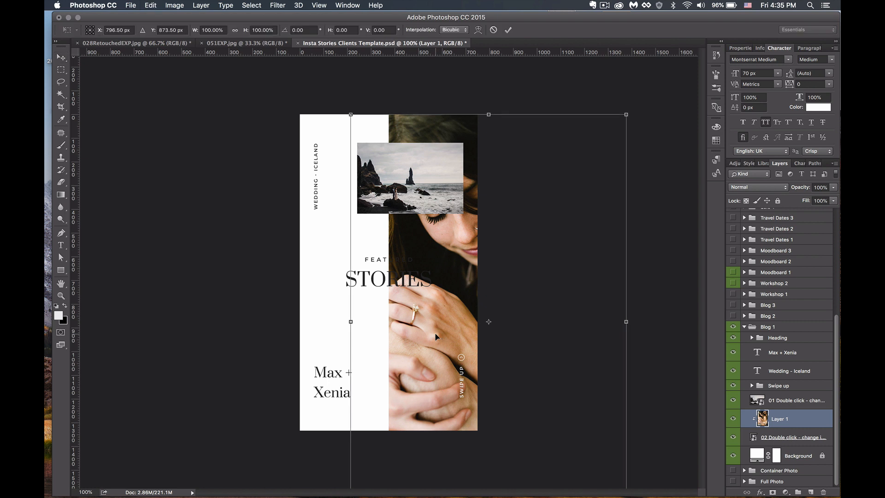
pyautogui.moveTo(627, 113); pyautogui.dragTo(657, 68)
pyautogui.press('Return')
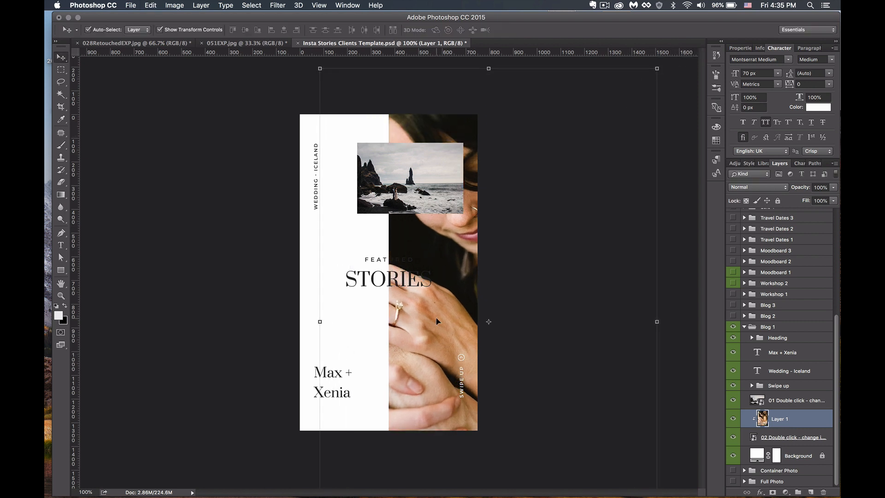
pyautogui.moveTo(437, 320); pyautogui.dragTo(438, 359)
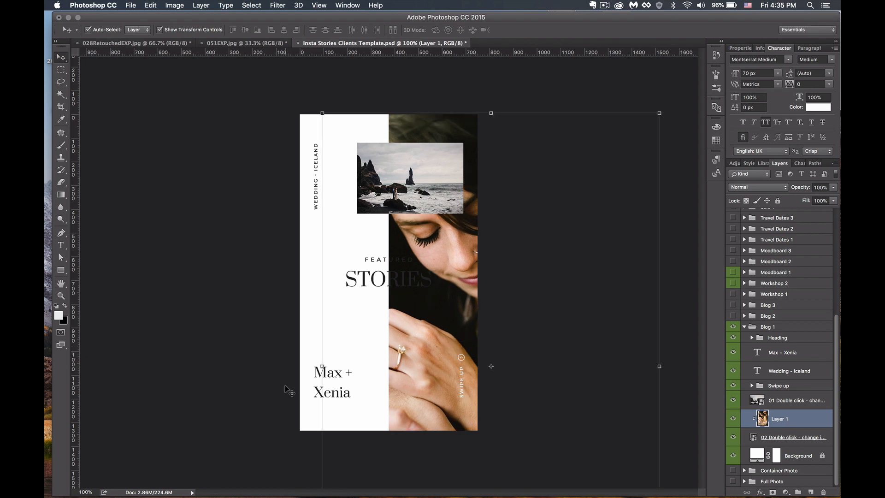
pyautogui.click(345, 329)
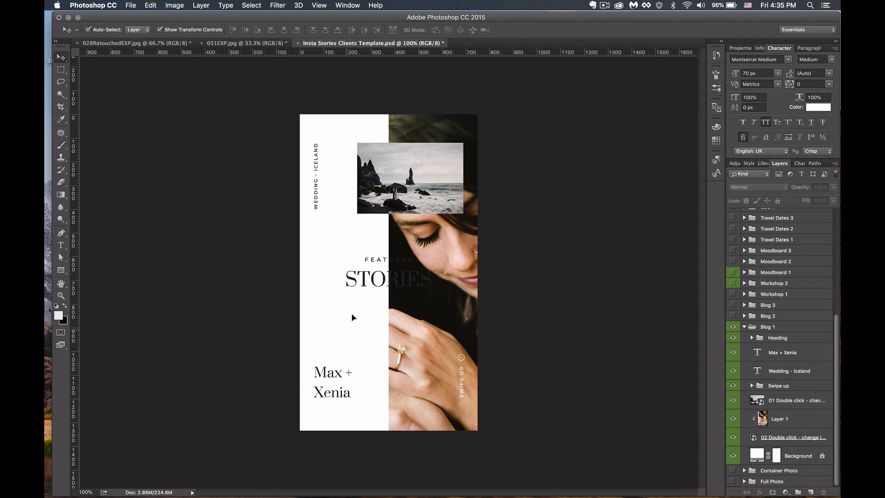
# - Replace the STORIES heading text with INTIMATE using the Type tool
pyautogui.click(374, 281)
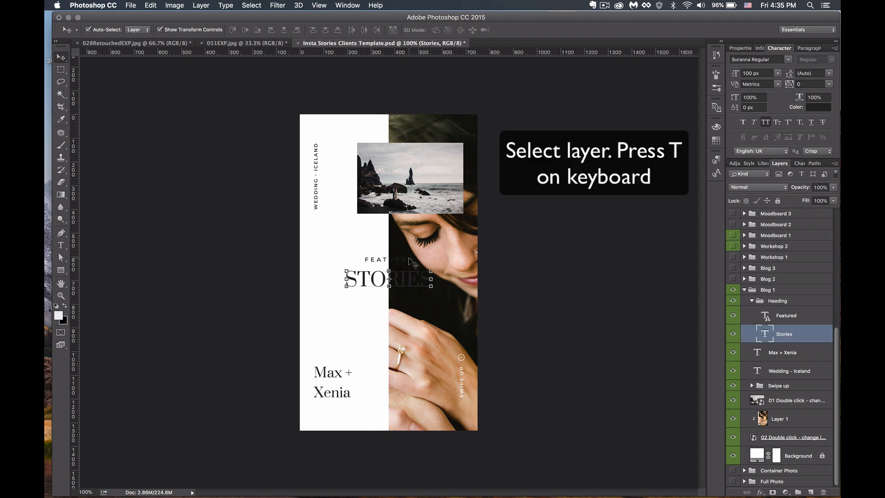
pyautogui.press('t')
pyautogui.click(353, 284)
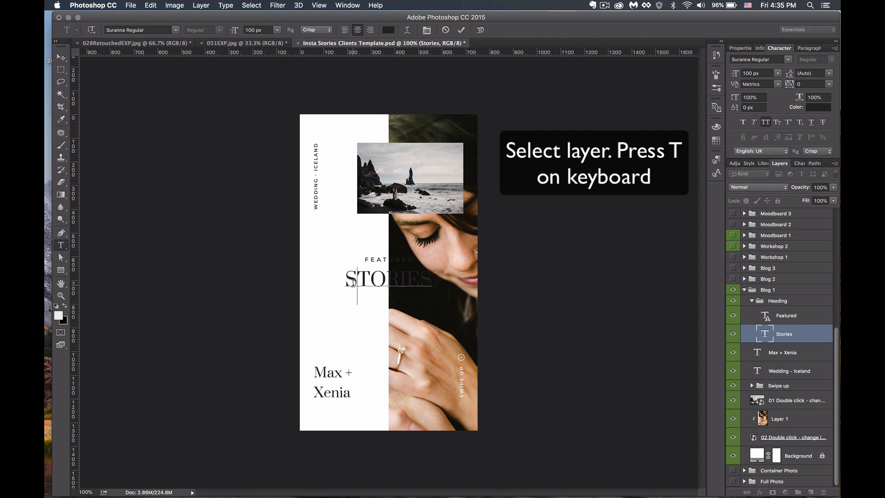
pyautogui.press('super+a')
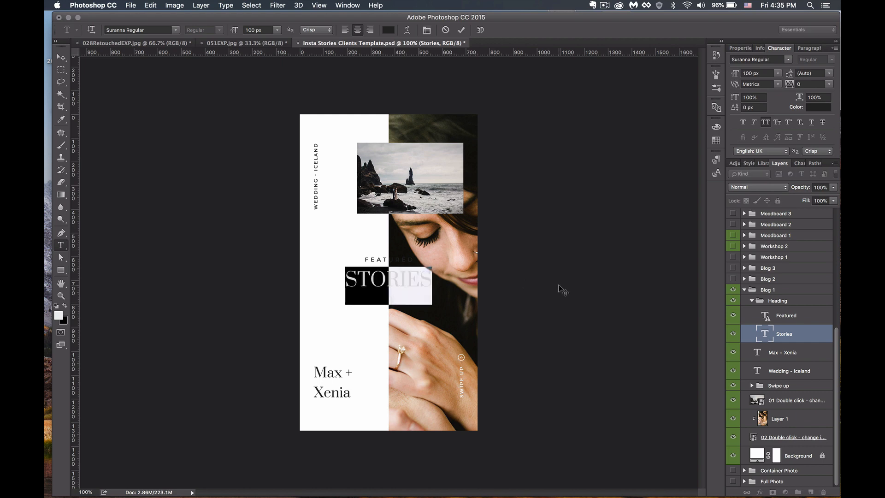
pyautogui.write('INS')
pyautogui.press('BackSpace')
pyautogui.press('BackSpace')
pyautogui.press('BackSpace')
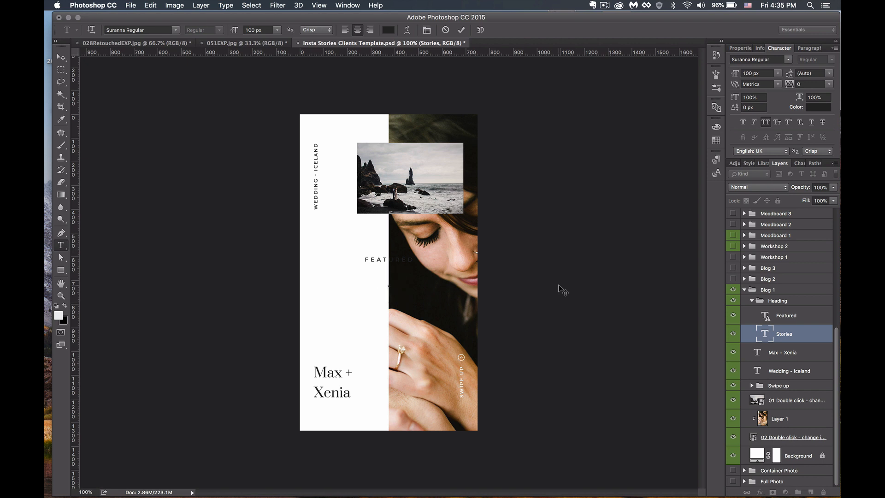
pyautogui.write('INTIMATE')
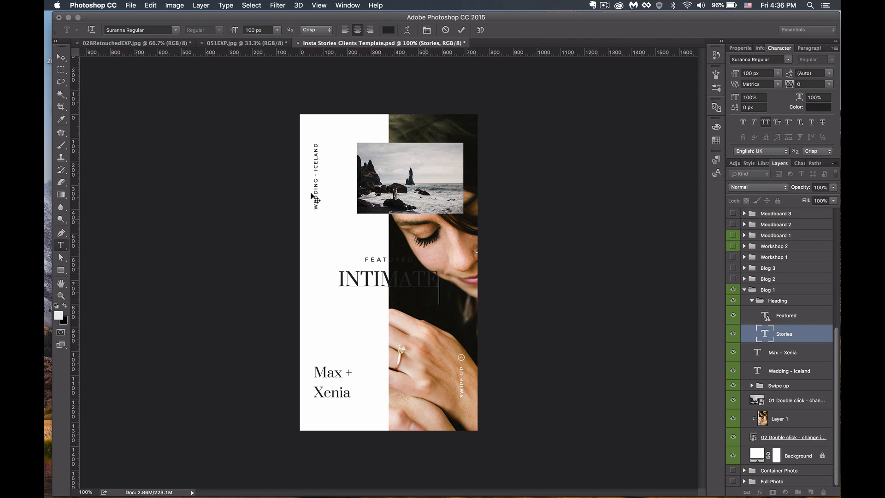
pyautogui.click(62, 58)
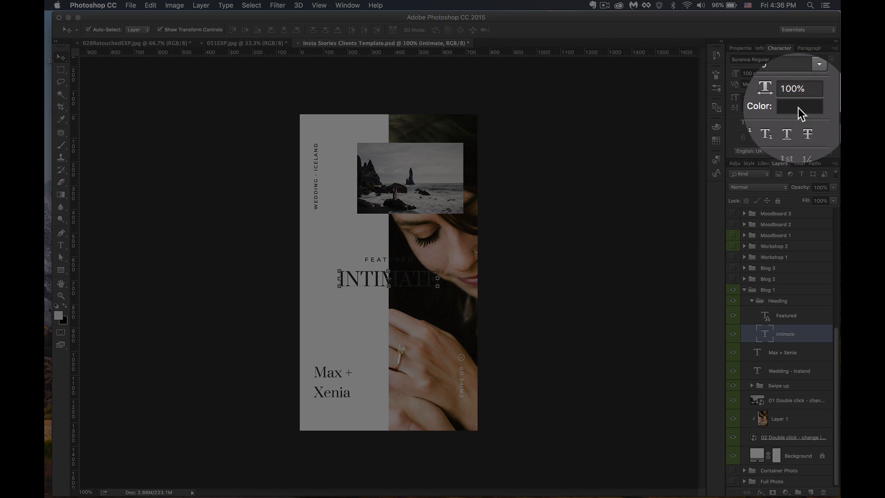
# - Set the INTIMATE heading's colour to white (ffffff) in the Color Picker
pyautogui.click(819, 107)
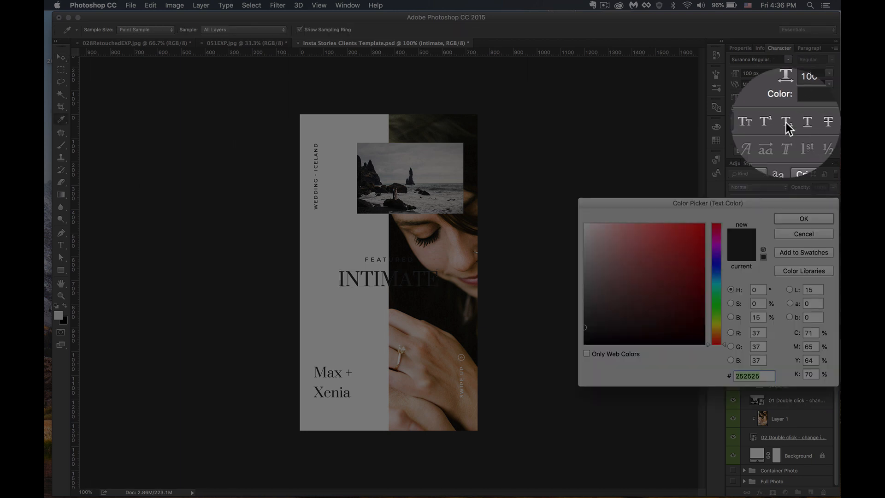
pyautogui.moveTo(656, 285)
pyautogui.mouseDown()
pyautogui.moveTo(584, 292)
pyautogui.moveTo(577, 221)
pyautogui.mouseUp()
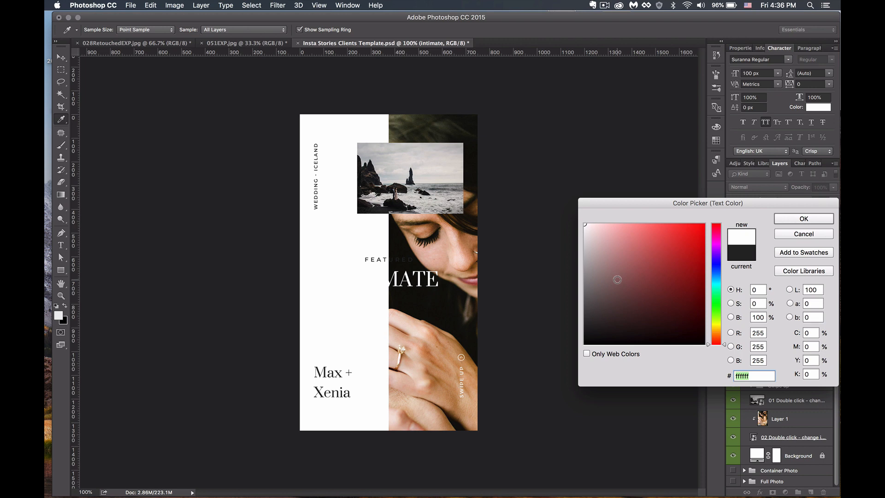
pyautogui.click(804, 219)
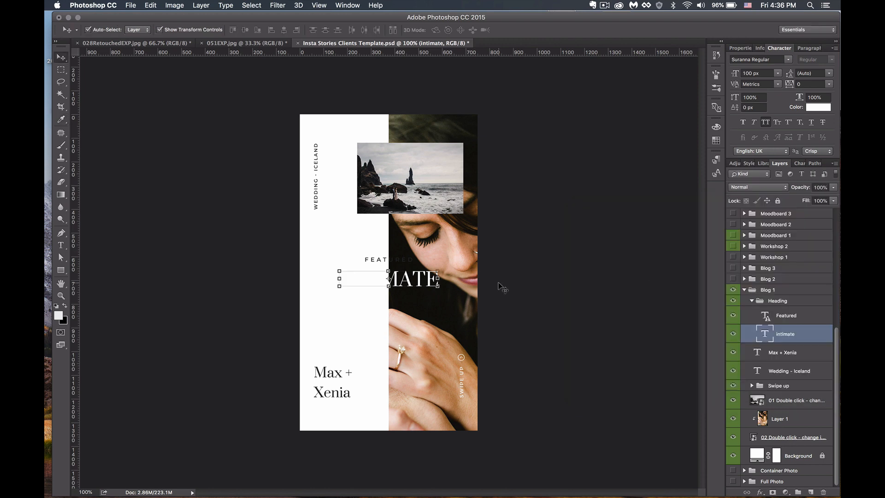
# - Unlock the Background layer and refill it with the hand's tan skin tone, ce9974
pyautogui.click(370, 352)
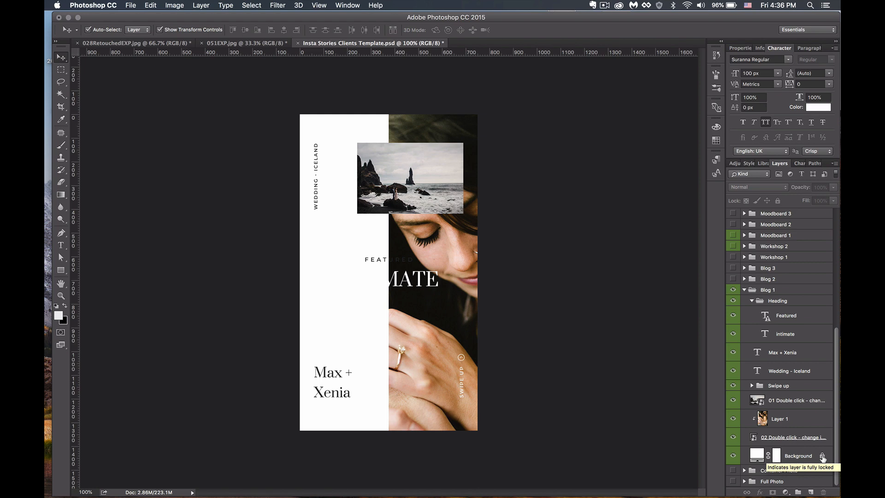
pyautogui.click(822, 457)
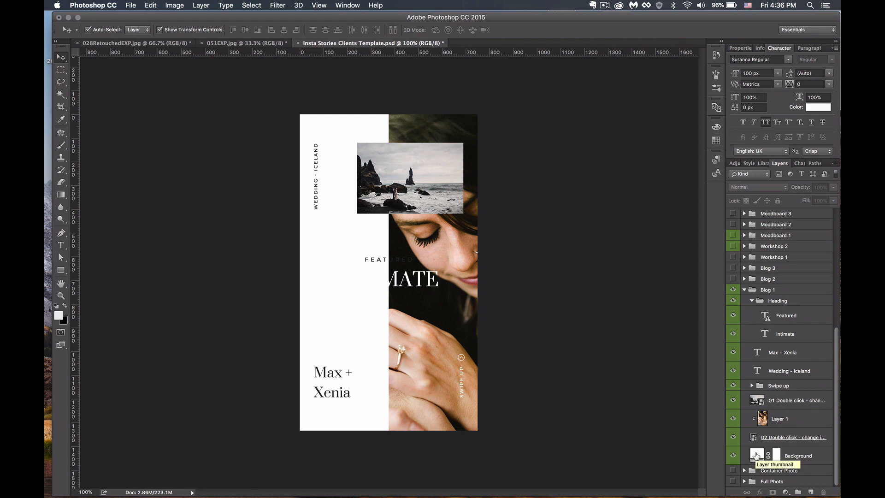
pyautogui.doubleClick(757, 457)
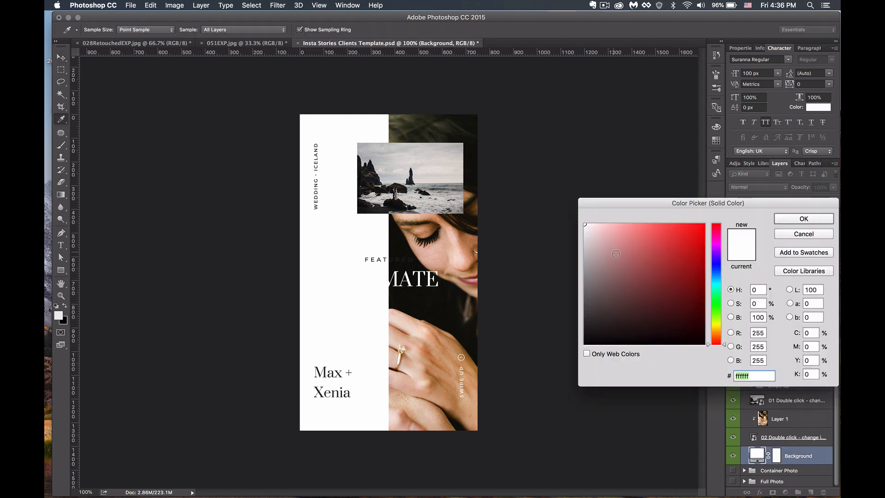
pyautogui.moveTo(652, 249)
pyautogui.mouseDown()
pyautogui.moveTo(639, 253)
pyautogui.moveTo(686, 250)
pyautogui.moveTo(664, 316)
pyautogui.moveTo(635, 340)
pyautogui.moveTo(588, 346)
pyautogui.mouseUp()
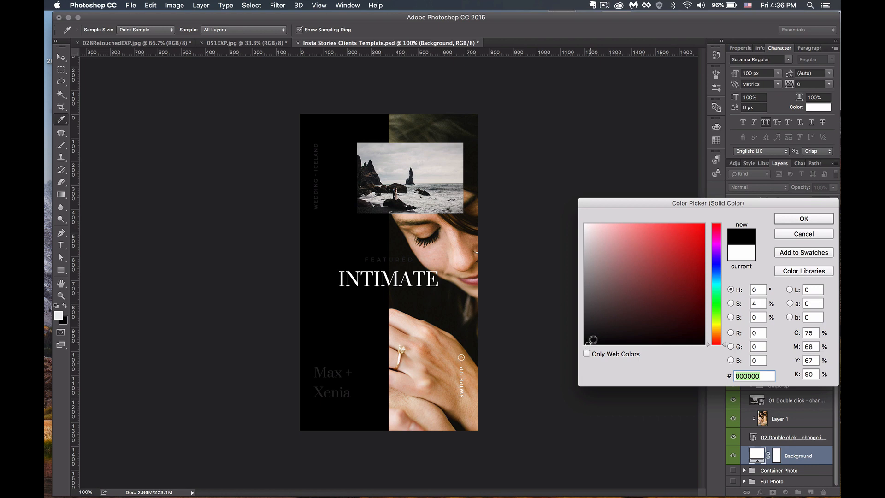
pyautogui.moveTo(592, 341); pyautogui.dragTo(585, 326)
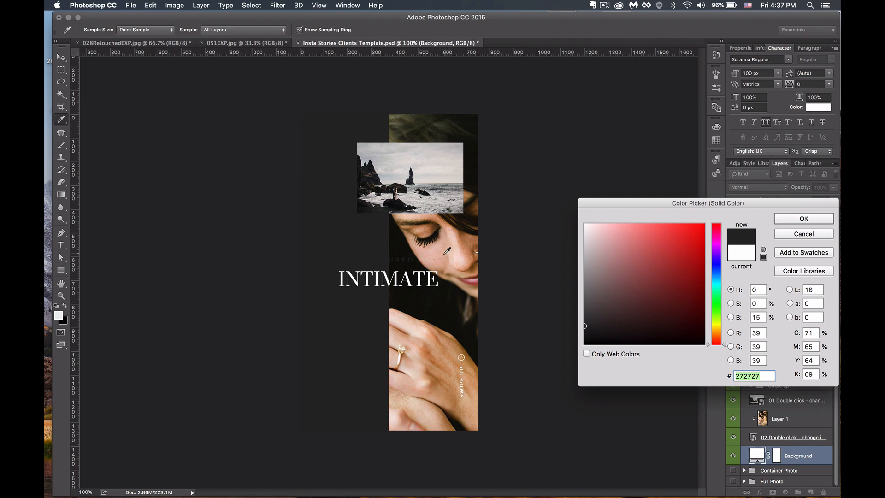
pyautogui.click(431, 131)
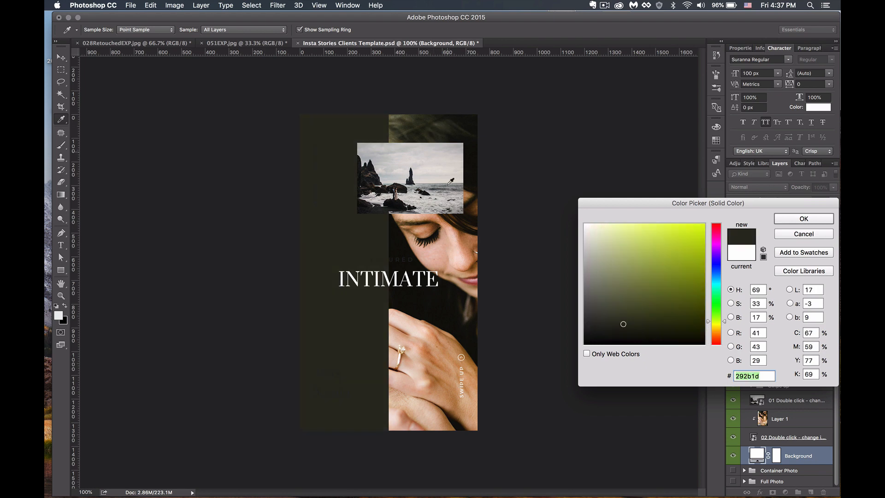
pyautogui.click(440, 261)
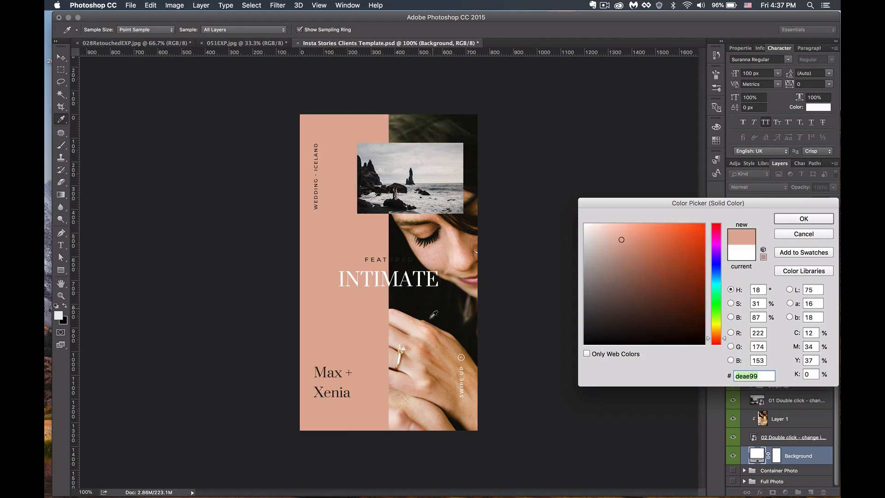
pyautogui.click(432, 347)
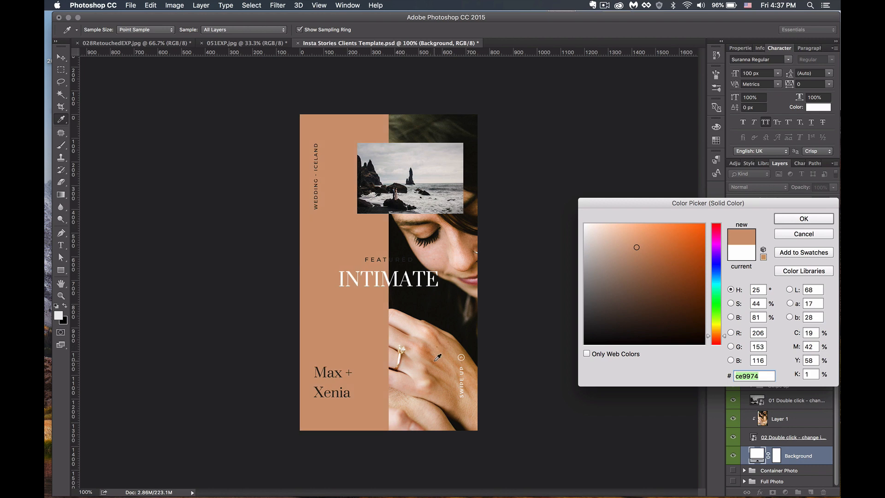
pyautogui.click(803, 219)
pyautogui.press('v')
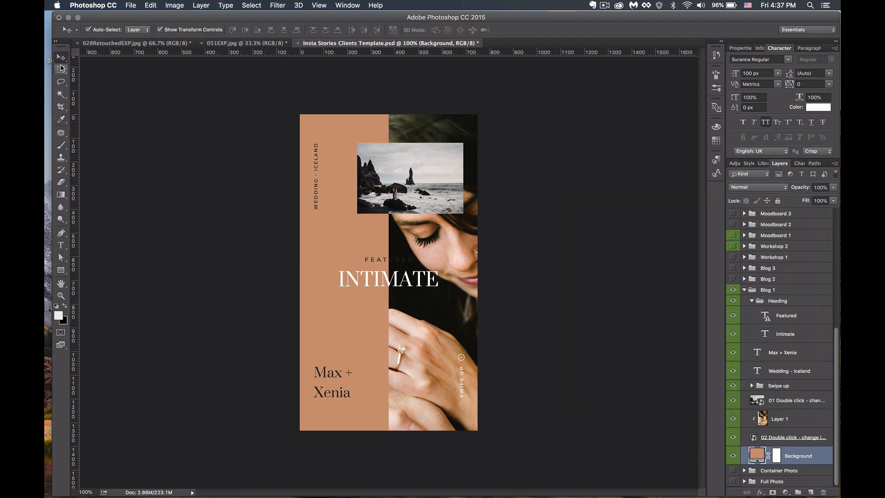
# - Recolour the FEATURED text layer to near-white fbfbfb
pyautogui.click(367, 261)
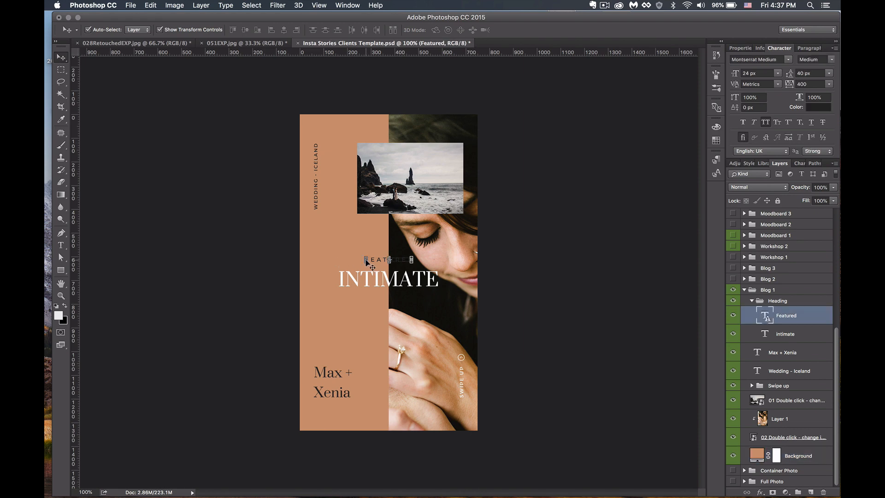
pyautogui.click(823, 109)
pyautogui.click(587, 269)
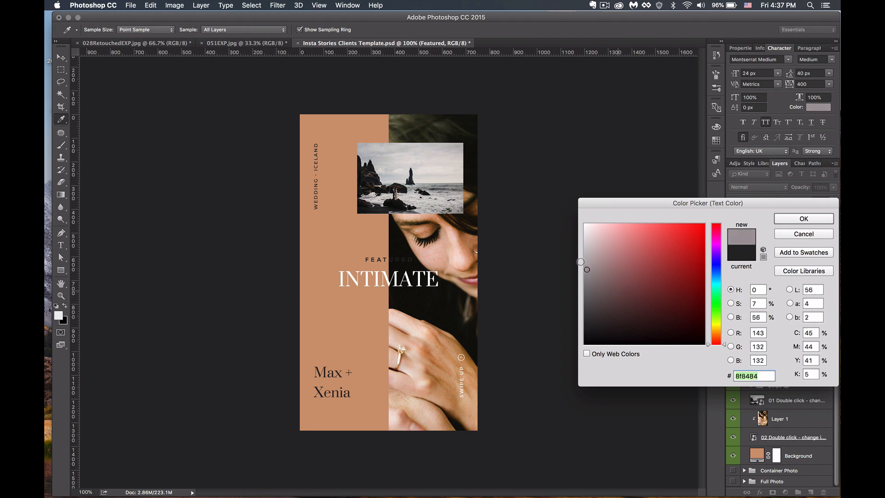
pyautogui.moveTo(581, 261); pyautogui.dragTo(577, 223)
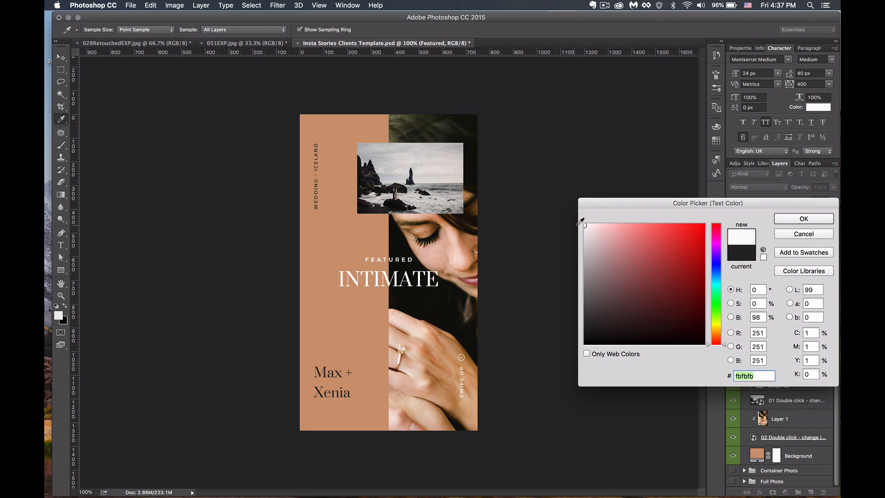
pyautogui.click(790, 220)
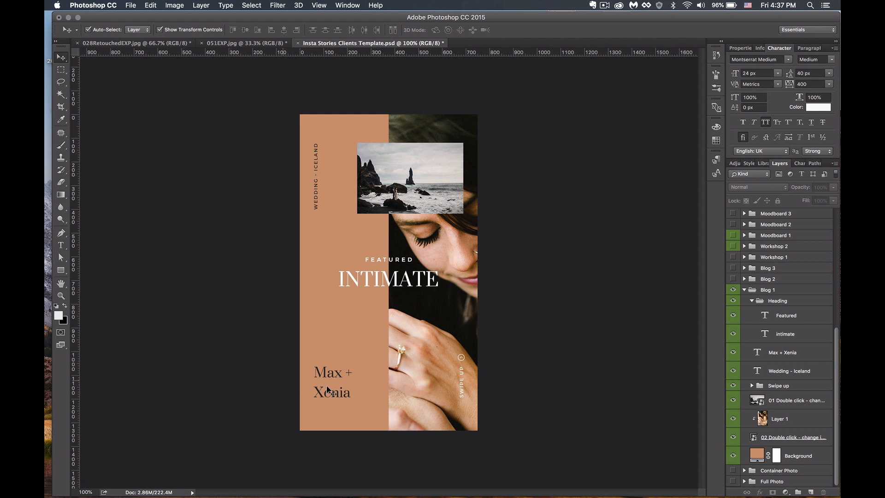
# - Replace the Max + Xenia text with 'USA, CA' and commit the edit
pyautogui.press('t')
pyautogui.click(330, 370)
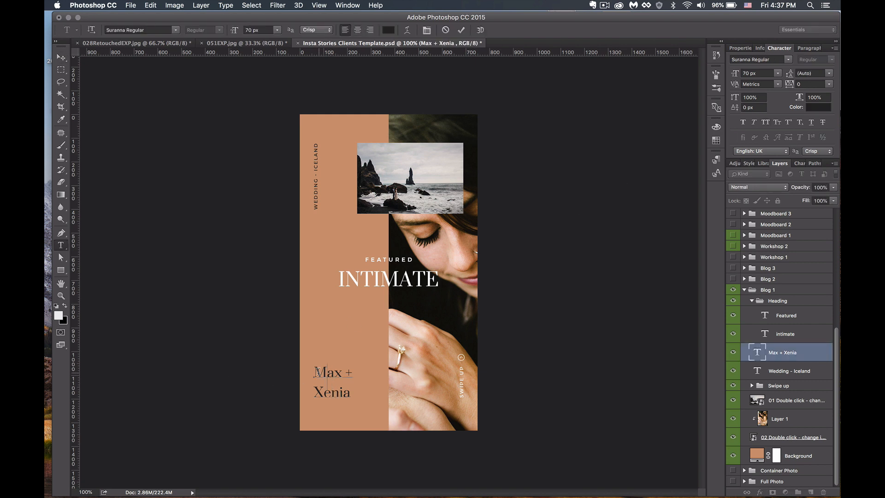
pyautogui.moveTo(316, 371); pyautogui.dragTo(358, 399)
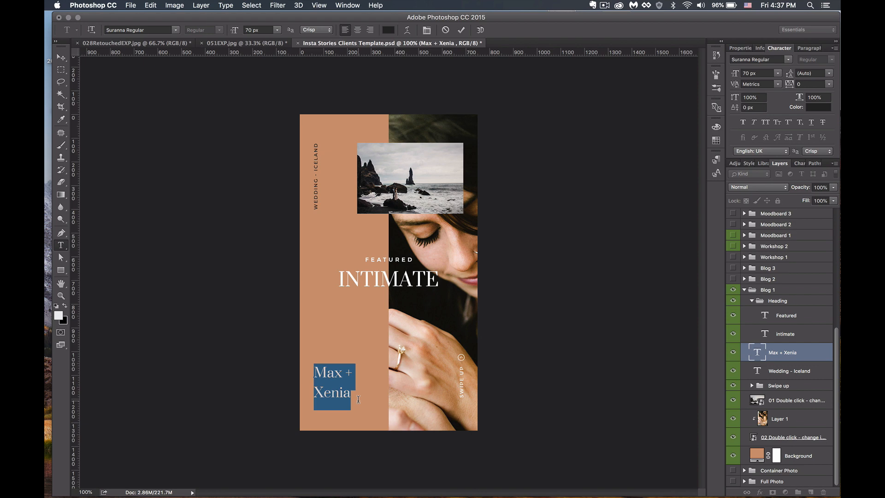
pyautogui.write('USA')
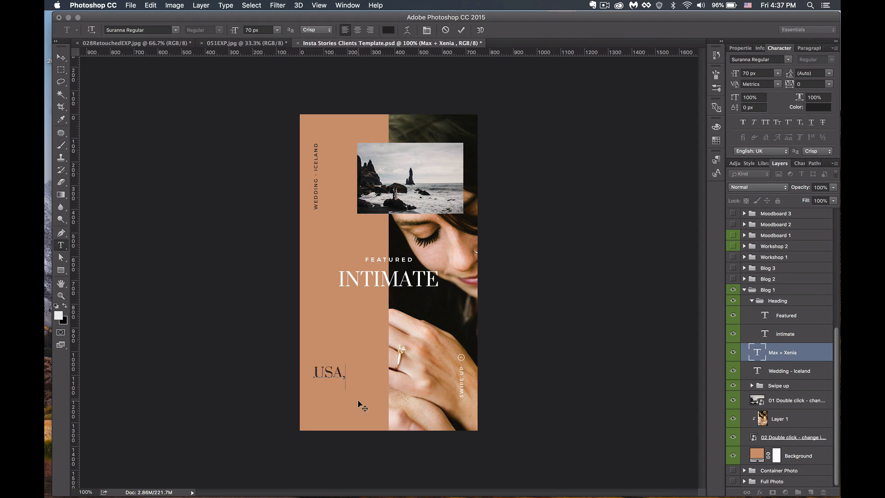
pyautogui.write(', CA')
pyautogui.click(60, 57)
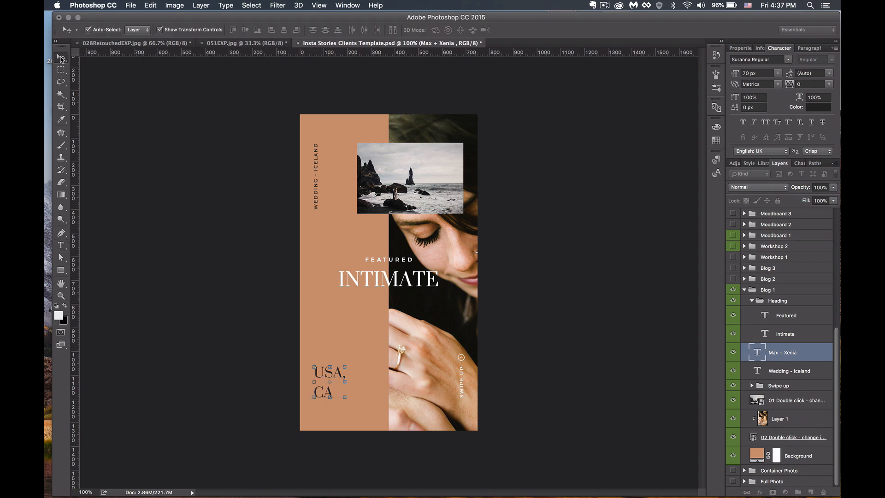
pyautogui.click(207, 212)
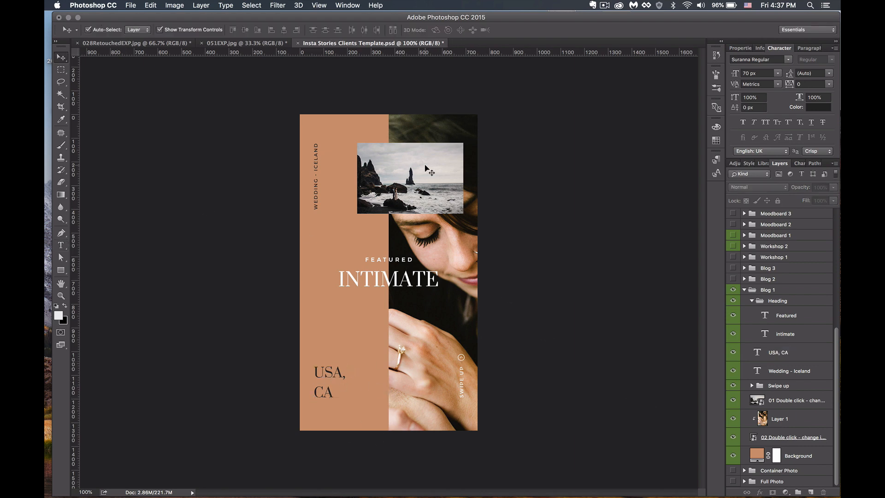
# - Bring the 028RetouchedEXP.jpg portrait into the template and clip it to the small Iceland photo frame
pyautogui.click(410, 183)
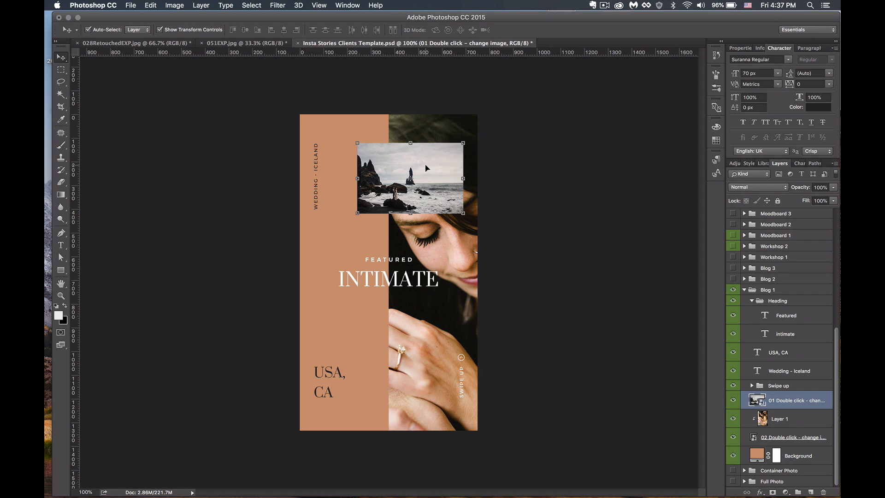
pyautogui.click(152, 42)
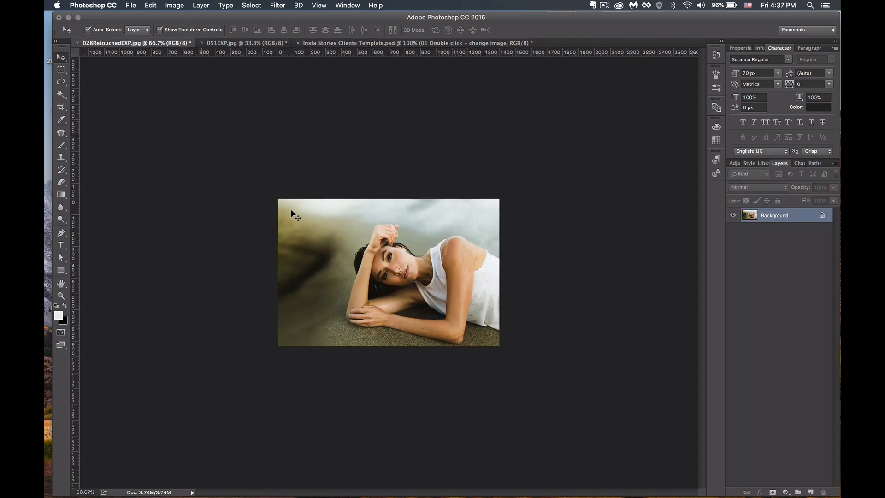
pyautogui.moveTo(295, 216); pyautogui.dragTo(392, 46)
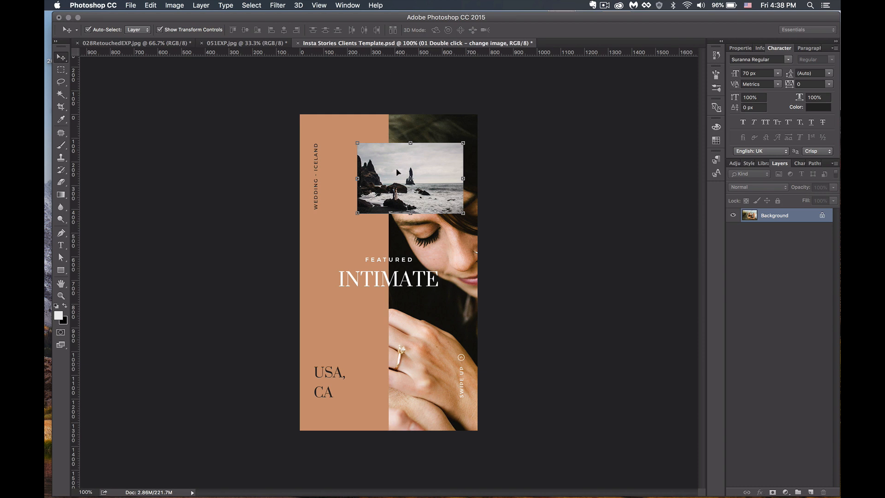
pyautogui.moveTo(397, 170); pyautogui.dragTo(397, 170)
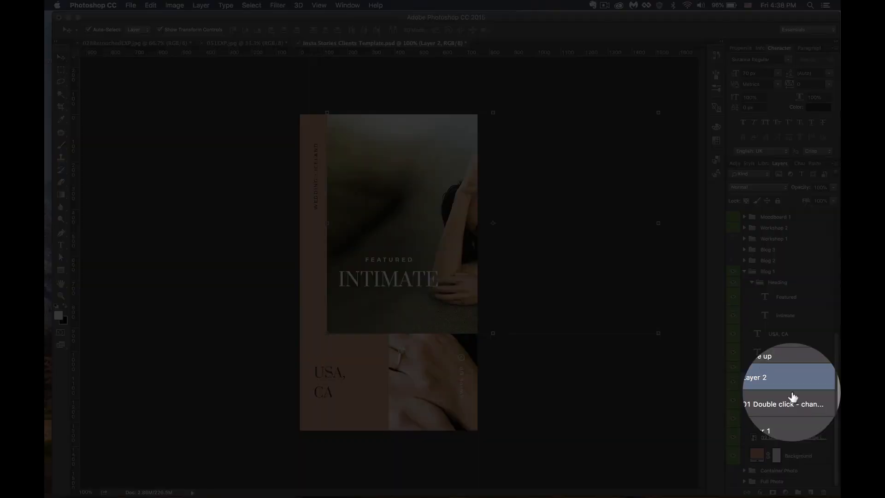
pyautogui.keyDown('alt'); pyautogui.click(791, 390); pyautogui.keyUp('alt')
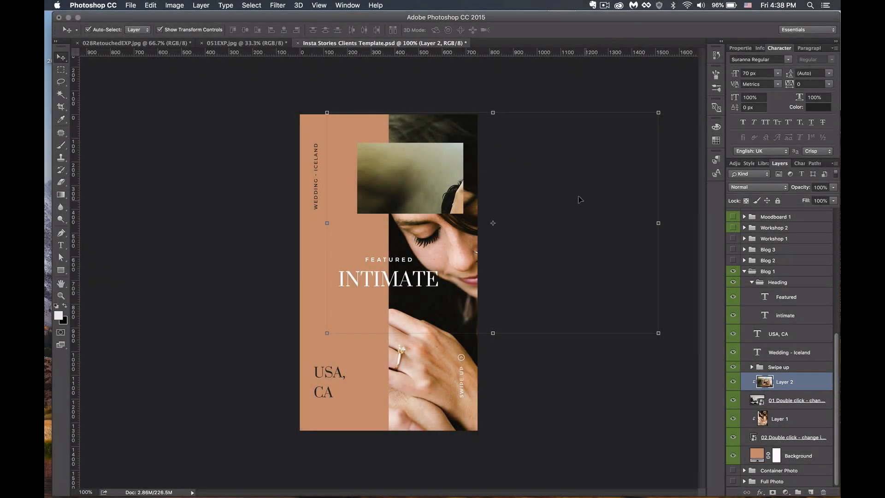
# - Scale the portrait to about 45.5% and position it inside the small frame
pyautogui.press('super+t')
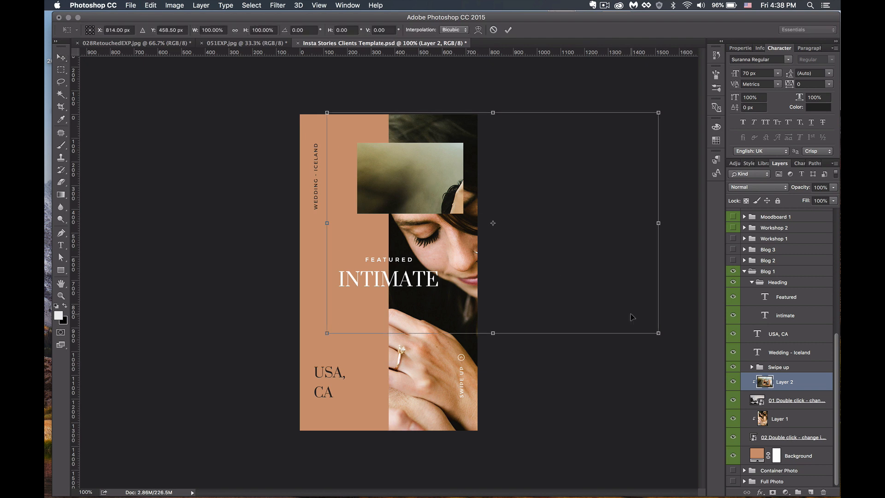
pyautogui.moveTo(657, 332); pyautogui.dragTo(594, 290)
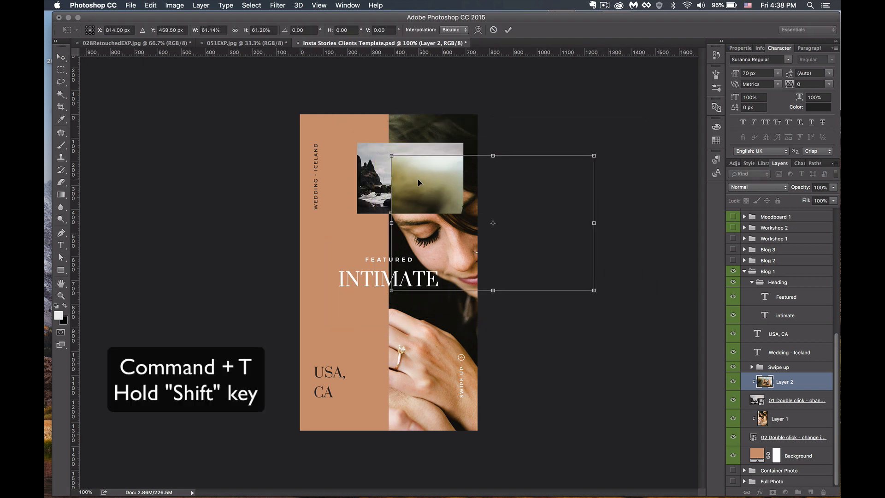
pyautogui.moveTo(419, 183); pyautogui.dragTo(314, 133)
pyautogui.moveTo(288, 105); pyautogui.dragTo(339, 137)
pyautogui.moveTo(416, 180); pyautogui.dragTo(391, 166)
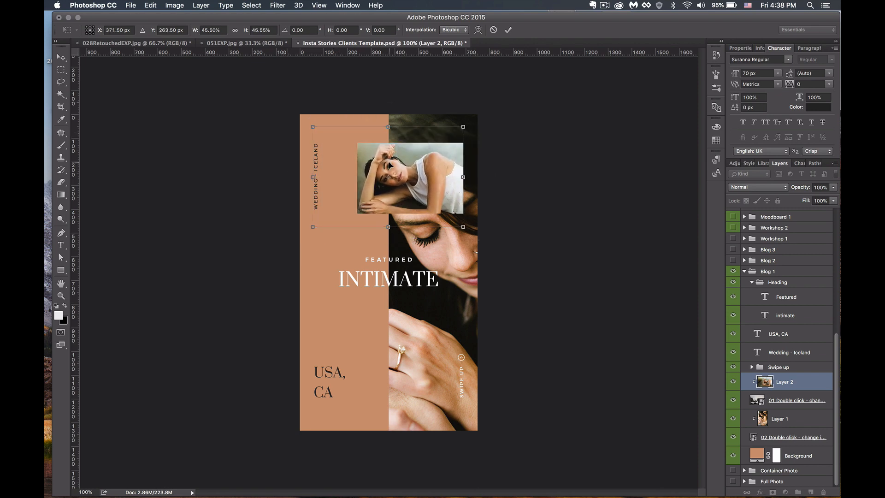
pyautogui.press('Return')
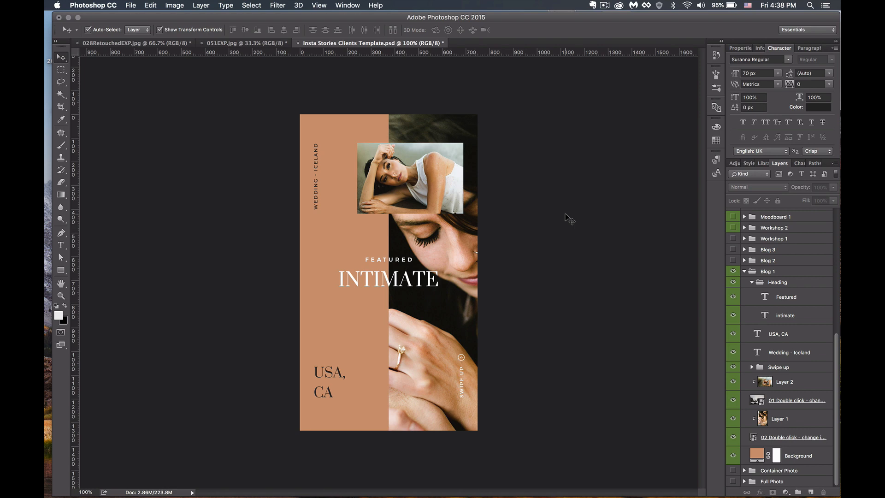
# - Rewrite the vertical caption as 'SESSION WITH' followed by the photographer's name
pyautogui.click(318, 206)
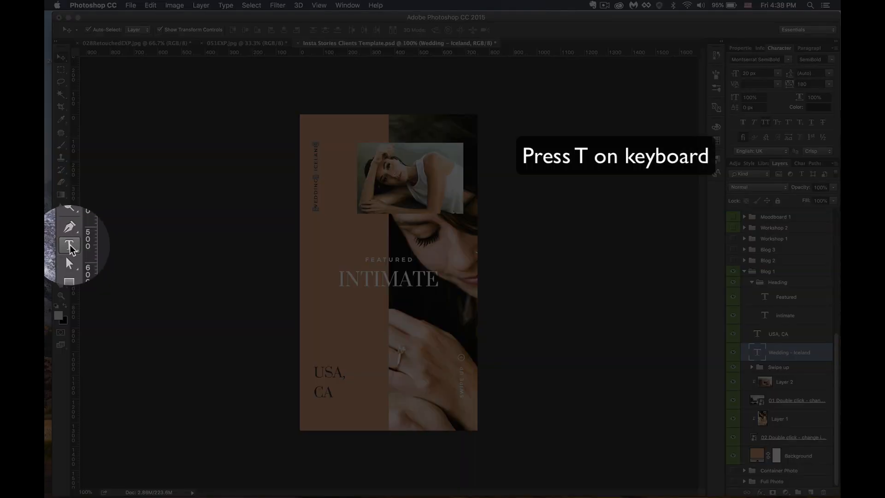
pyautogui.click(70, 247)
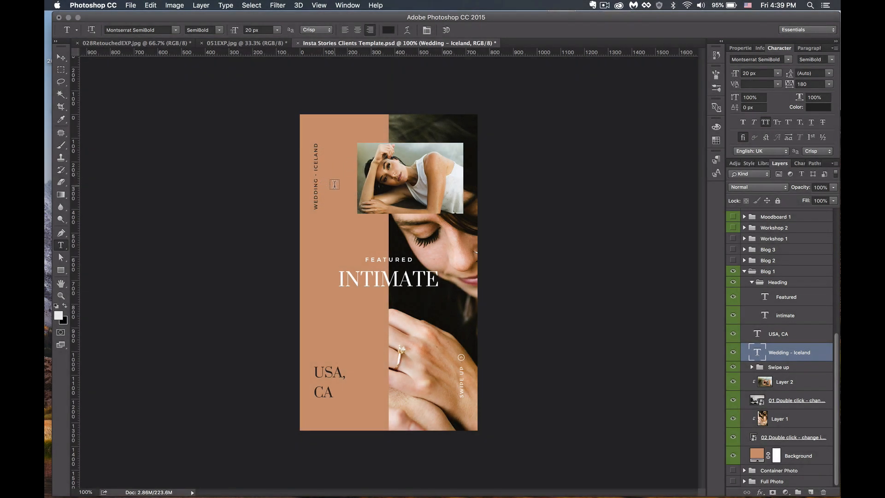
pyautogui.click(316, 194)
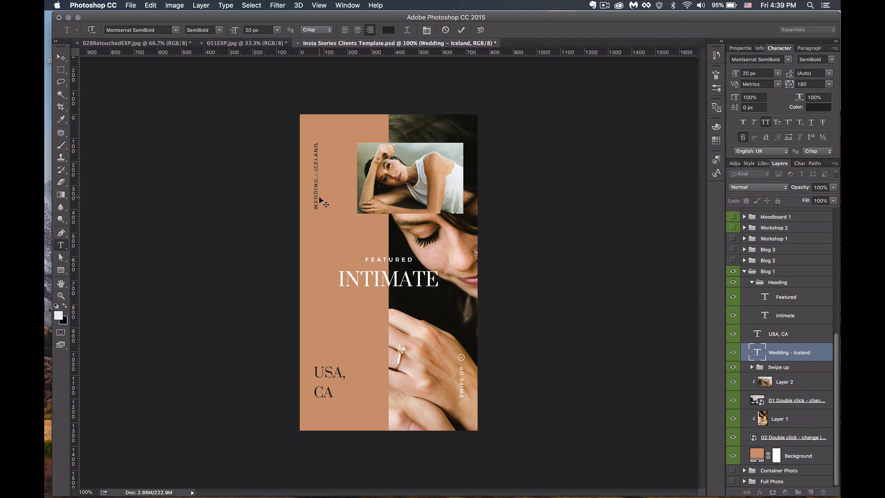
pyautogui.press('super+a')
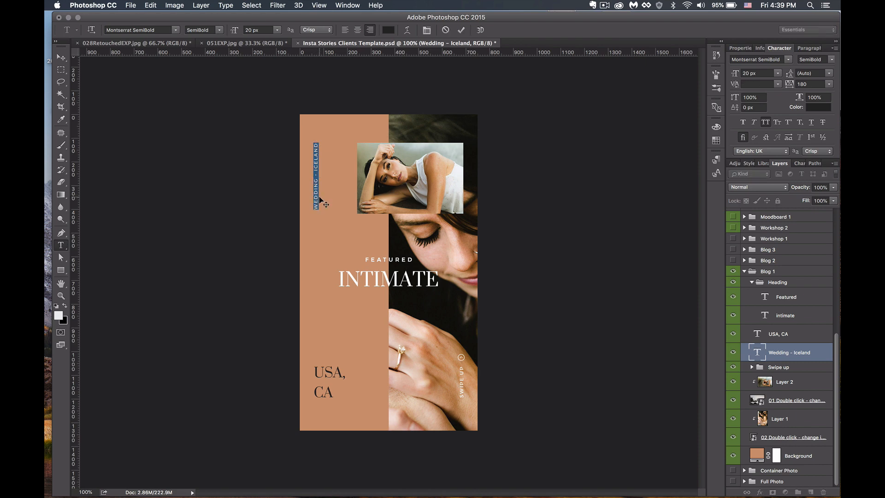
pyautogui.press('BackSpace')
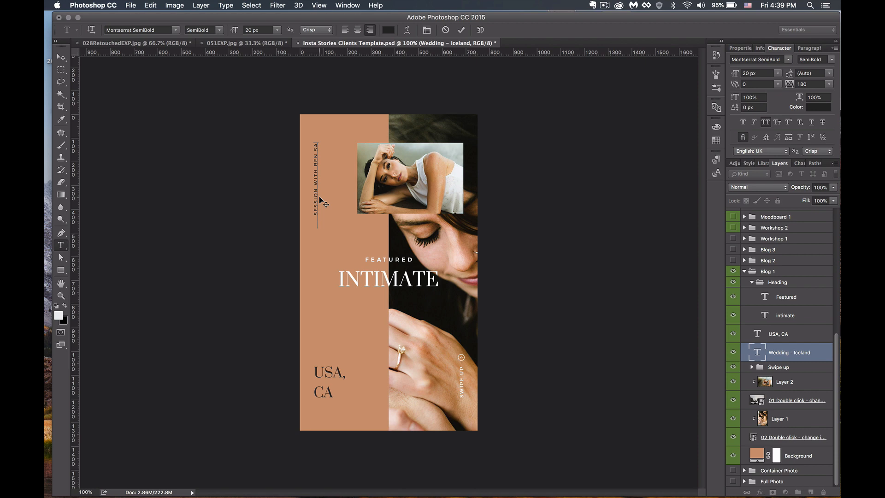
pyautogui.click(62, 58)
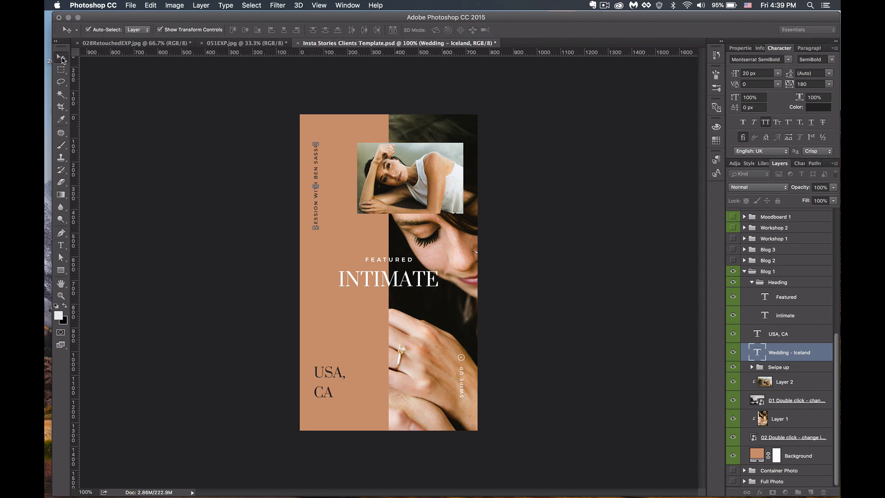
# - Colour the vertical SESSION WITH caption white (ffffff)
pyautogui.click(819, 107)
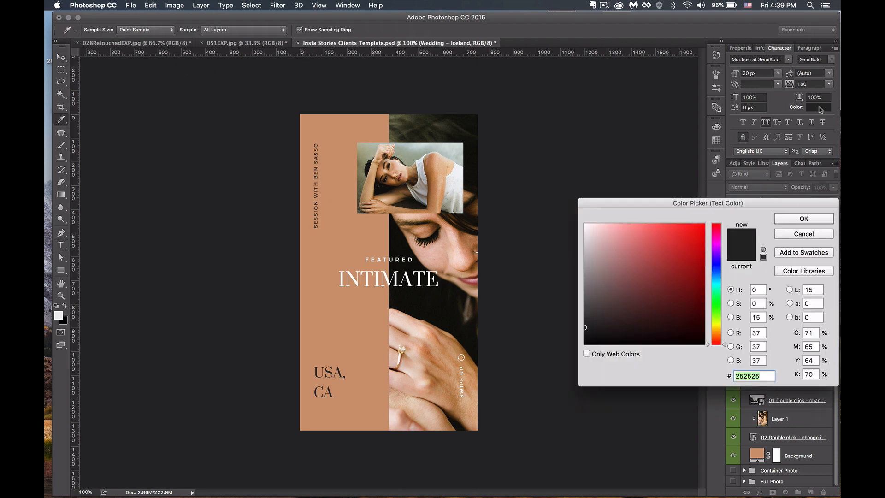
pyautogui.moveTo(624, 261); pyautogui.dragTo(558, 212)
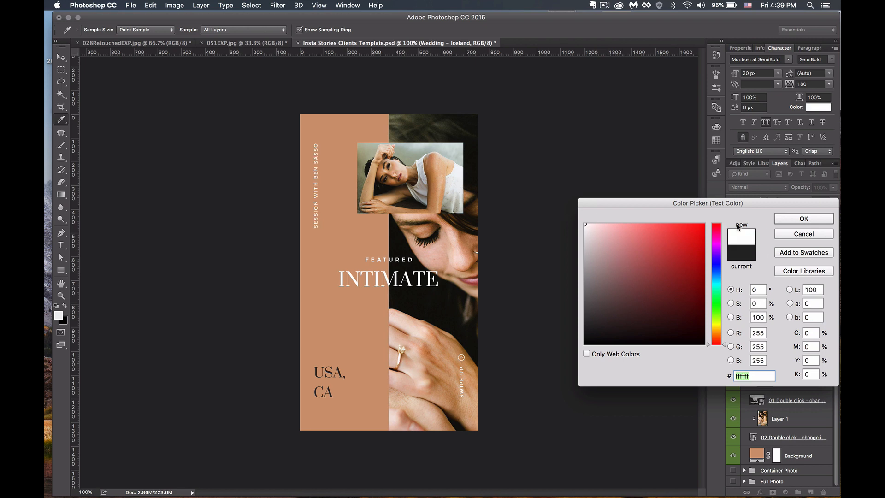
pyautogui.click(811, 219)
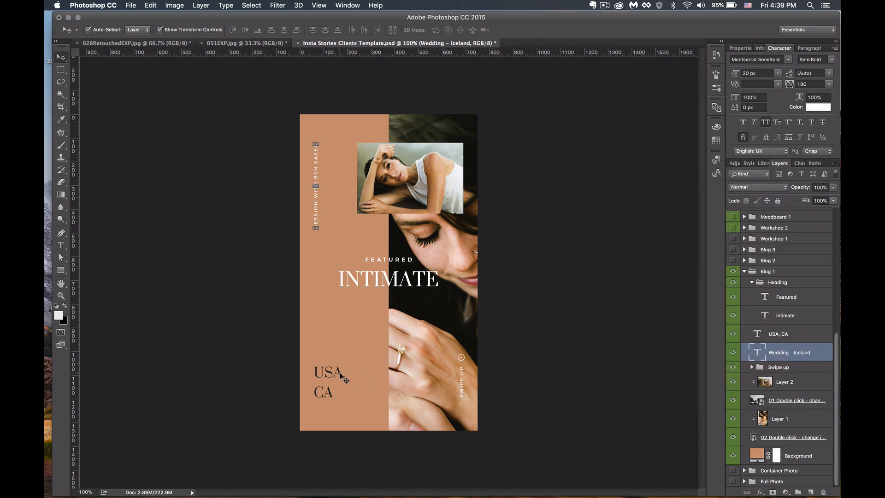
# - Colour the USA, CA location text white as well
pyautogui.click(344, 377)
pyautogui.click(819, 107)
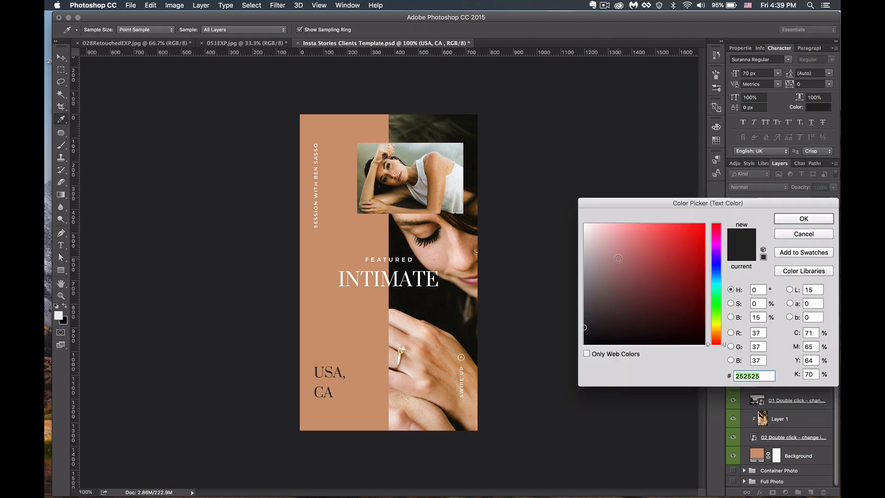
pyautogui.moveTo(618, 259); pyautogui.dragTo(560, 223)
pyautogui.click(805, 219)
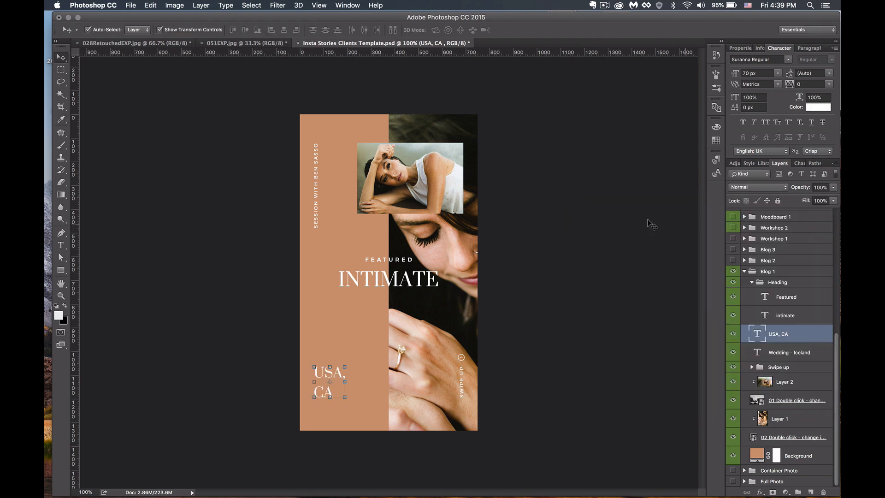
pyautogui.click(573, 241)
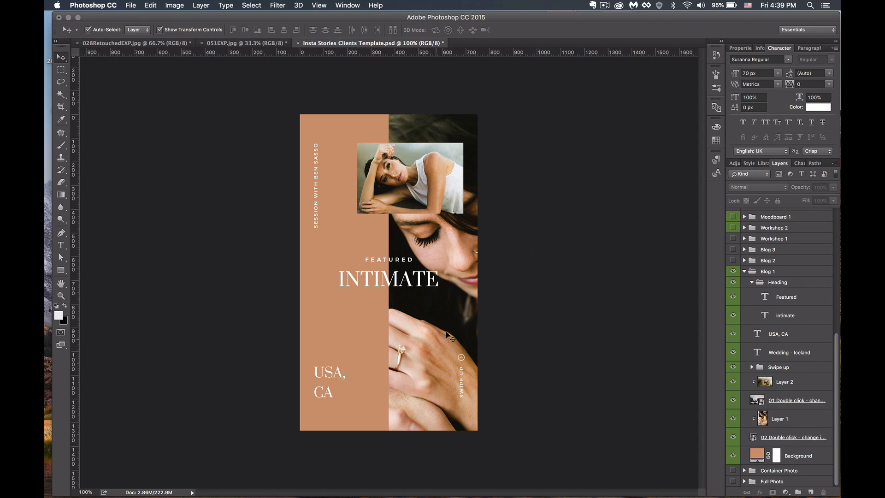
pyautogui.click(433, 321)
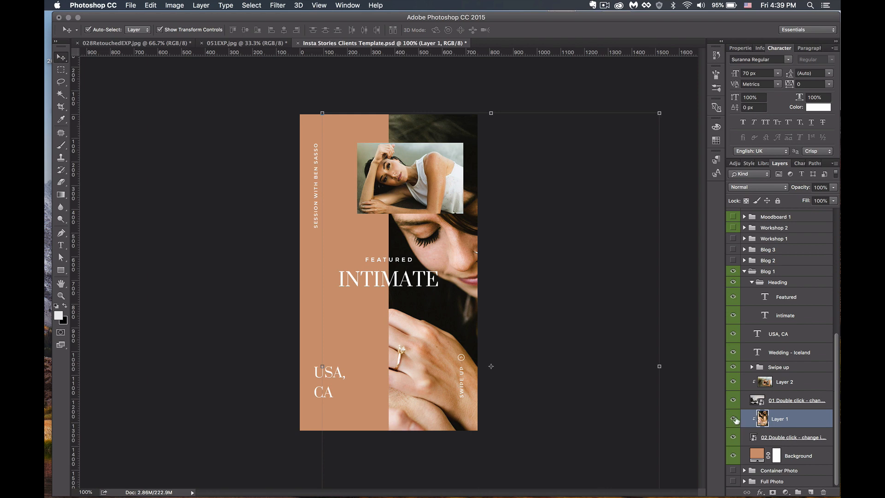
# - Hide the face photo and open the beach couple image's Group 271.psb contents
pyautogui.click(734, 419)
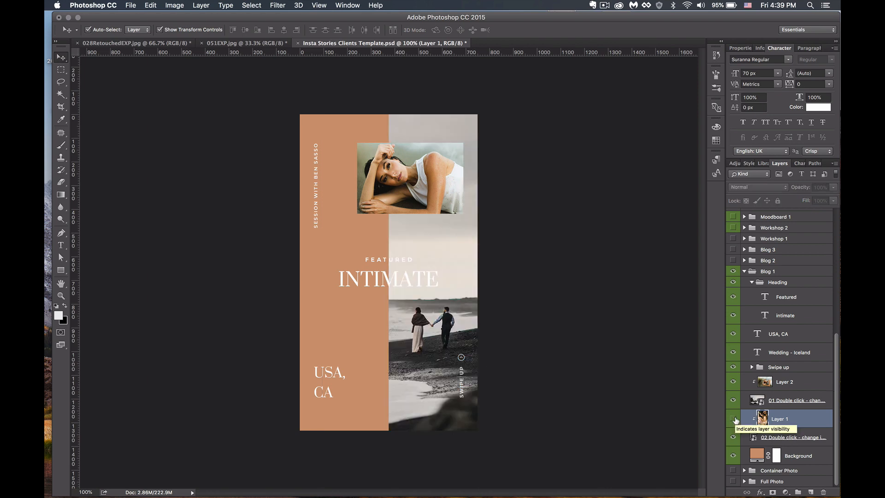
pyautogui.click(800, 438)
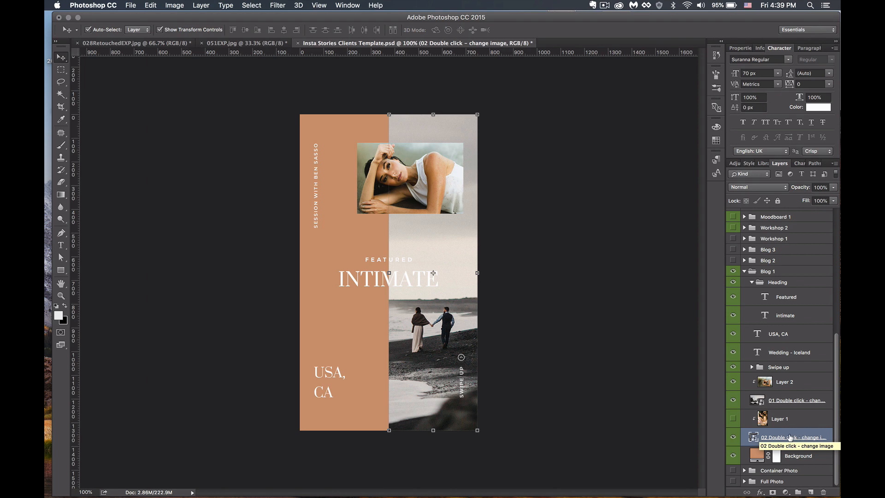
pyautogui.doubleClick(753, 439)
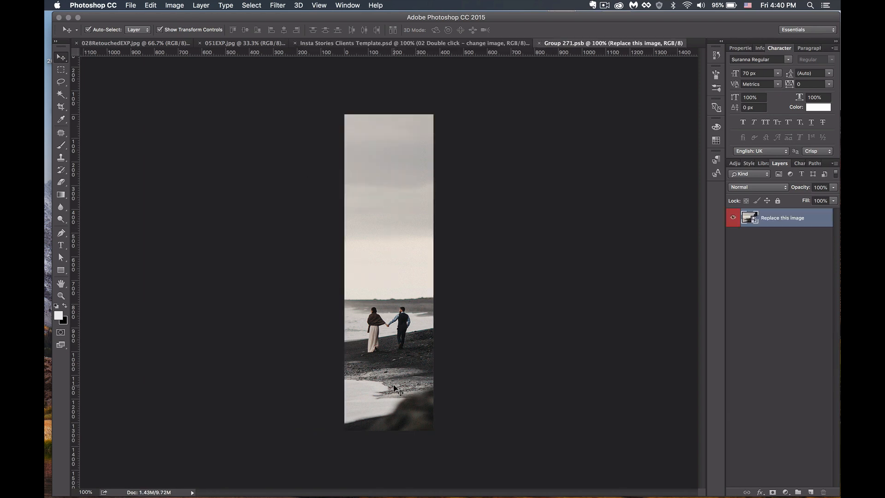
# - Drop the 051EXP.jpg couple photo into Group 271.psb, shift it left, and save
pyautogui.click(182, 44)
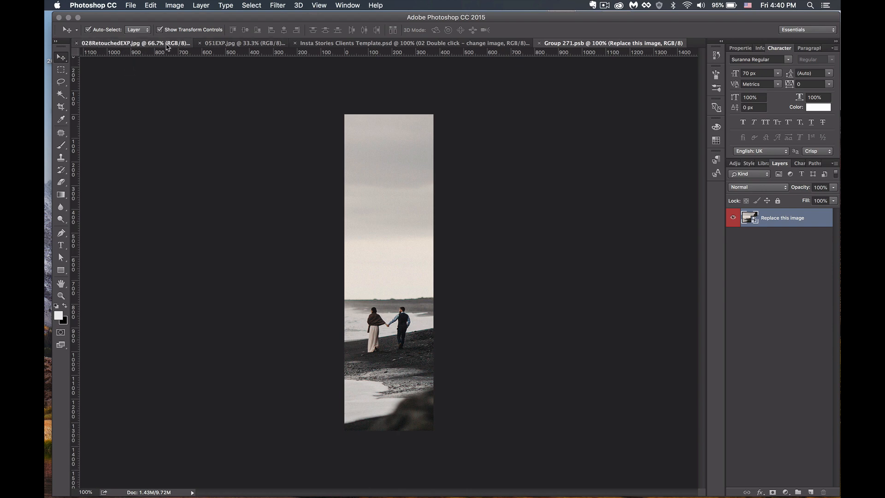
pyautogui.click(214, 43)
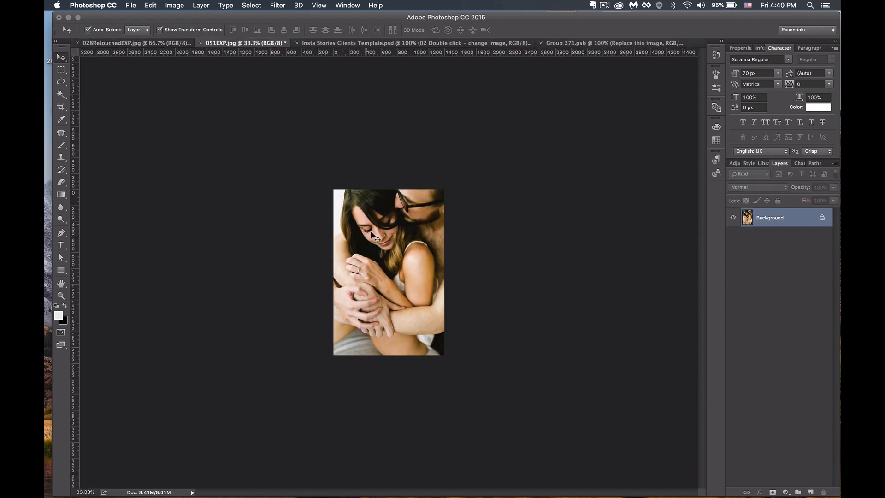
pyautogui.click(574, 43)
pyautogui.moveTo(407, 225); pyautogui.dragTo(408, 224)
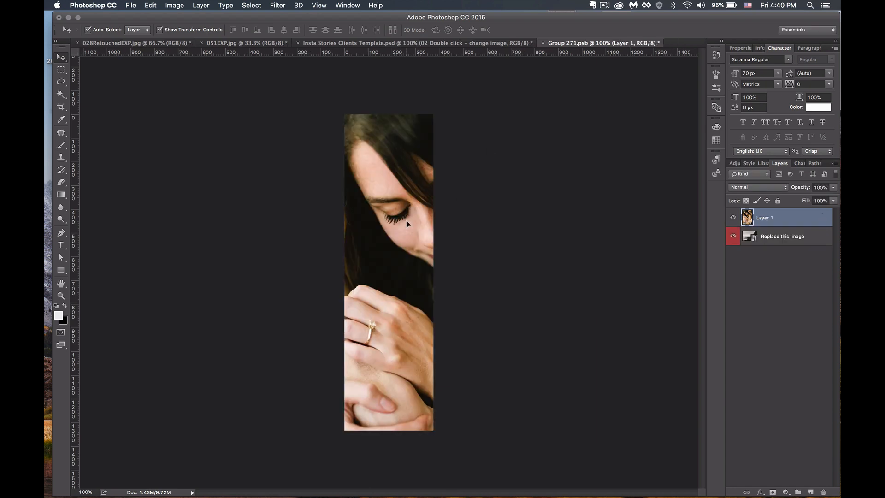
pyautogui.moveTo(414, 259); pyautogui.dragTo(370, 282)
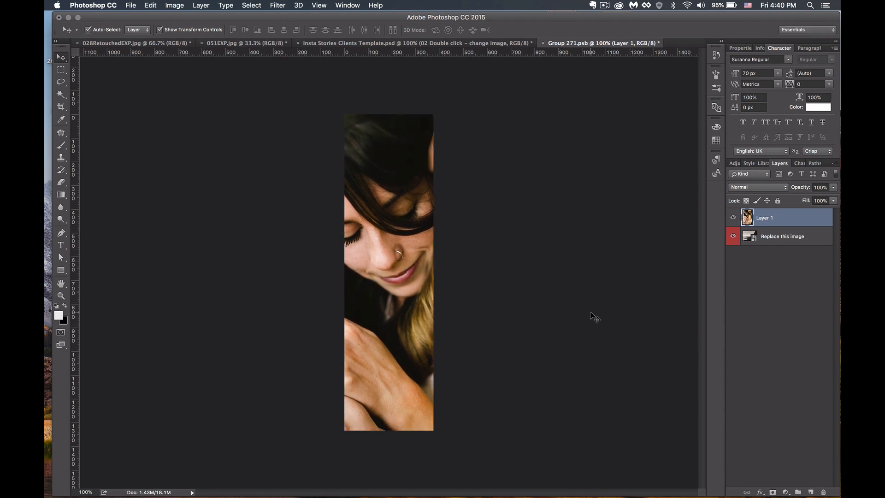
pyautogui.press('super+s')
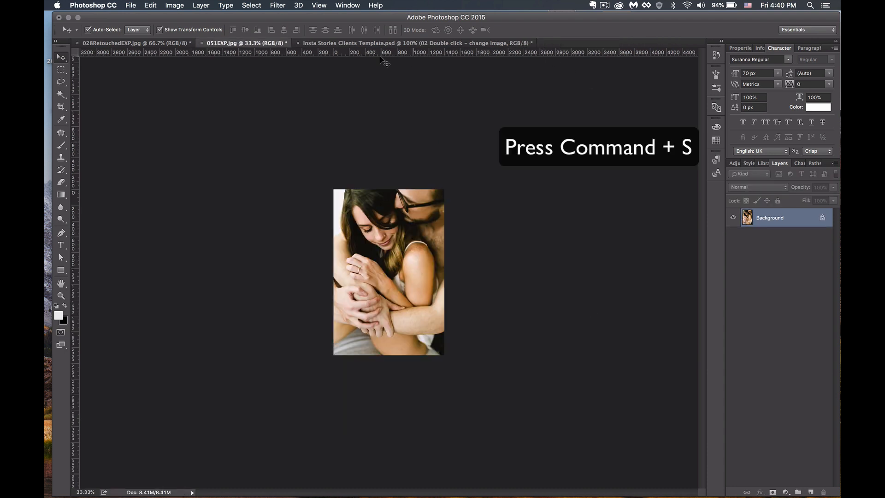
pyautogui.click(364, 44)
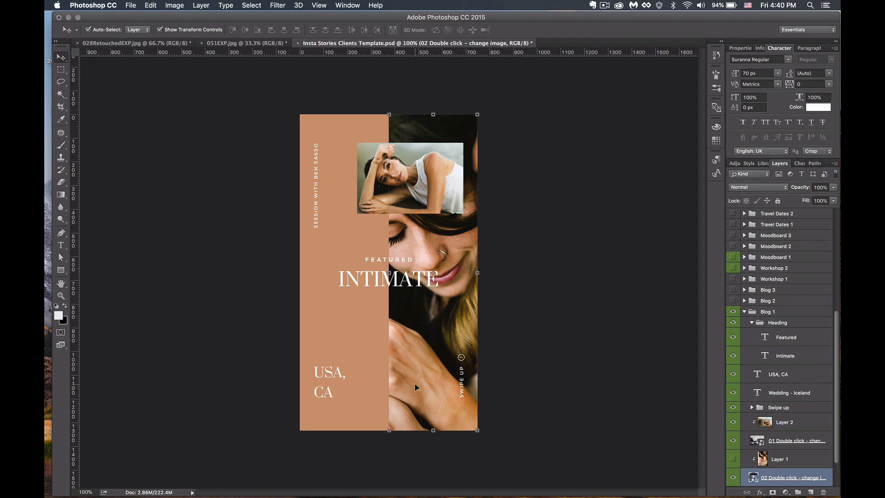
# - Undo the accidental photo move and clip the new photo to the layer below
pyautogui.moveTo(423, 366)
pyautogui.mouseDown()
pyautogui.moveTo(377, 362)
pyautogui.moveTo(411, 364)
pyautogui.mouseUp()
pyautogui.press('super+z')
pyautogui.keyDown('alt'); pyautogui.click(750, 456); pyautogui.keyUp('alt')
# - Nudge the small inset portrait within its frame and collapse the Blog 1 group
pyautogui.click(804, 420)
pyautogui.moveTo(422, 186); pyautogui.dragTo(442, 179)
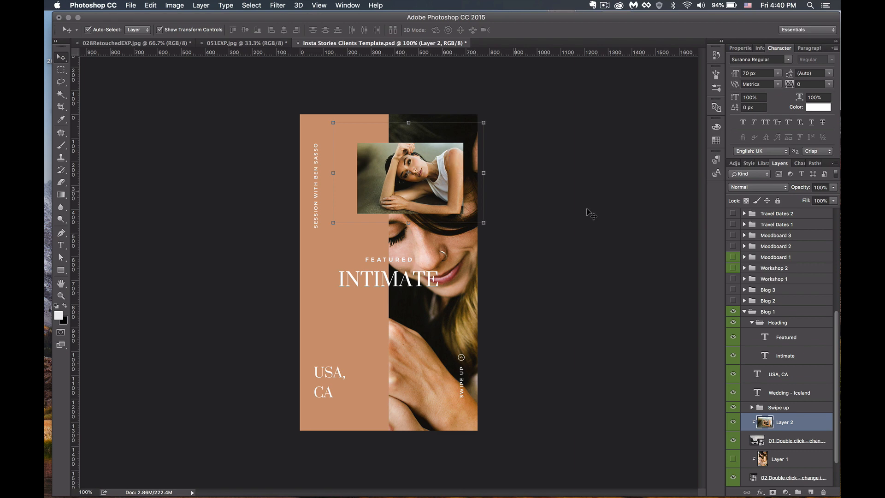
pyautogui.click(571, 255)
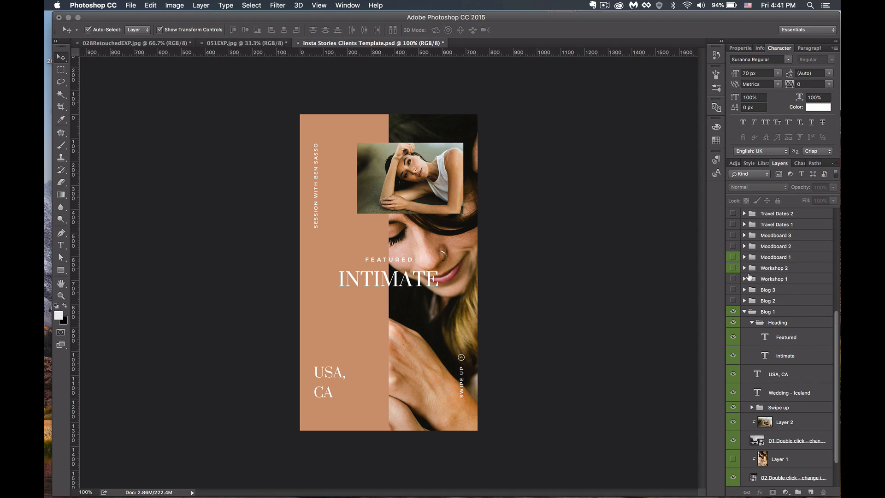
pyautogui.click(745, 312)
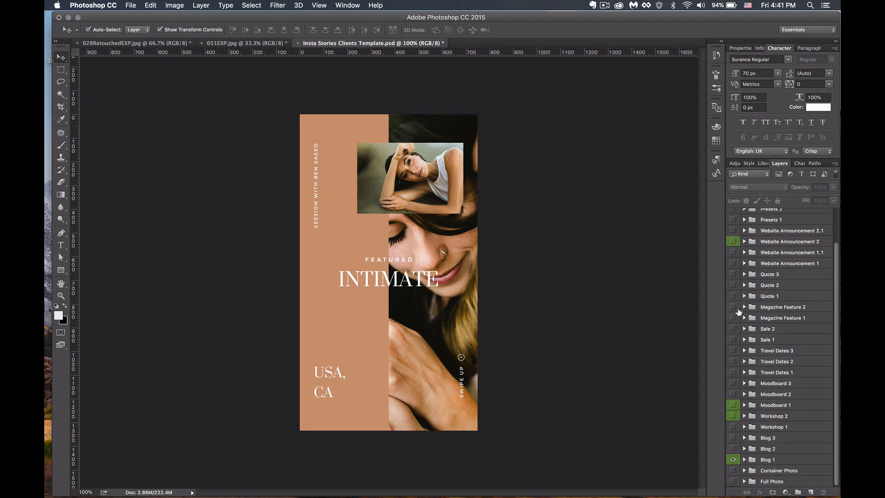
# - Show the Workshop 2 story and change its date number from 19th to 21st
pyautogui.click(734, 416)
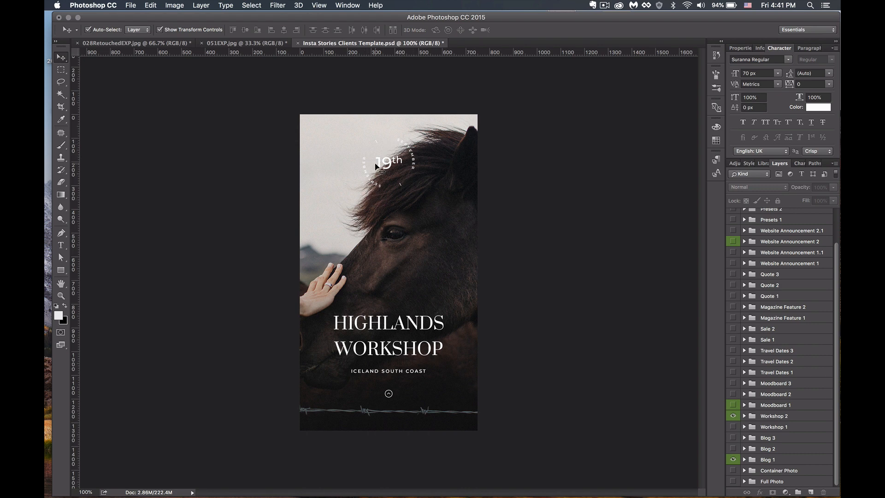
pyautogui.click(418, 166)
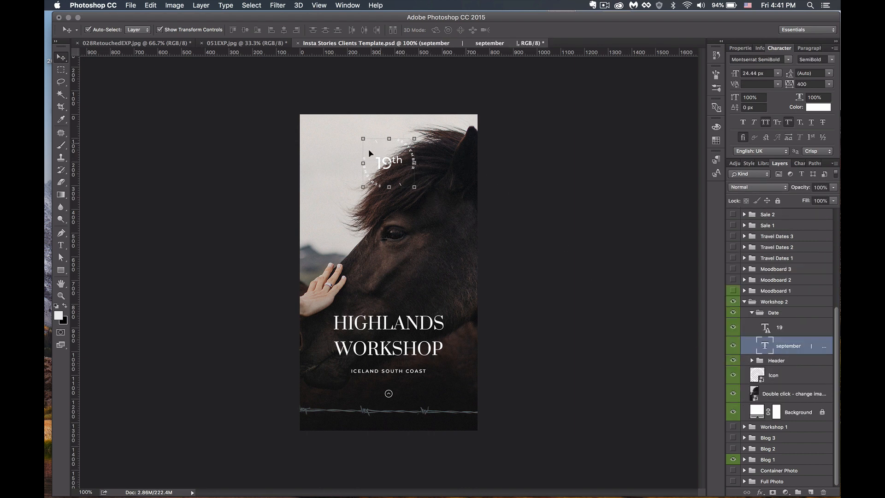
pyautogui.click(61, 245)
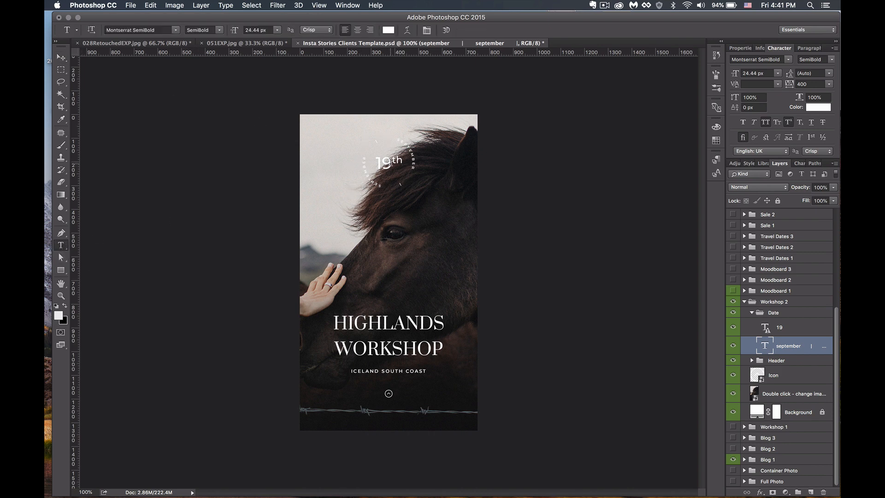
pyautogui.click(388, 162)
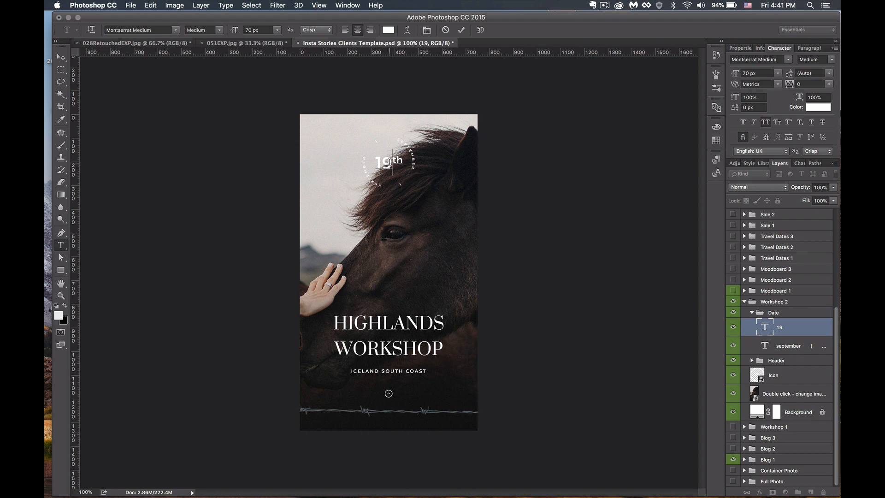
pyautogui.moveTo(388, 163); pyautogui.dragTo(376, 164)
pyautogui.write('21')
pyautogui.press('Right')
pyautogui.press('Right')
pyautogui.press('BackSpace')
pyautogui.press('BackSpace')
pyautogui.write('st')
pyautogui.click(60, 57)
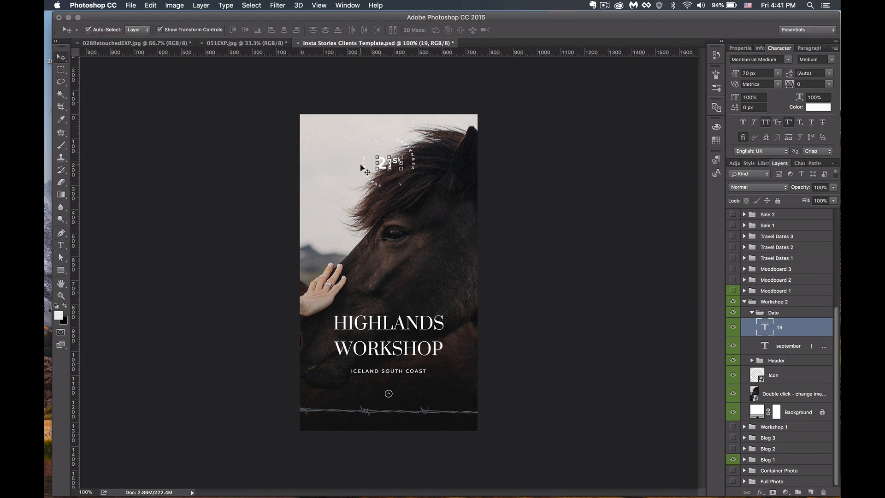
# - Replace SEPTEMBER with FEBRUARY on the circular month text
pyautogui.click(375, 187)
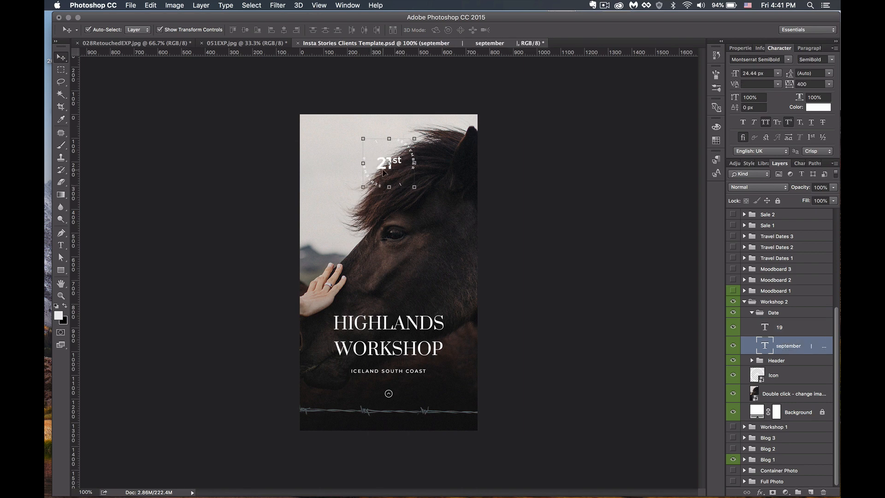
pyautogui.press('t')
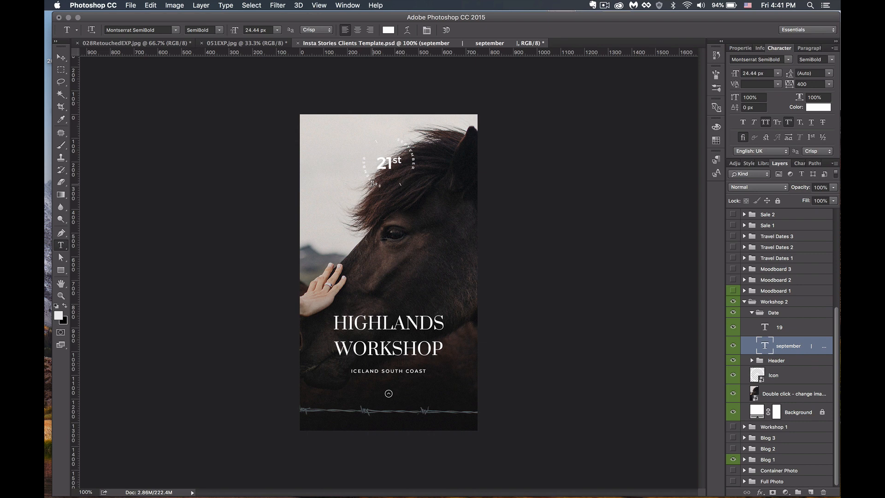
pyautogui.click(372, 182)
pyautogui.moveTo(378, 185); pyautogui.dragTo(359, 155)
pyautogui.press('BackSpace')
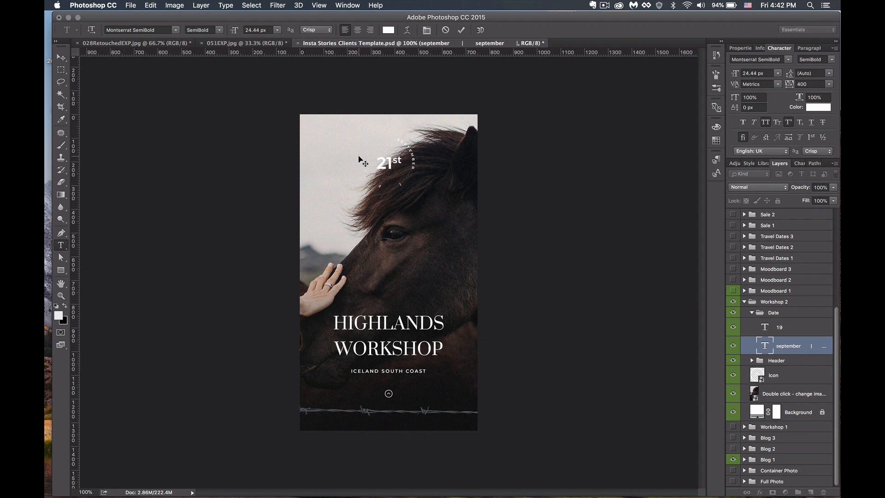
pyautogui.write('february')
pyautogui.moveTo(397, 139); pyautogui.dragTo(416, 170)
pyautogui.press('BackSpace')
pyautogui.click(60, 57)
pyautogui.click(216, 154)
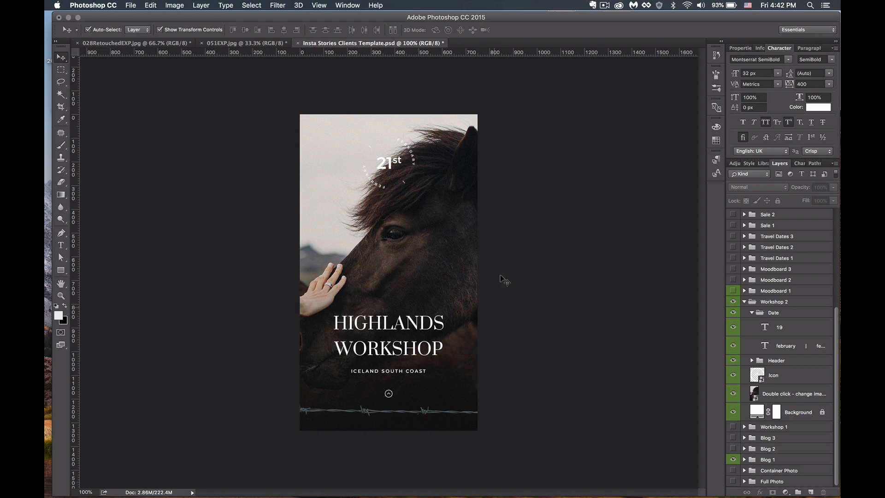
pyautogui.click(412, 241)
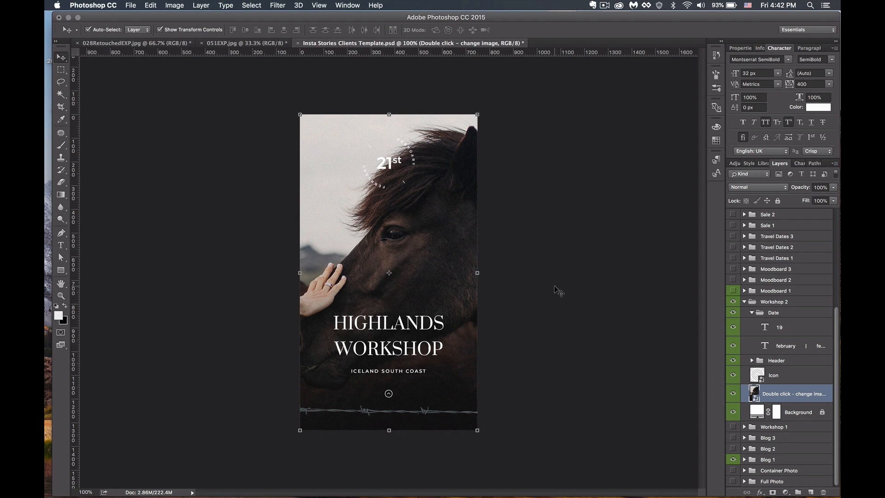
# - Open the horse background's Group 277.psb contents and toggle the Overlay layer to compare
pyautogui.doubleClick(755, 393)
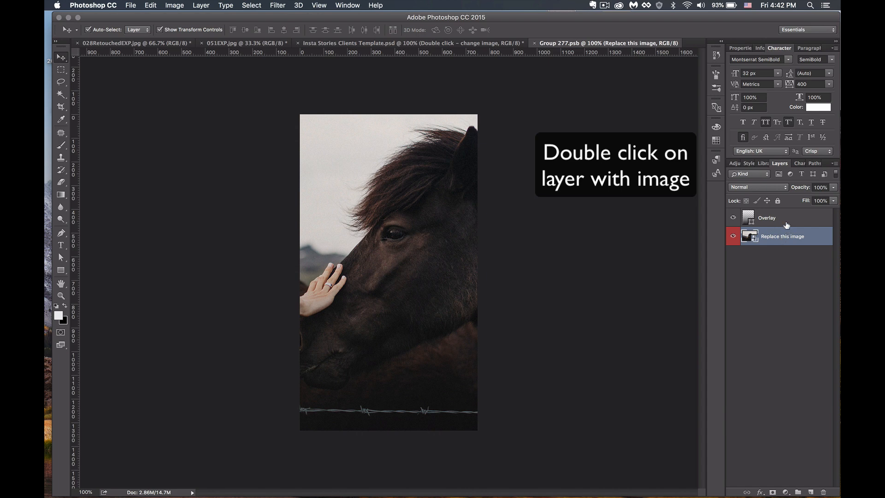
pyautogui.click(733, 218)
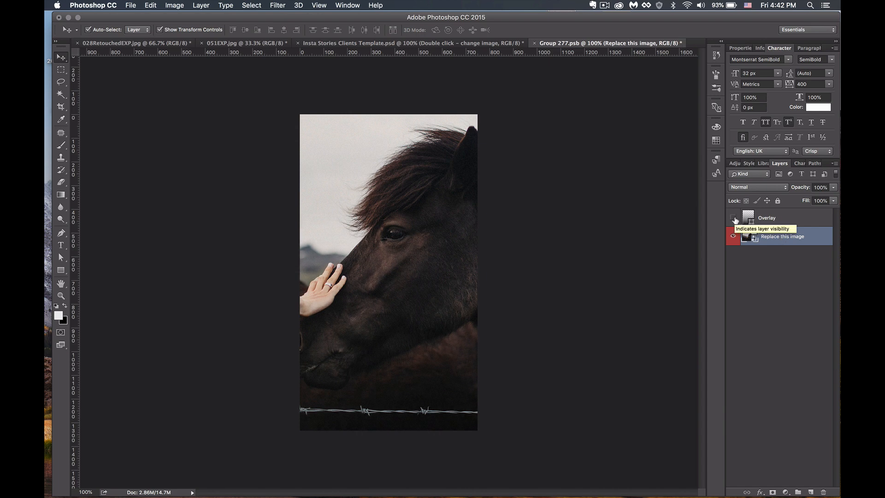
pyautogui.click(734, 218)
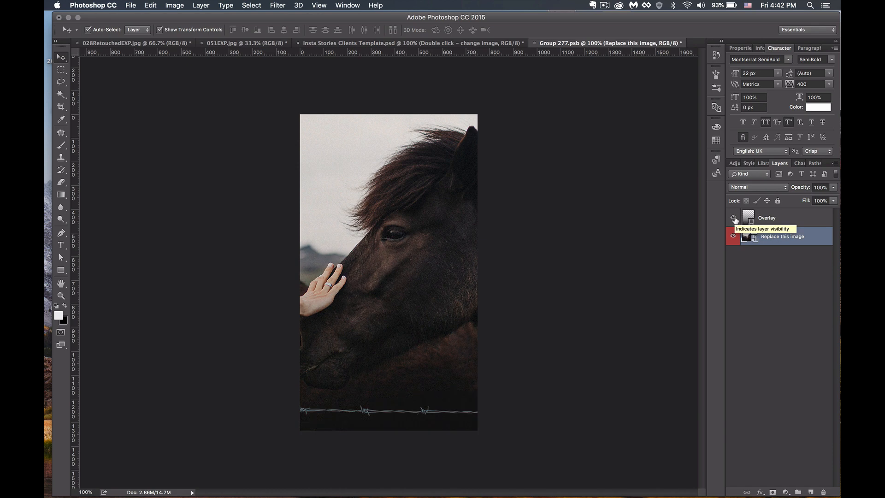
# - Select the Overlay layer in Group 277.psb and bring up the 028RetouchedEXP.jpg portrait
pyautogui.click(475, 44)
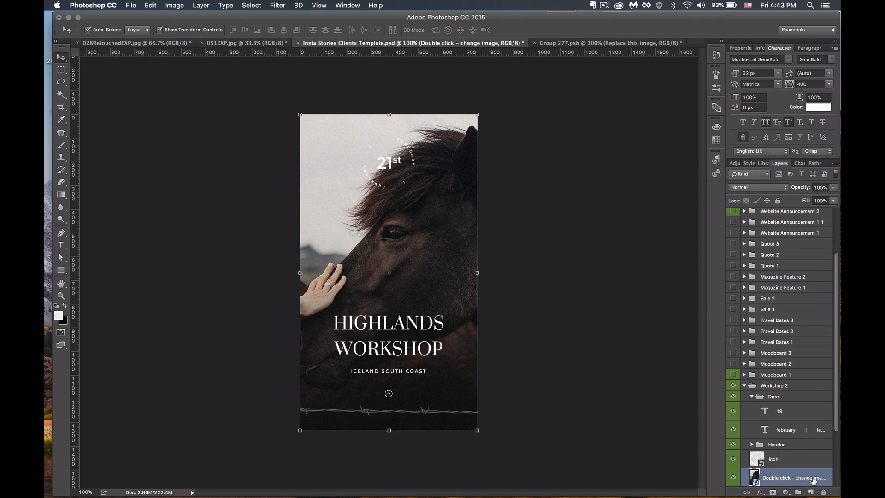
pyautogui.click(606, 45)
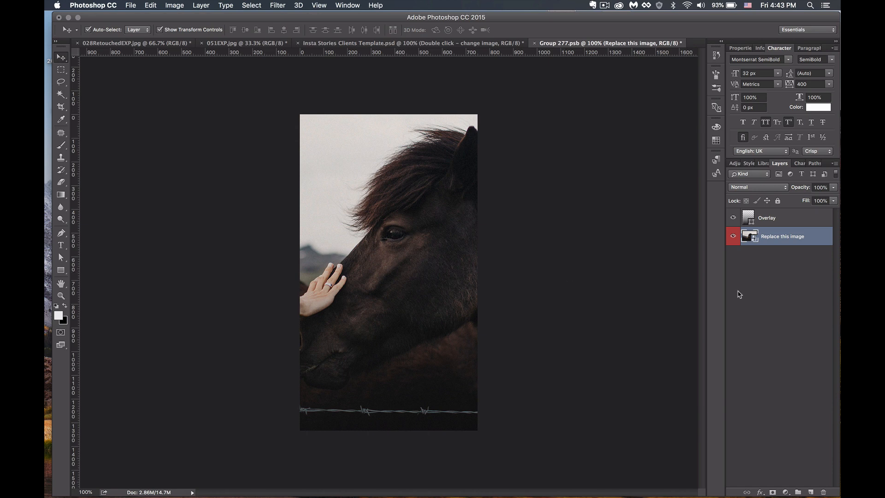
pyautogui.click(428, 236)
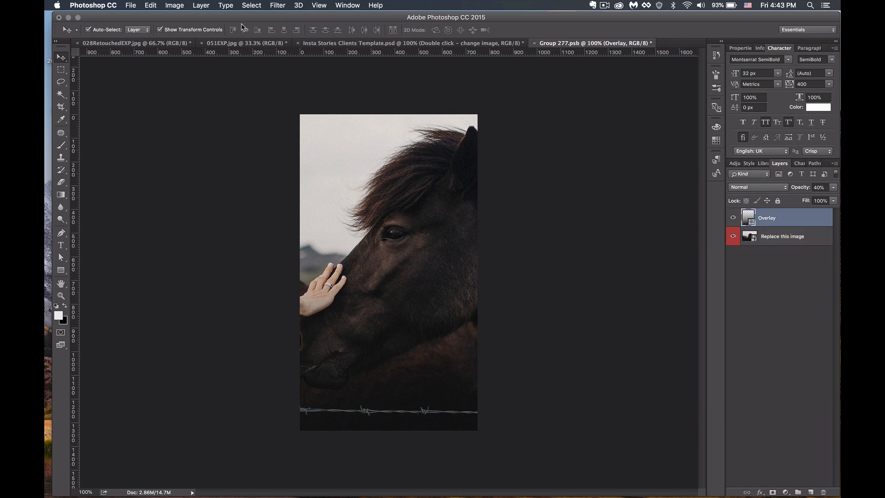
pyautogui.click(121, 44)
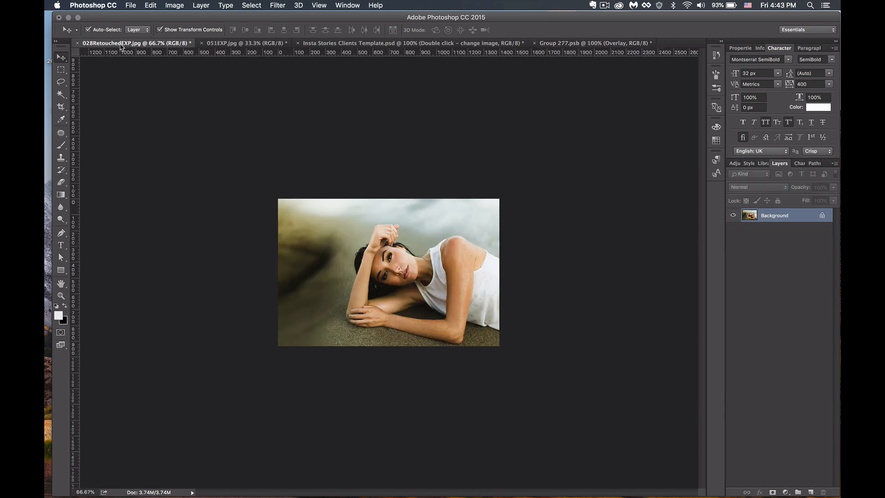
# - Drag the 051EXP.jpg couple photo into Group 277.psb and shift it down-left to frame the faces
pyautogui.click(220, 43)
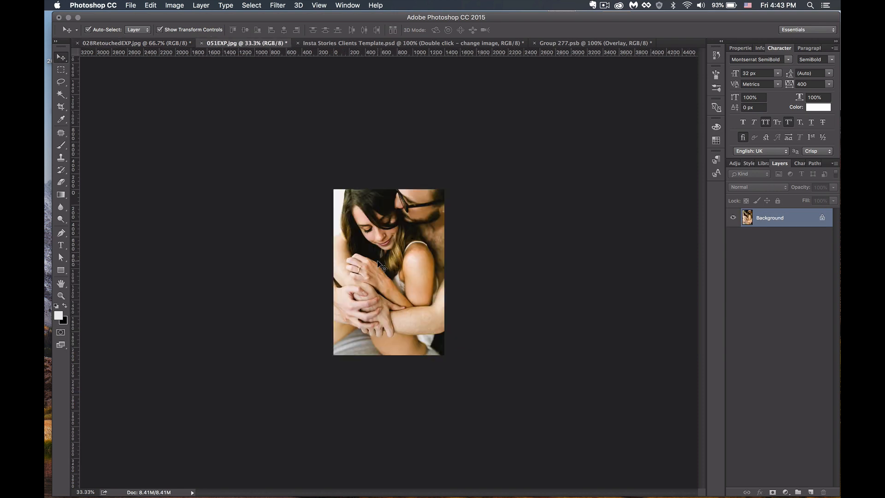
pyautogui.click(565, 46)
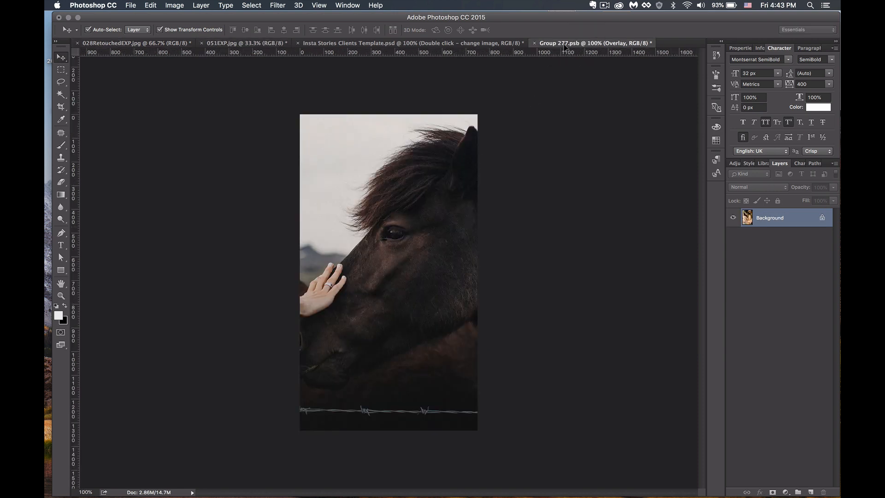
pyautogui.moveTo(565, 47); pyautogui.dragTo(395, 241)
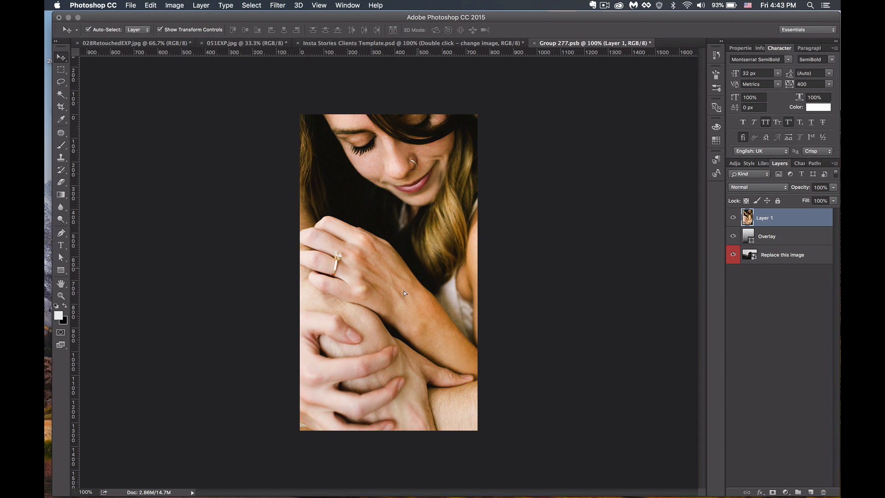
pyautogui.moveTo(404, 290); pyautogui.dragTo(387, 326)
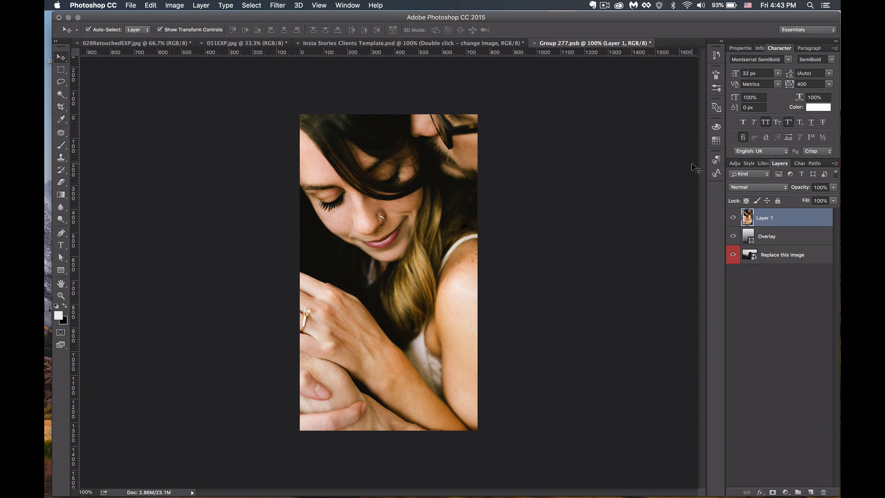
# - Place Layer 1 beneath the Overlay layer and save Group 277.psb
pyautogui.moveTo(788, 216); pyautogui.dragTo(790, 242)
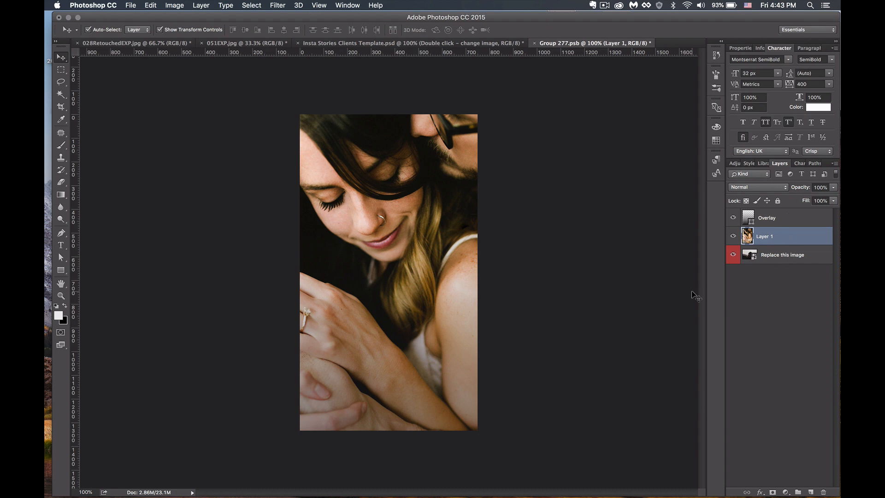
pyautogui.press('super+s')
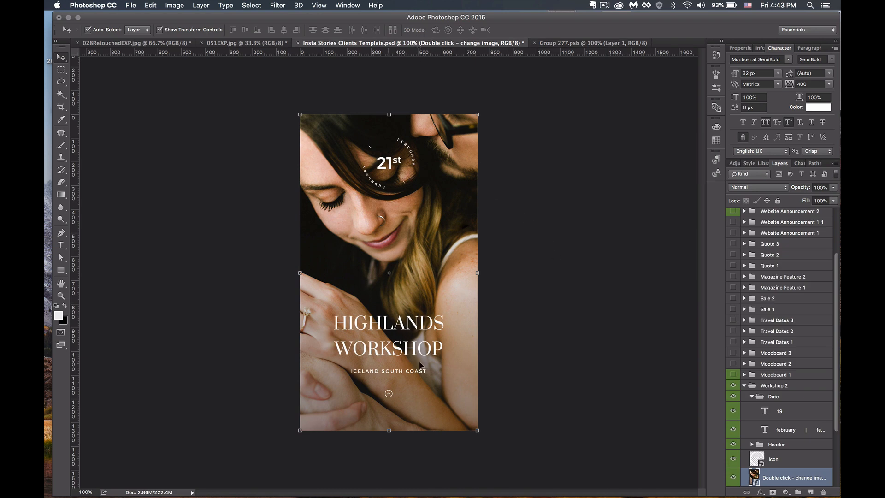
pyautogui.click(582, 44)
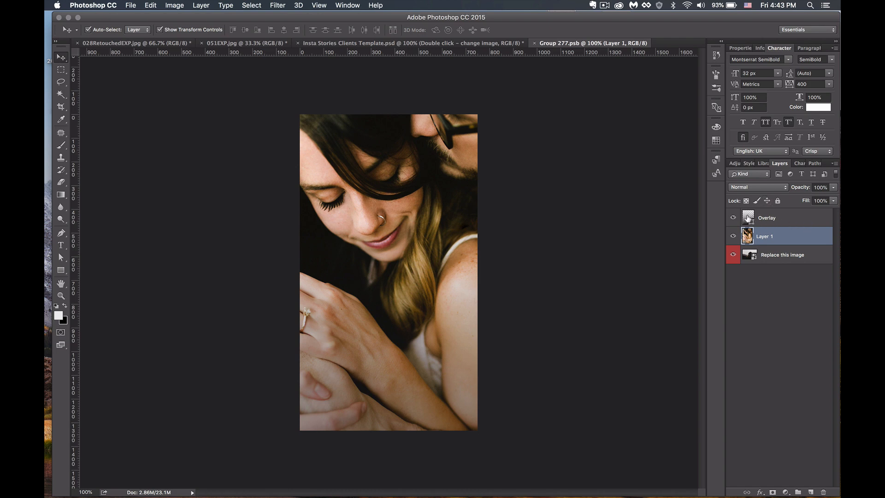
# - In the Overlay gradient's editor, try a dark muted red on the solid dark stop
pyautogui.doubleClick(748, 217)
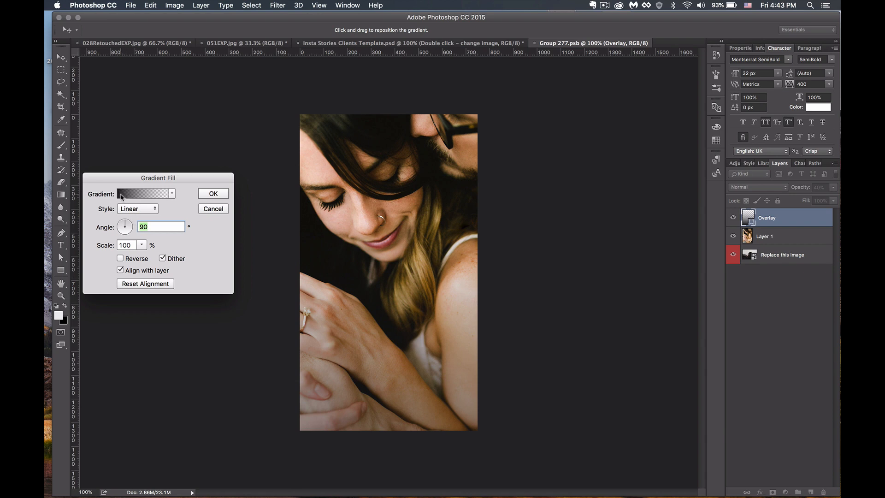
pyautogui.click(123, 197)
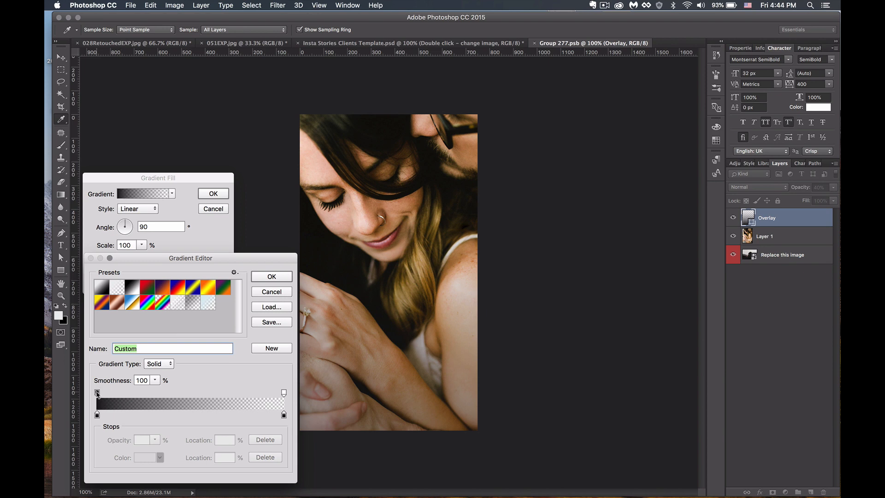
pyautogui.click(97, 415)
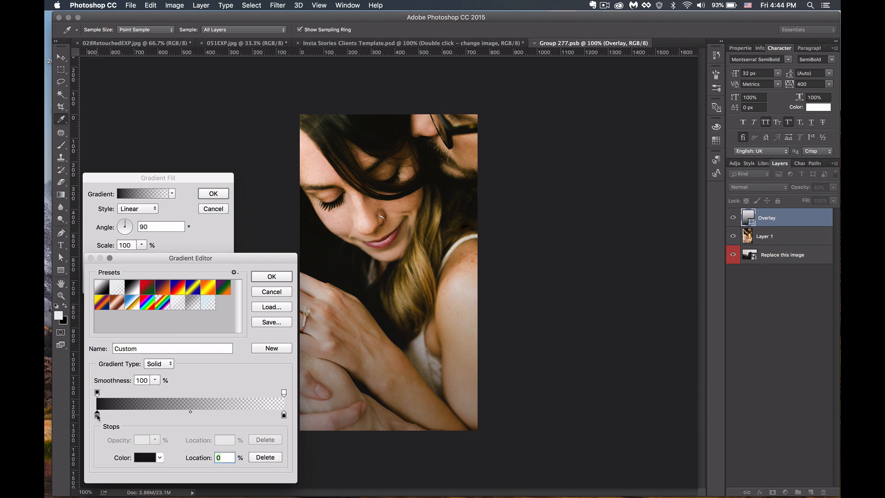
pyautogui.click(143, 458)
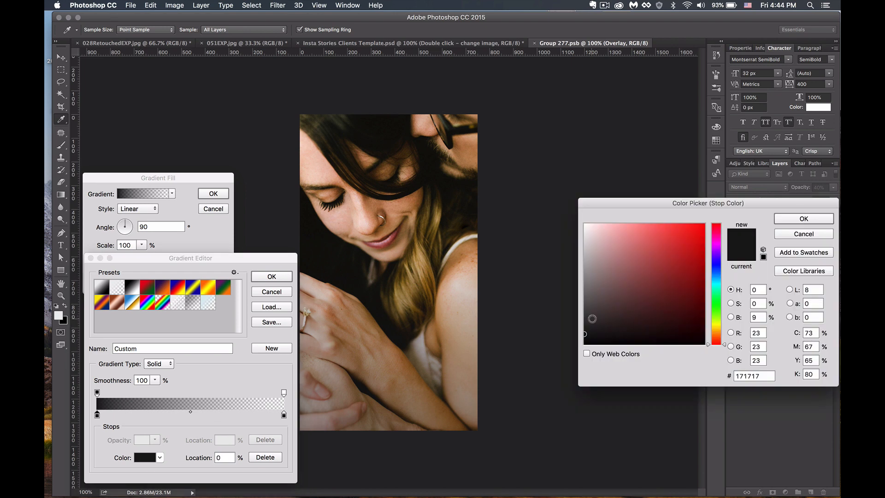
pyautogui.moveTo(619, 310)
pyautogui.mouseDown()
pyautogui.moveTo(692, 225)
pyautogui.moveTo(698, 326)
pyautogui.moveTo(718, 325)
pyautogui.moveTo(718, 269)
pyautogui.moveTo(685, 262)
pyautogui.moveTo(697, 232)
pyautogui.mouseUp()
pyautogui.click(625, 314)
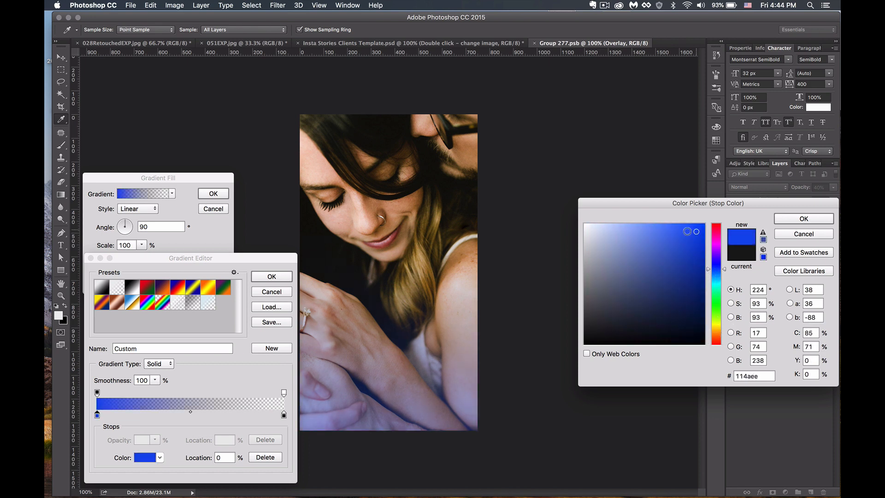
# - Sample near-black 121309 from the woman's dark hair for the stop and apply the gradient
pyautogui.click(375, 212)
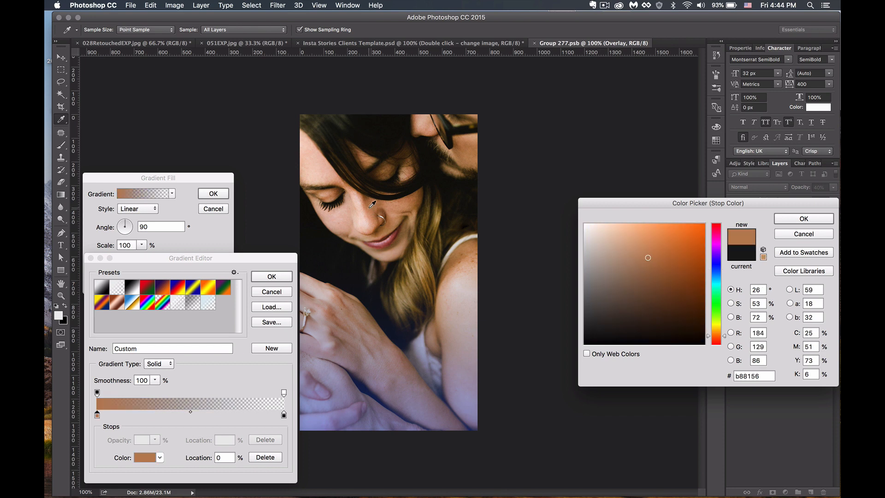
pyautogui.click(320, 165)
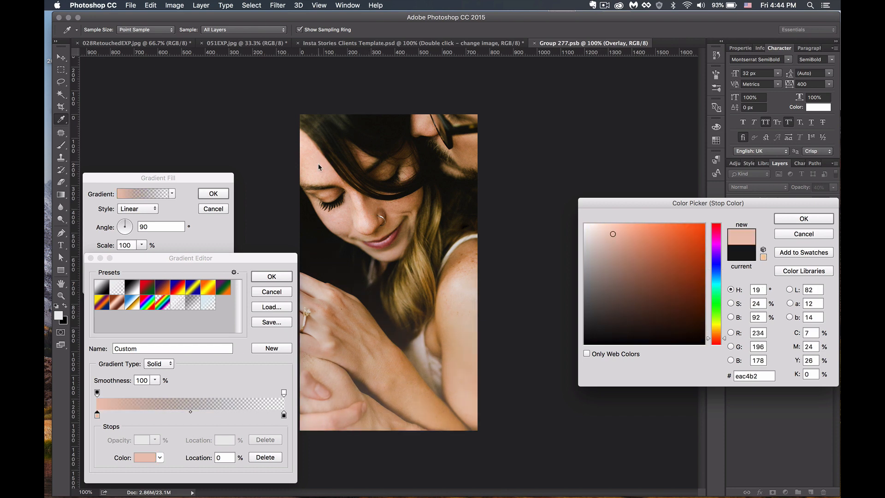
pyautogui.click(426, 260)
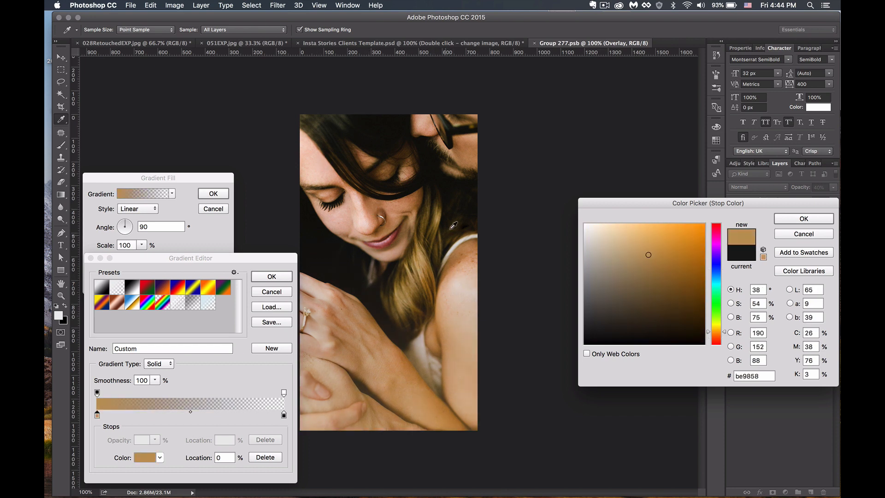
pyautogui.click(459, 191)
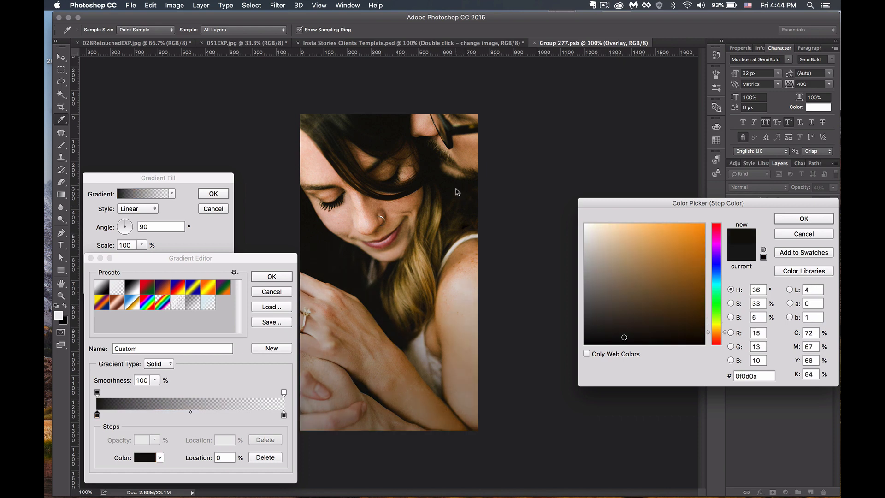
pyautogui.click(466, 183)
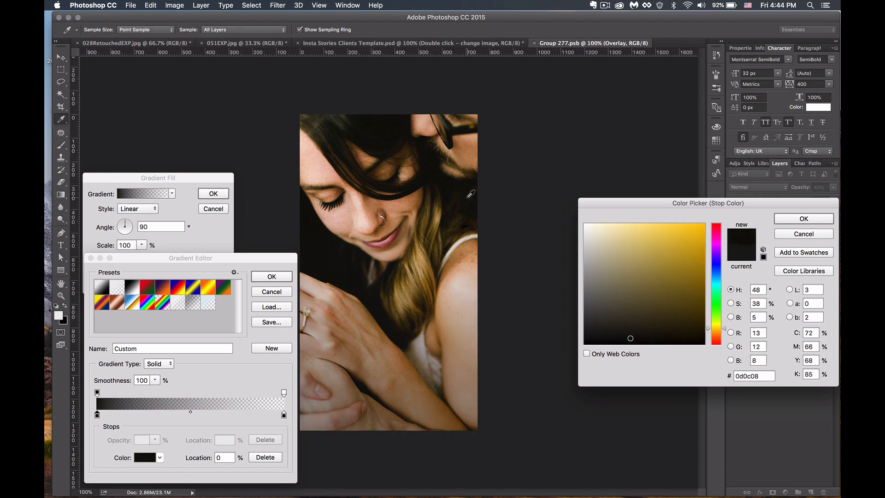
pyautogui.click(468, 199)
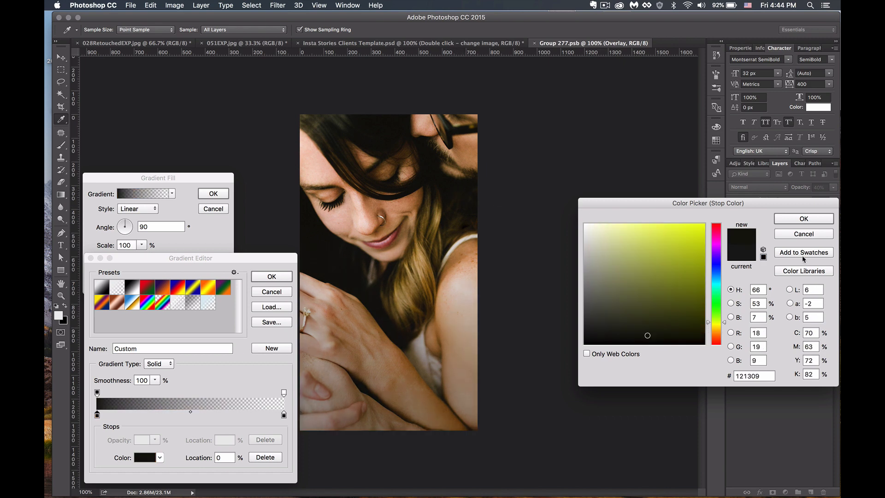
pyautogui.click(453, 191)
pyautogui.click(799, 219)
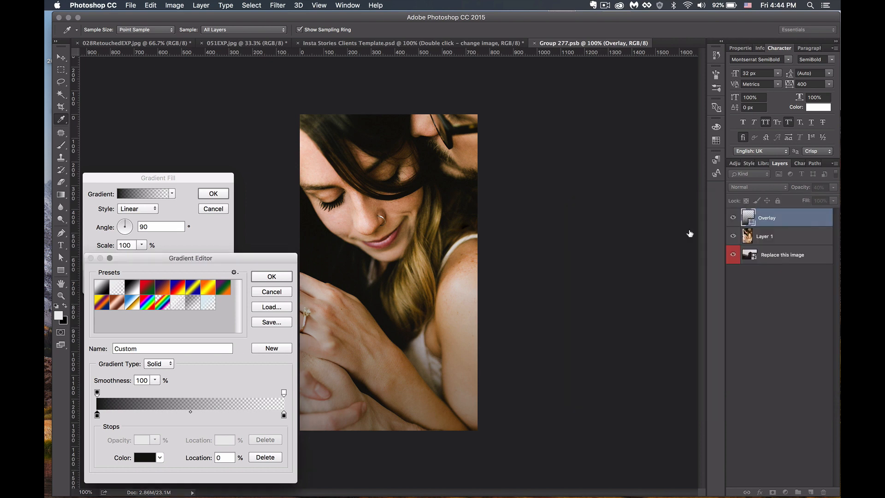
pyautogui.click(271, 277)
pyautogui.click(214, 194)
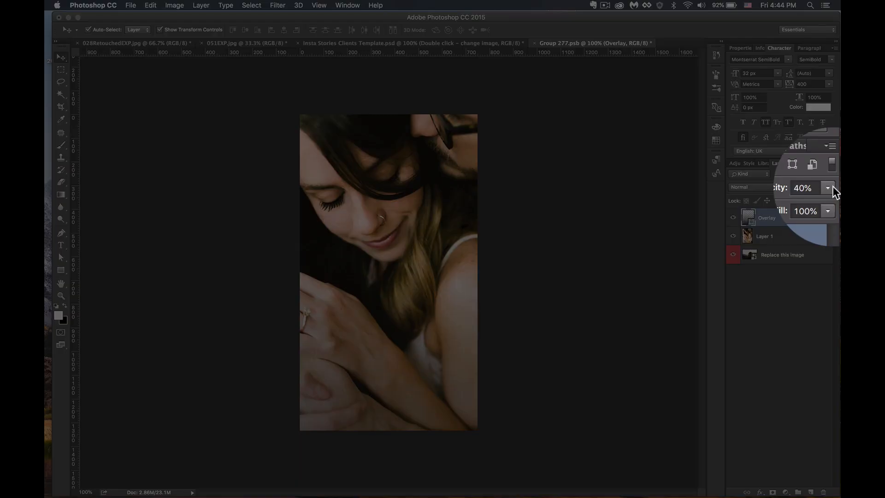
# - Raise the Overlay layer opacity to 68%, then save and close Group 277.psb
pyautogui.click(828, 188)
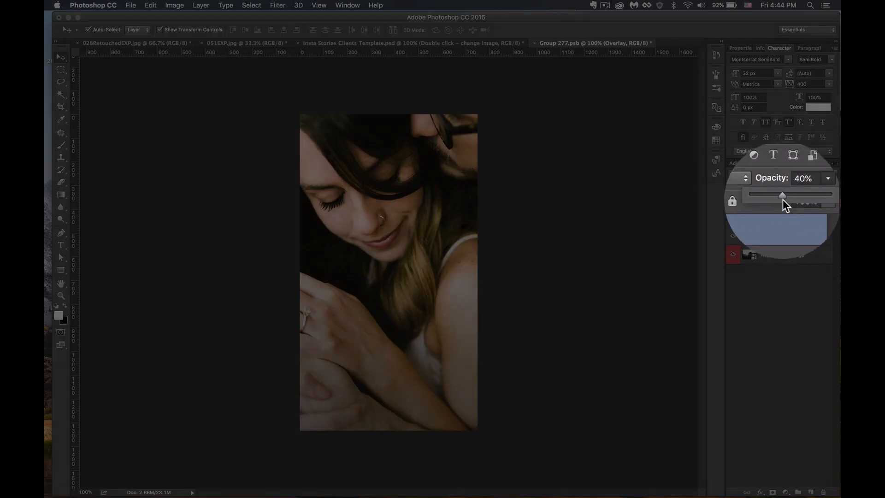
pyautogui.moveTo(783, 200); pyautogui.dragTo(823, 202)
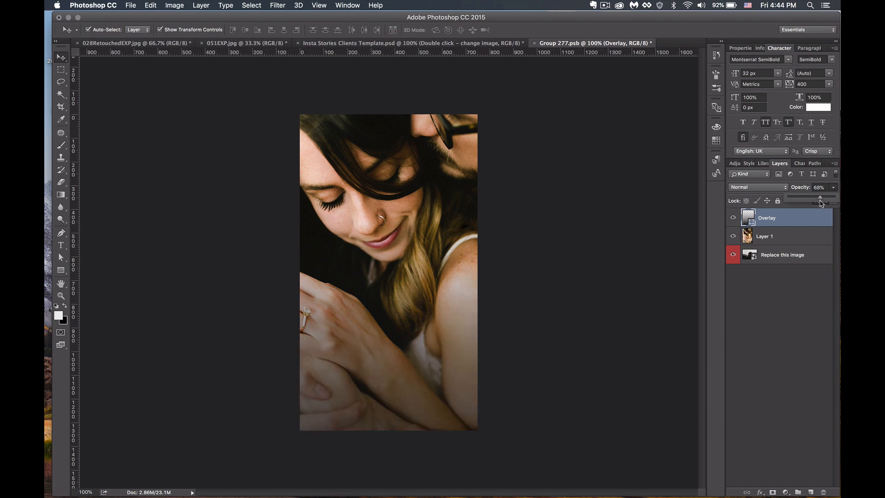
pyautogui.click(778, 328)
pyautogui.press('super+s')
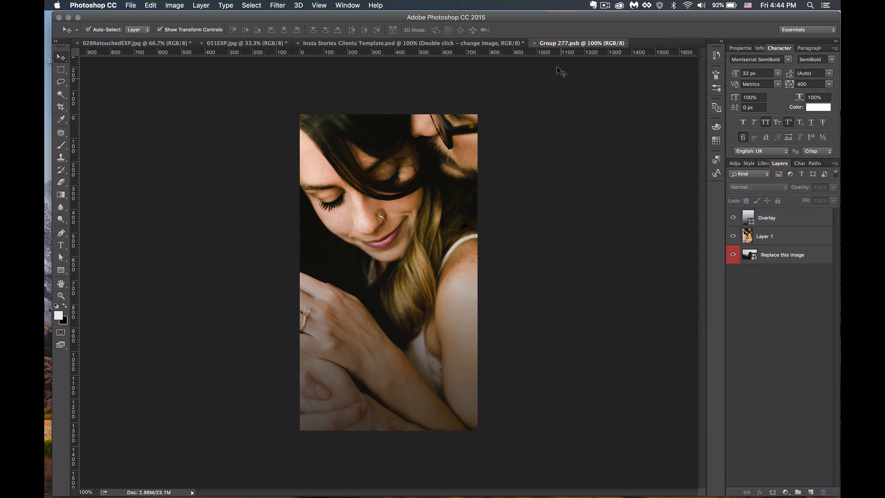
pyautogui.click(534, 44)
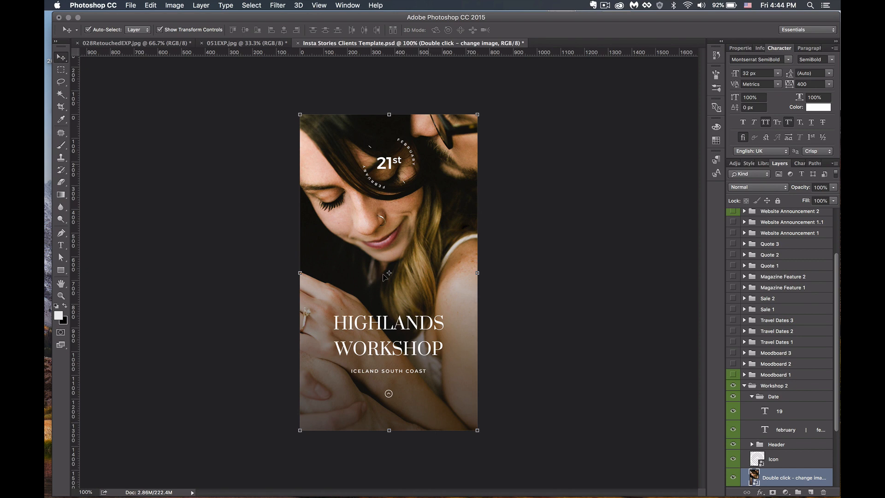
# - Compare the story with and without the new darkening, then select the Icon layer
pyautogui.press('super+z')
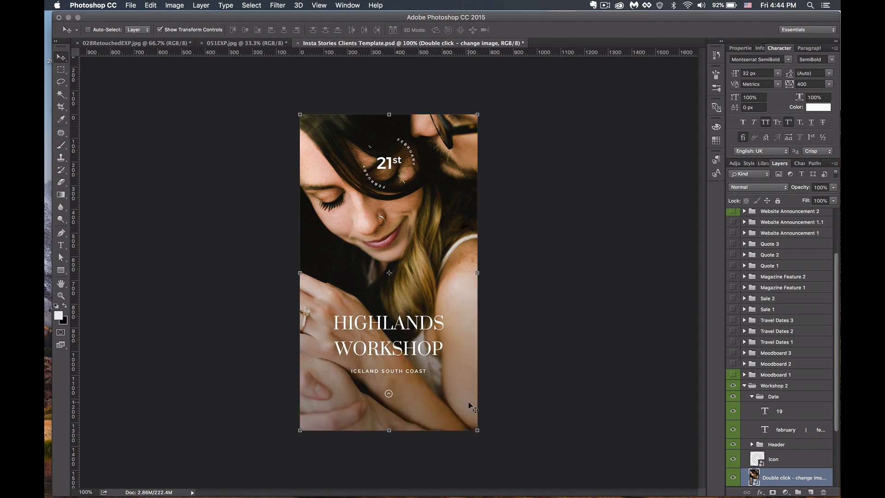
pyautogui.press('super+z')
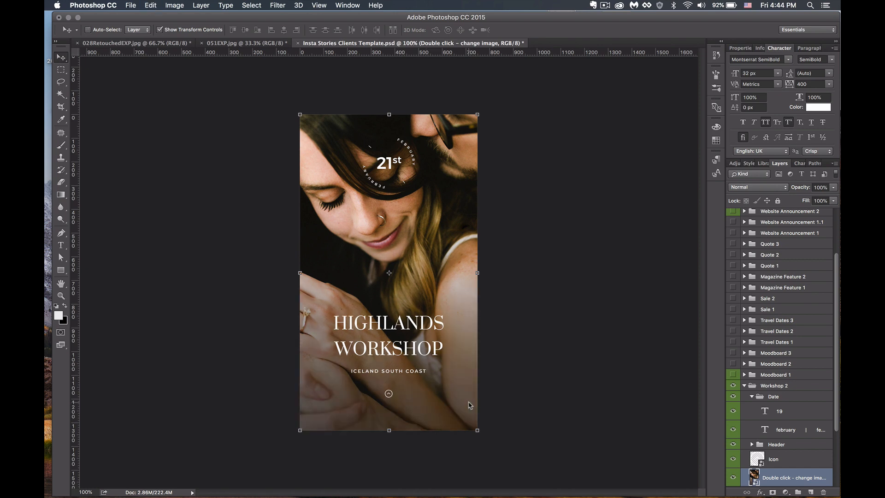
pyautogui.keyDown('super'); pyautogui.click(557, 356); pyautogui.keyUp('super')
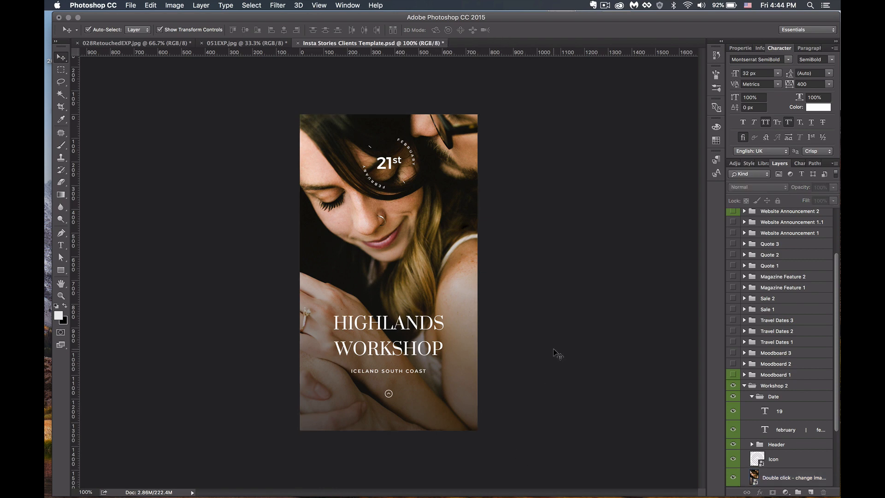
pyautogui.click(389, 395)
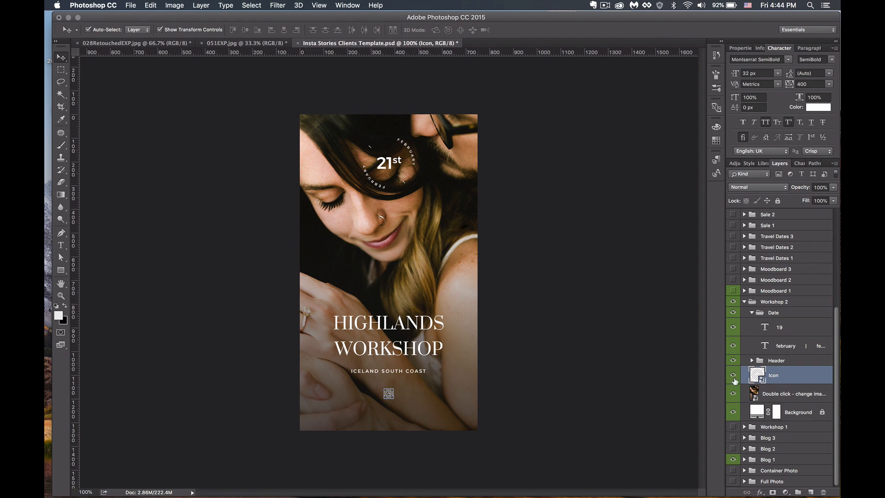
pyautogui.click(561, 410)
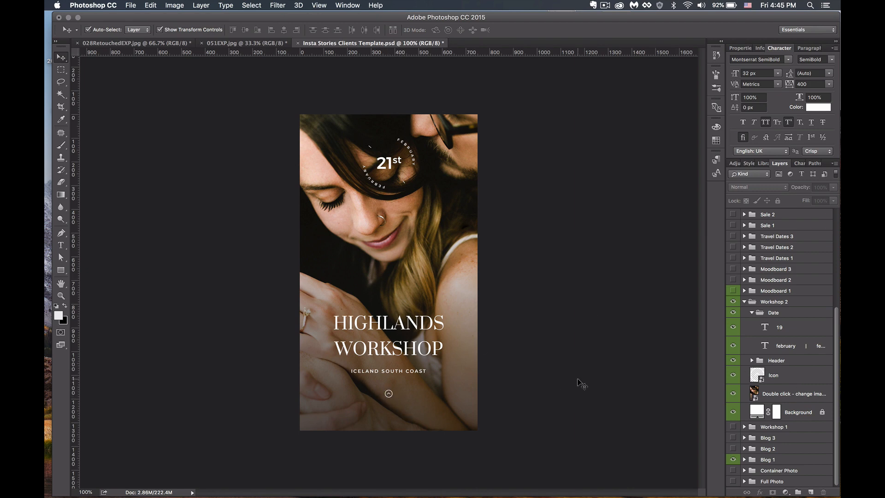
pyautogui.click(809, 378)
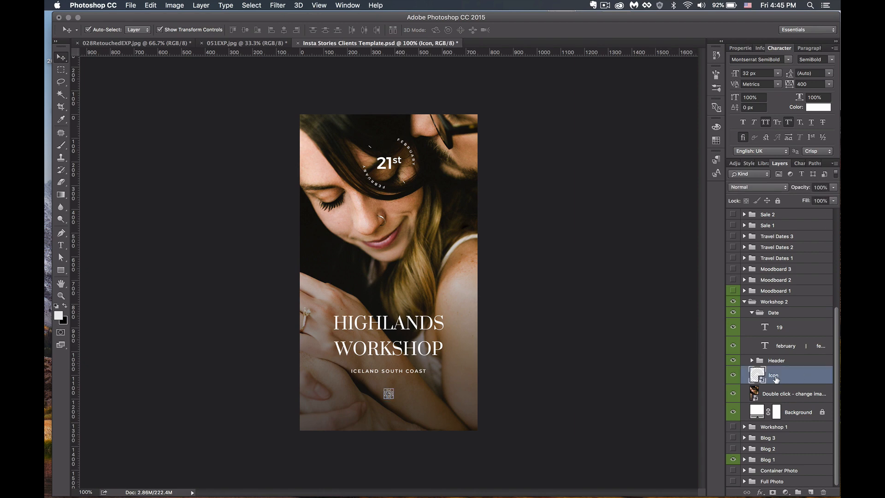
pyautogui.doubleClick(808, 377)
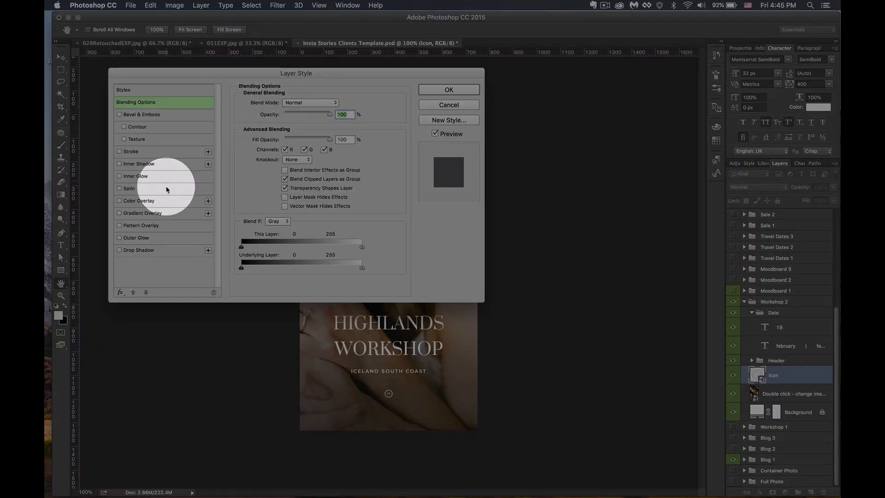
pyautogui.click(165, 203)
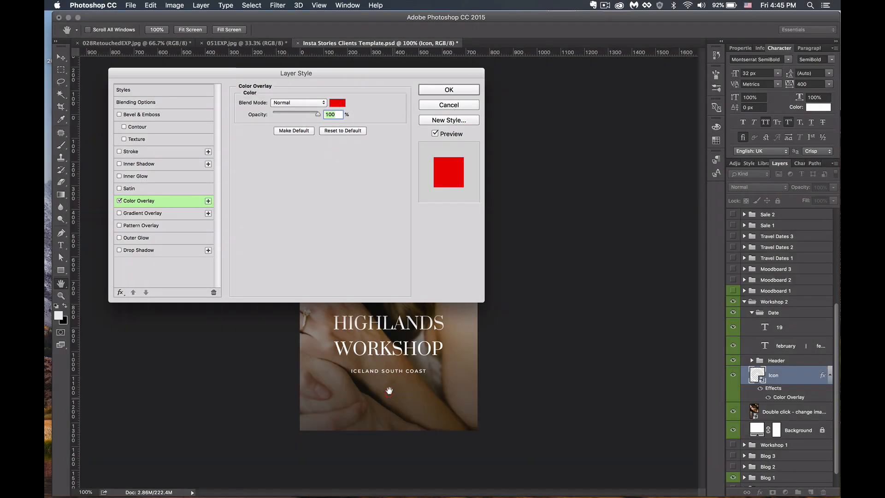
pyautogui.click(338, 102)
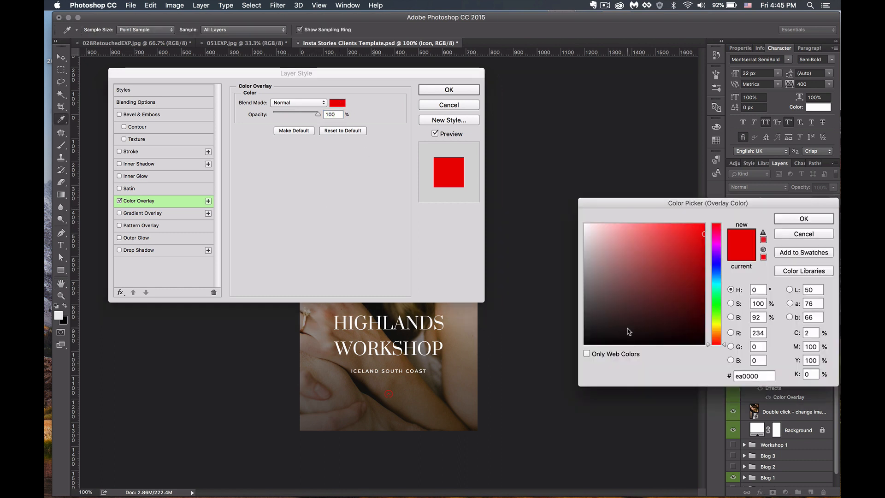
pyautogui.click(651, 306)
pyautogui.moveTo(625, 328); pyautogui.dragTo(584, 340)
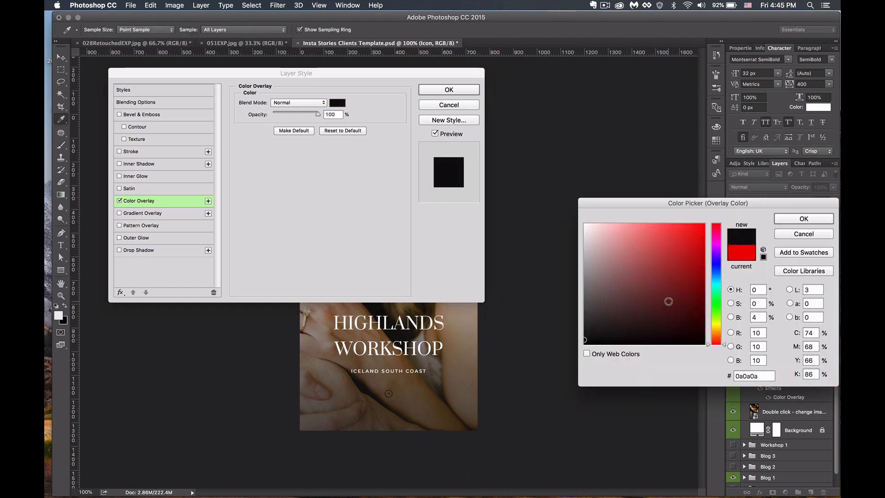
pyautogui.moveTo(668, 301)
pyautogui.mouseDown()
pyautogui.moveTo(593, 267)
pyautogui.moveTo(576, 295)
pyautogui.mouseUp()
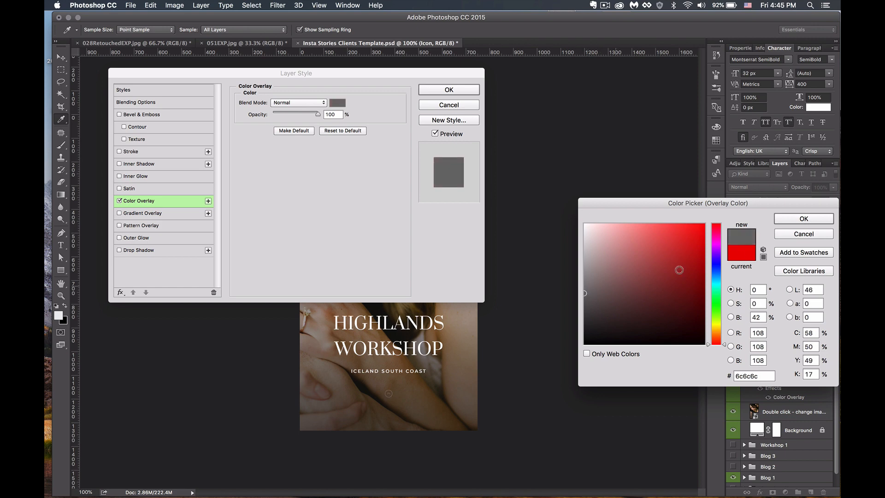
pyautogui.click(800, 235)
pyautogui.click(454, 108)
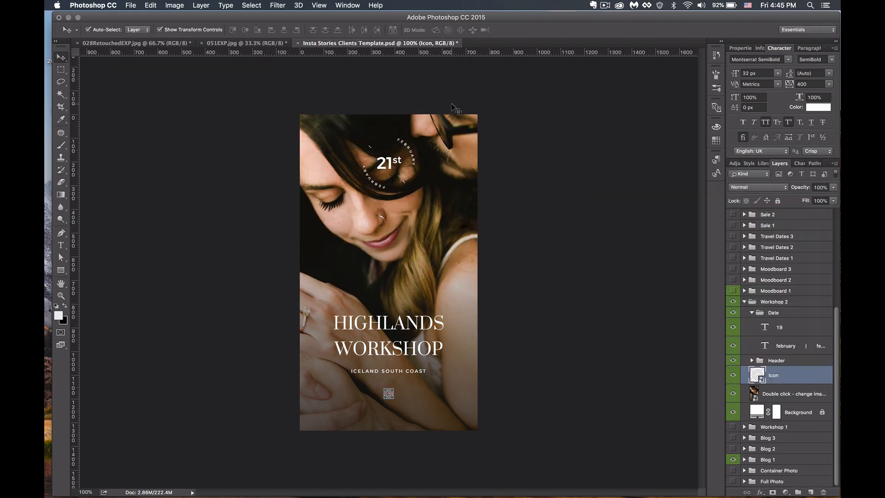
# - Collapse the Workshop 2 group and turn on the Moodboard 1 group's visibility
pyautogui.click(558, 165)
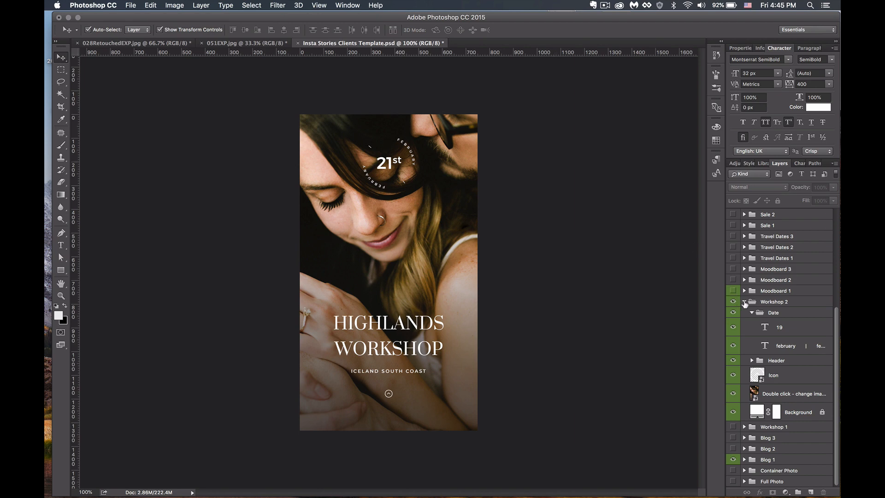
pyautogui.click(744, 302)
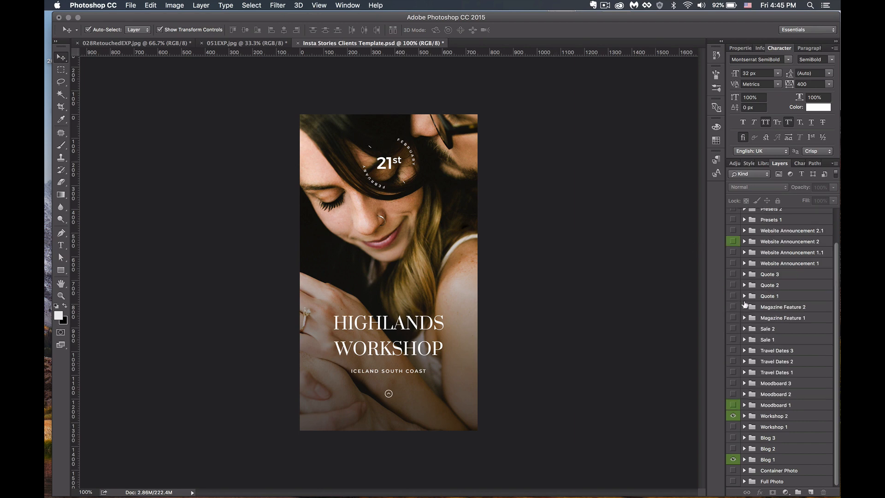
pyautogui.click(734, 405)
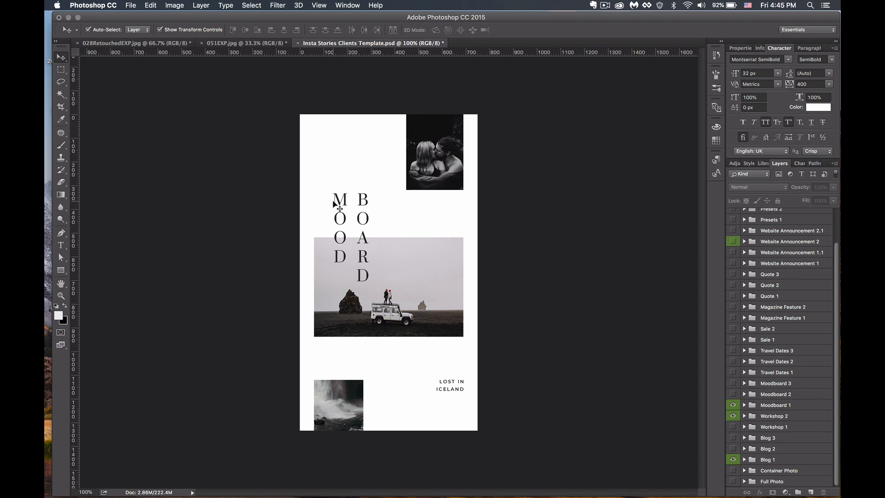
# - Replace MOOD and BOARD in the vertical title with a first and last name
pyautogui.press('t')
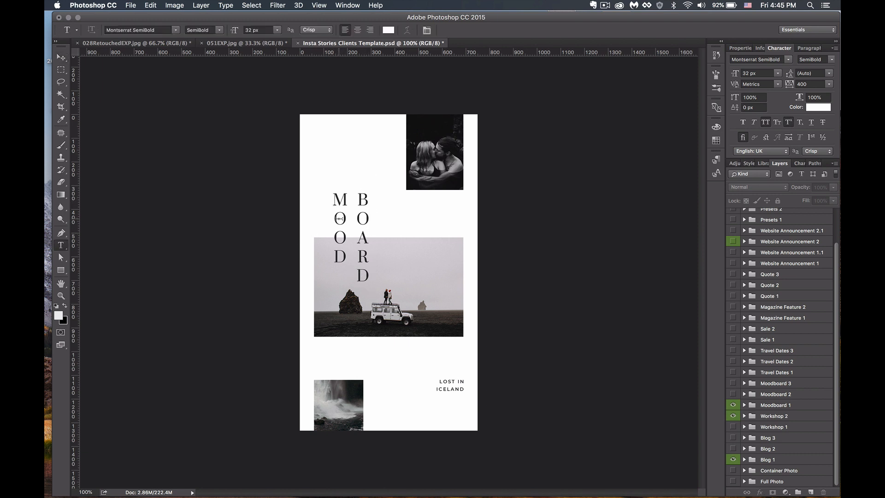
pyautogui.click(339, 198)
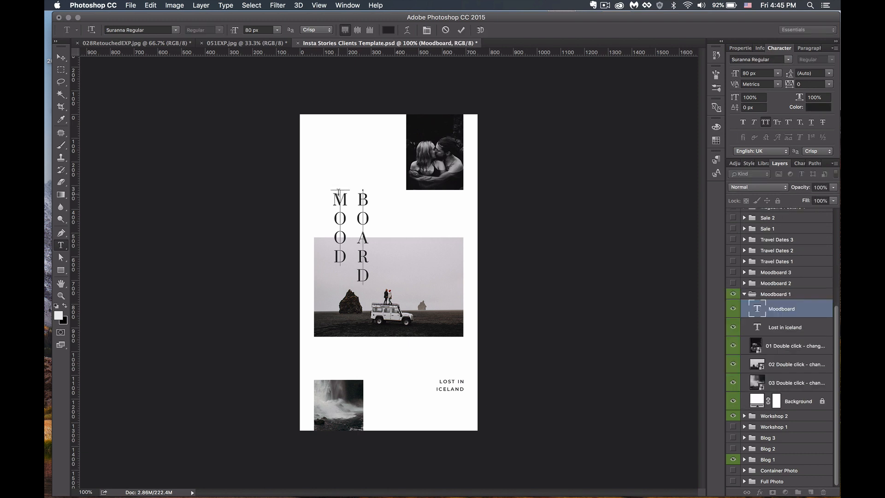
pyautogui.moveTo(339, 192); pyautogui.dragTo(337, 266)
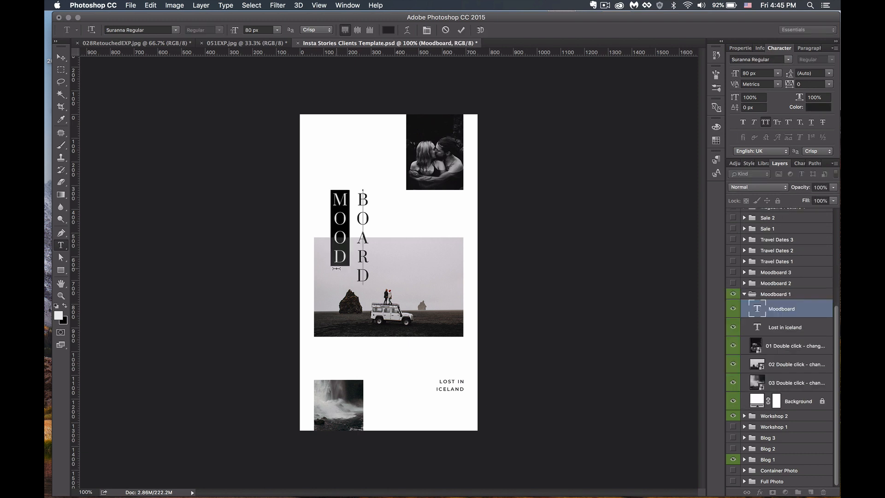
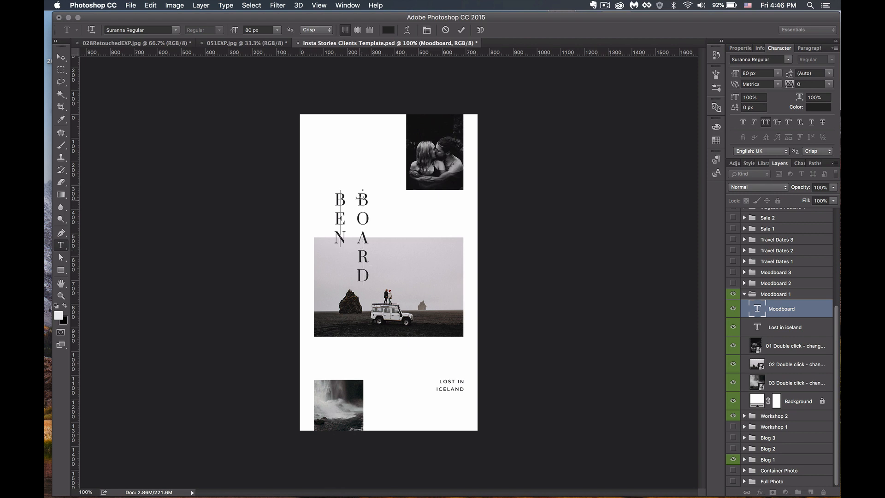
pyautogui.moveTo(363, 190); pyautogui.dragTo(359, 281)
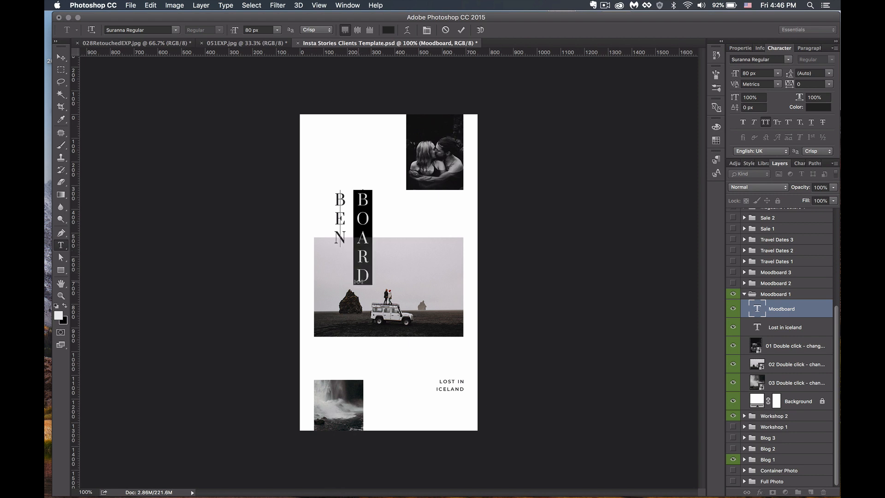
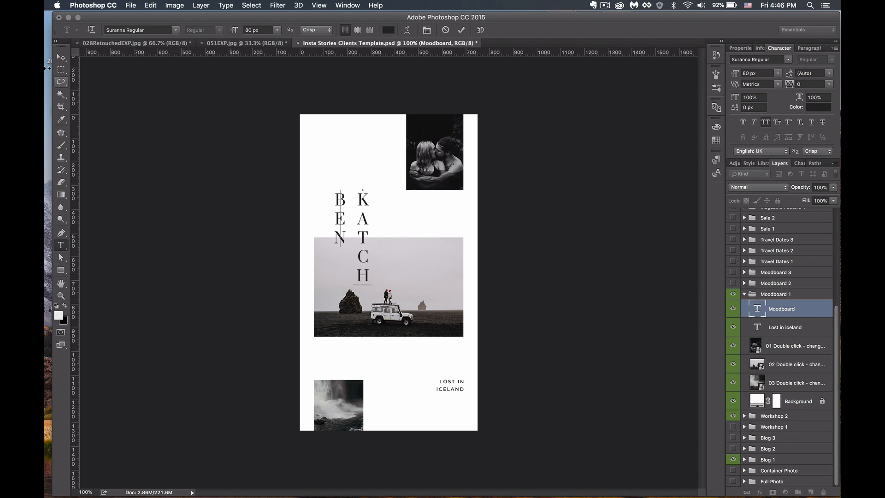
pyautogui.click(61, 56)
pyautogui.click(635, 211)
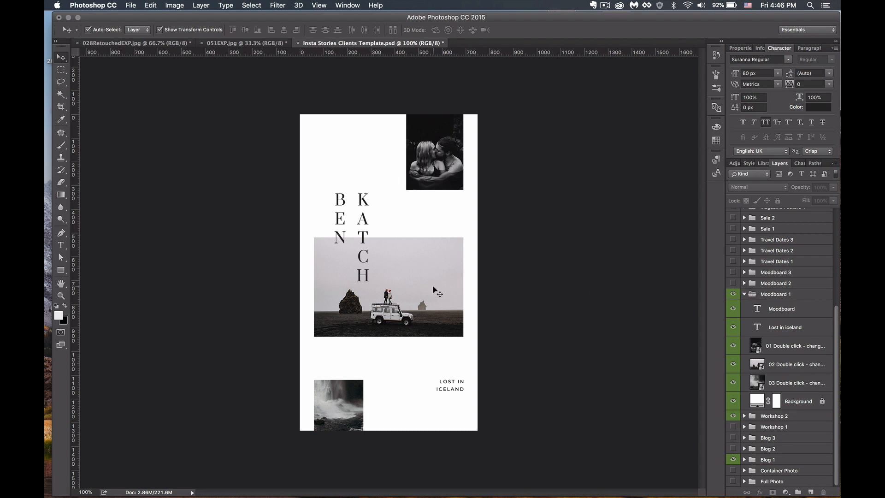
pyautogui.click(442, 296)
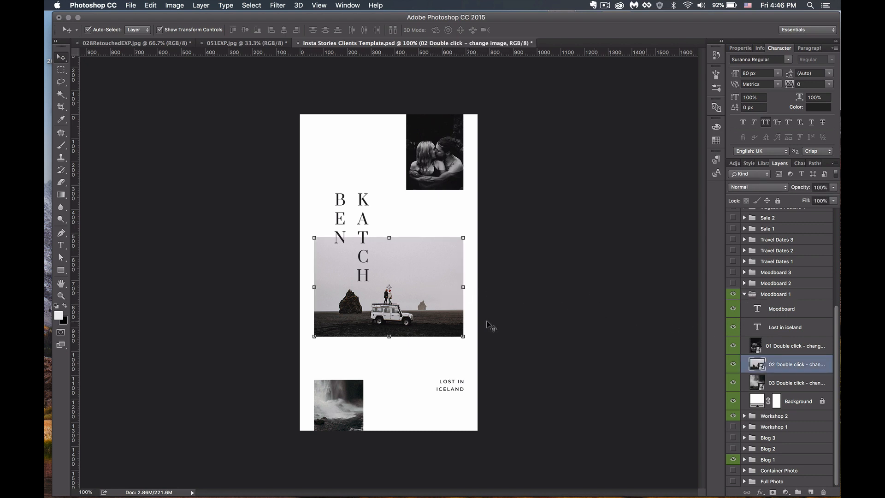
pyautogui.moveTo(442, 296)
pyautogui.mouseDown()
pyautogui.moveTo(445, 270)
pyautogui.moveTo(433, 271)
pyautogui.moveTo(438, 313)
pyautogui.moveTo(441, 279)
pyautogui.mouseUp()
pyautogui.press('super+z')
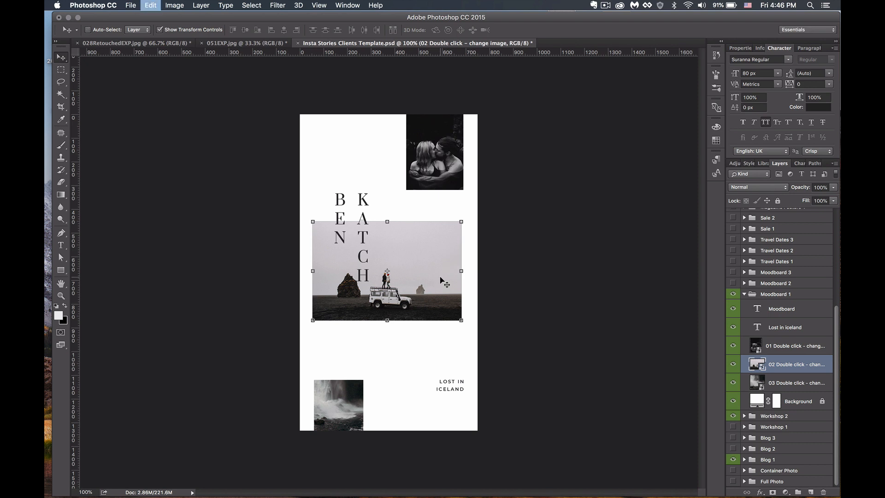
pyautogui.click(247, 245)
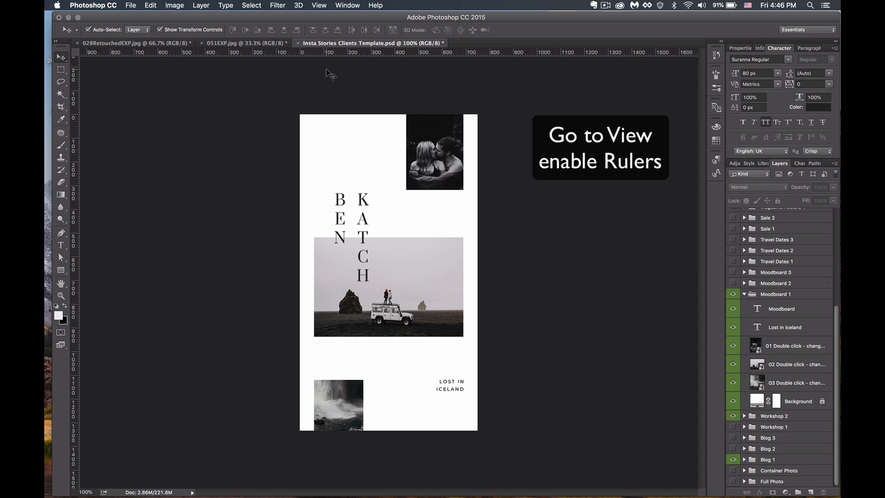
# - Show guides, add a vertical guide at 63.3 px, and align the name title to it
pyautogui.press('super+semicolon')
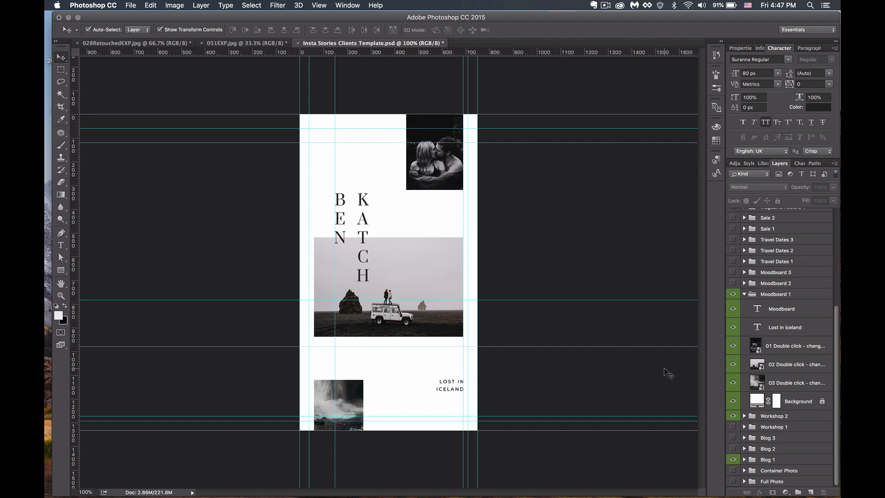
pyautogui.click(362, 198)
pyautogui.moveTo(362, 198); pyautogui.dragTo(360, 172)
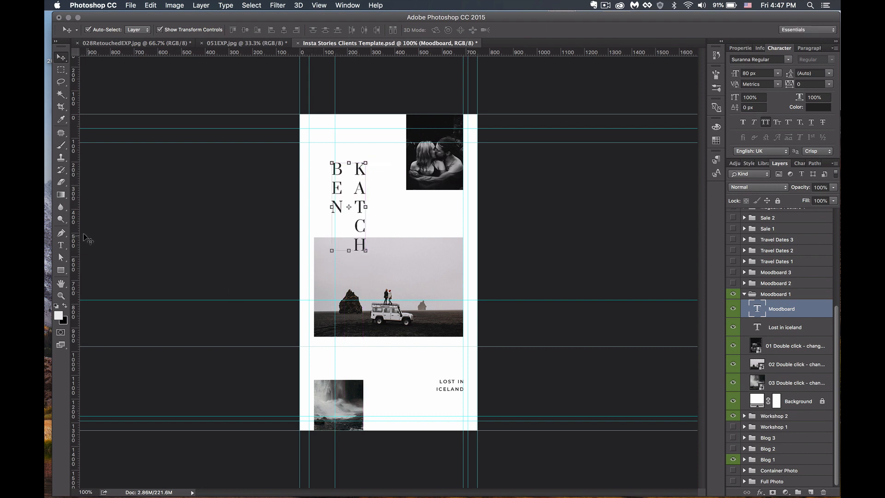
pyautogui.moveTo(76, 234); pyautogui.dragTo(313, 249)
pyautogui.moveTo(359, 187)
pyautogui.mouseDown()
pyautogui.moveTo(347, 181)
pyautogui.moveTo(343, 192)
pyautogui.mouseUp()
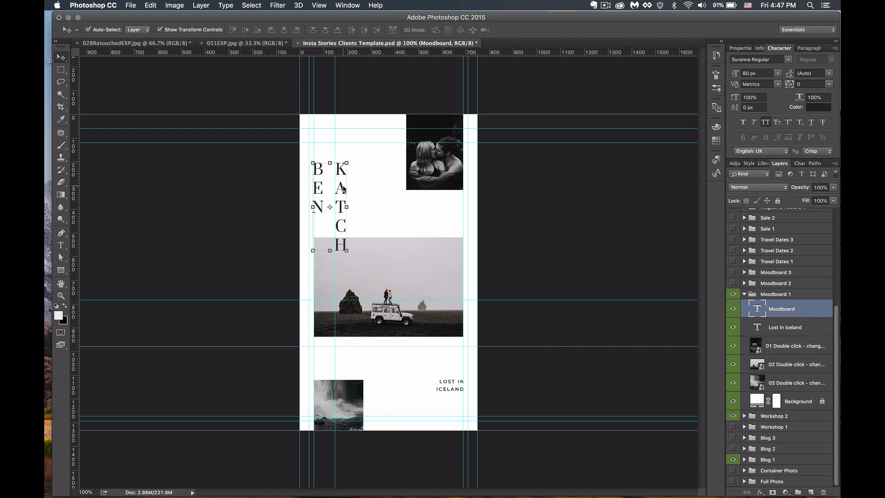
pyautogui.click(427, 222)
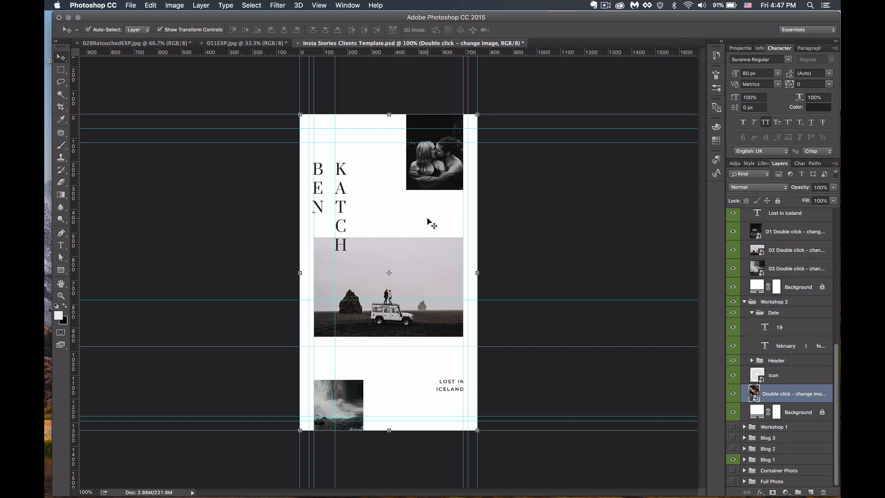
# - Hide the guides with Cmd+H and collapse the Moodboard 1 and Workshop 2 layer groups
pyautogui.press('super+h')
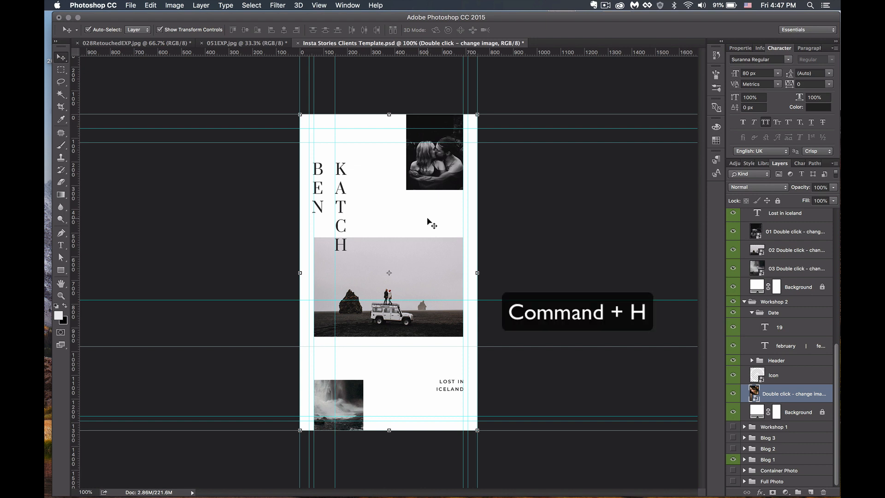
pyautogui.press('super+h')
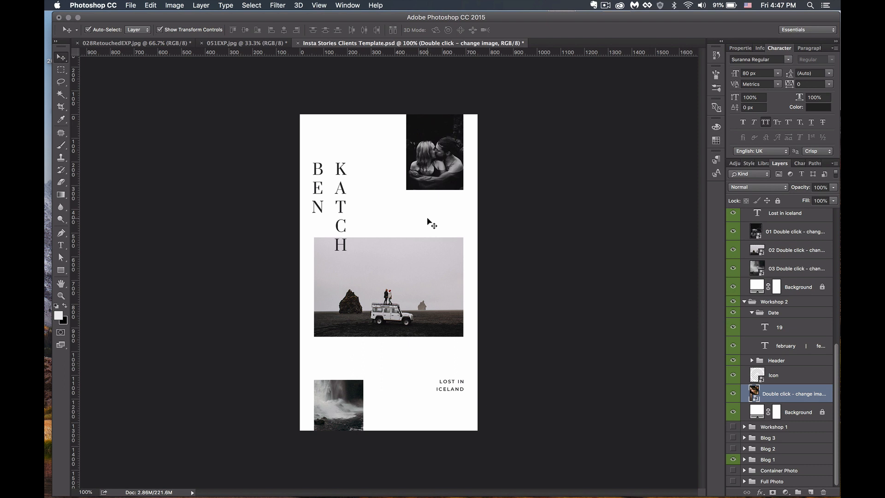
pyautogui.scroll(5, 754, 328)
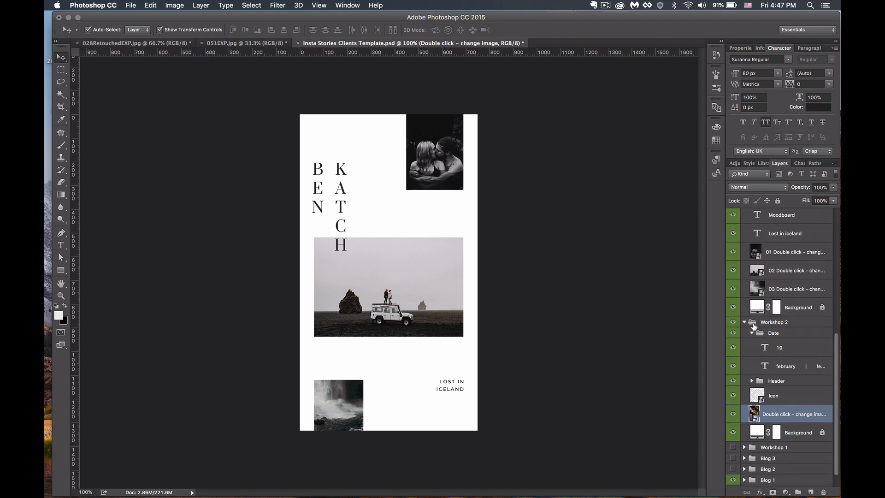
pyautogui.scroll(3, 755, 327)
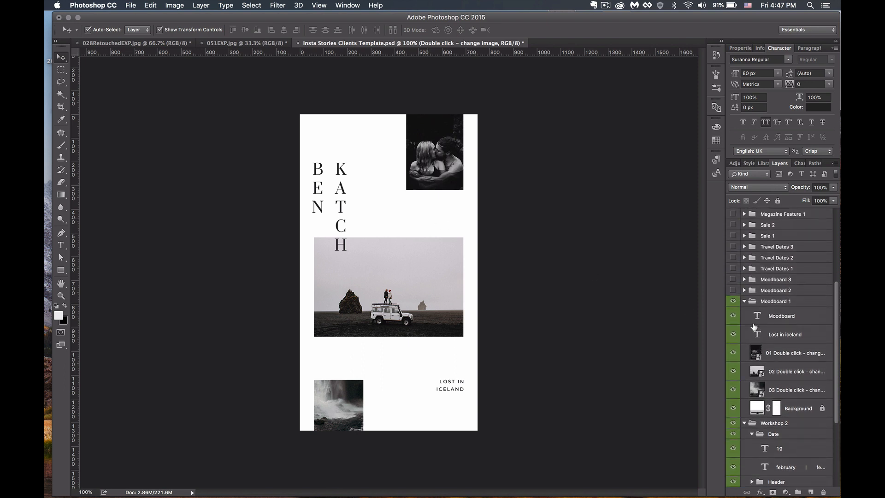
pyautogui.click(744, 301)
pyautogui.click(745, 314)
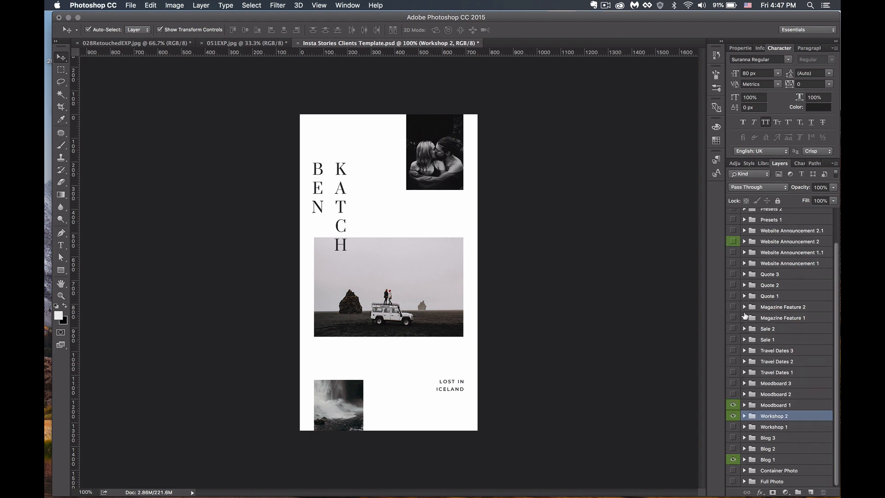
pyautogui.scroll(3, 745, 316)
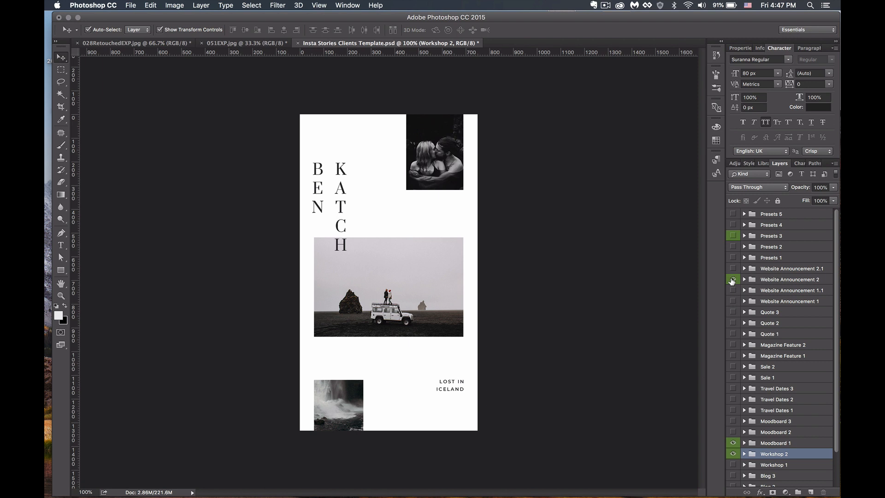
# - Compare Website Announcement 2, 1.1, 1 and 2.1, leaving Website Announcement 2 visible with its photo selected
pyautogui.click(733, 280)
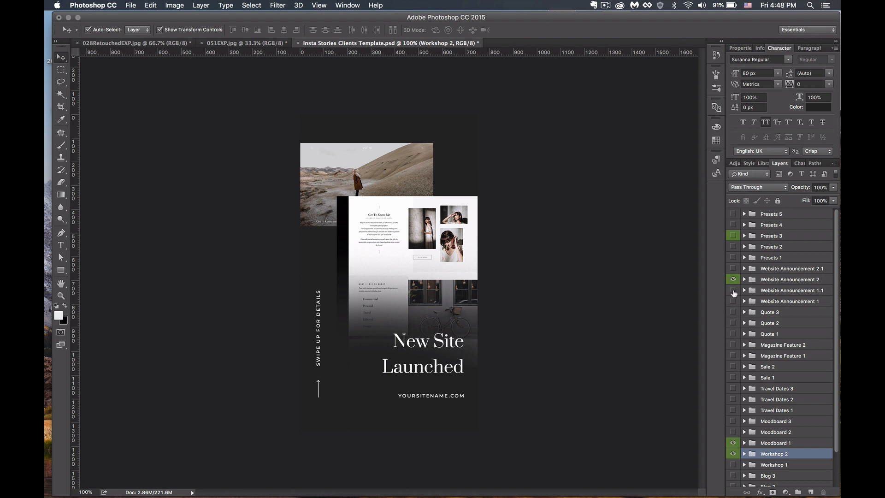
pyautogui.click(733, 280)
pyautogui.click(734, 291)
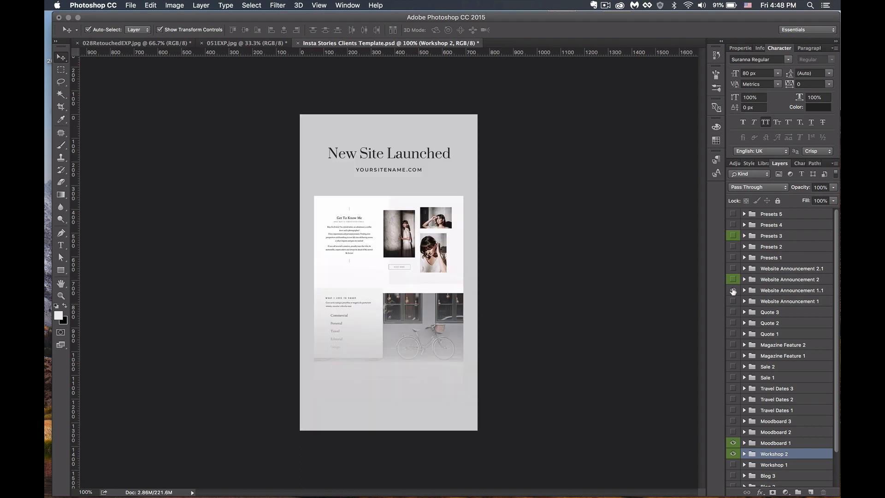
pyautogui.click(733, 290)
pyautogui.click(733, 302)
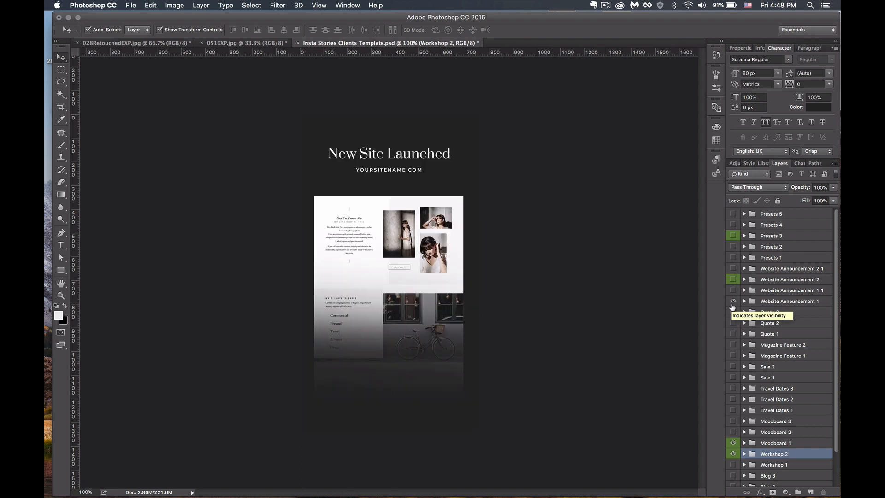
pyautogui.click(733, 269)
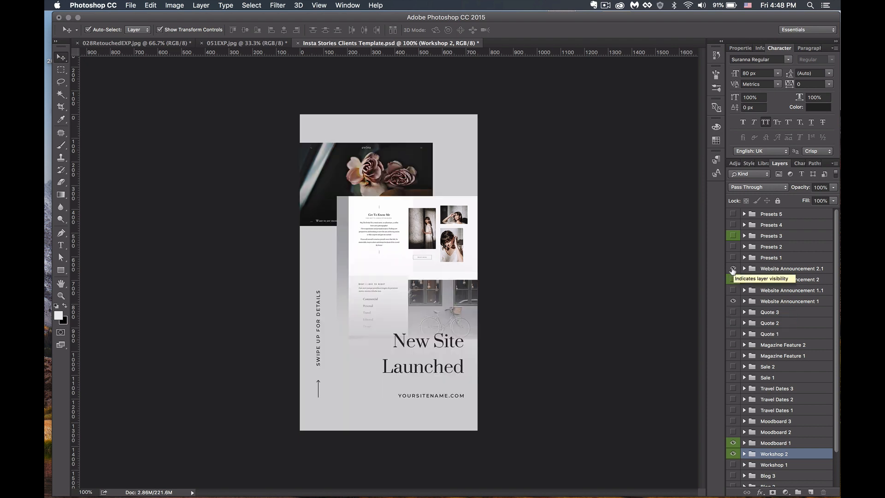
pyautogui.click(733, 269)
pyautogui.click(733, 280)
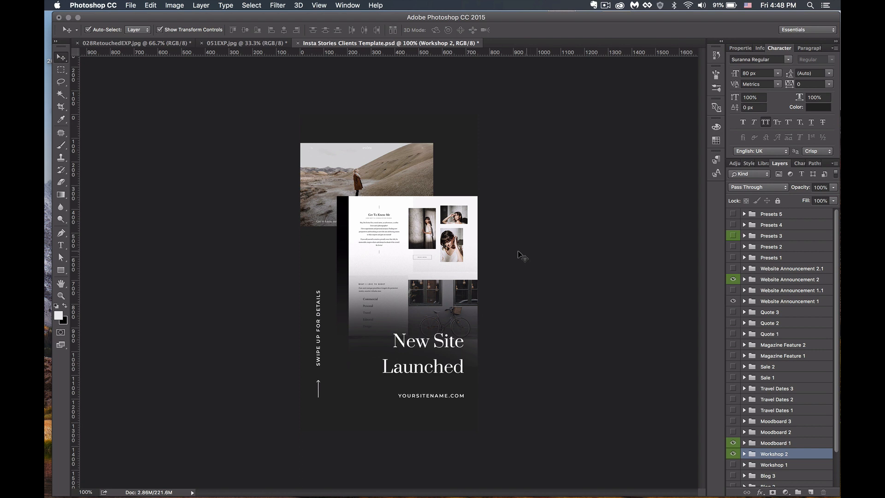
pyautogui.click(397, 230)
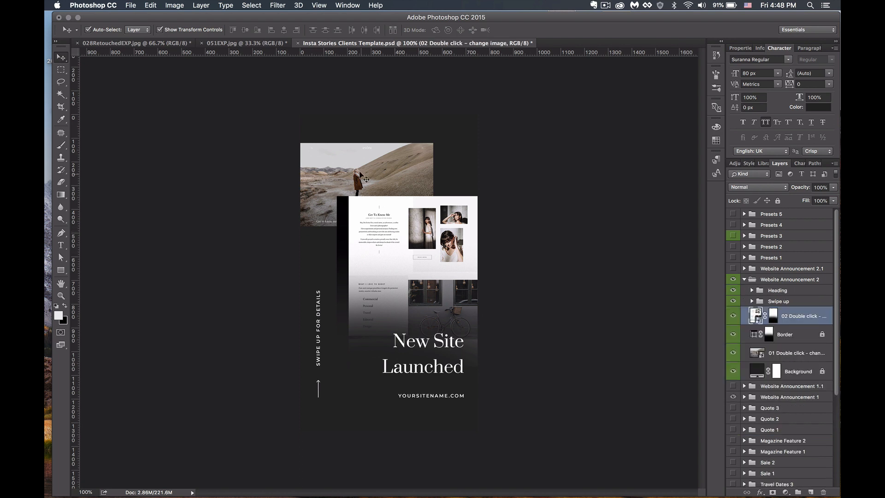
pyautogui.click(355, 166)
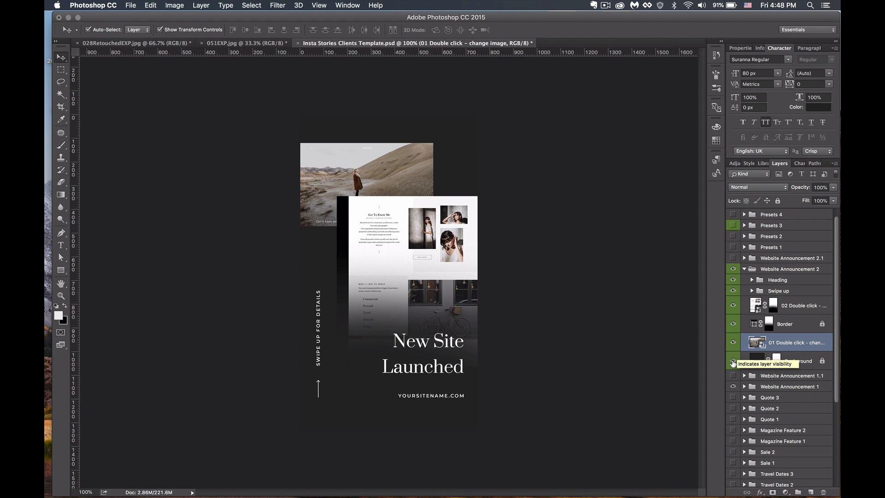
pyautogui.click(760, 362)
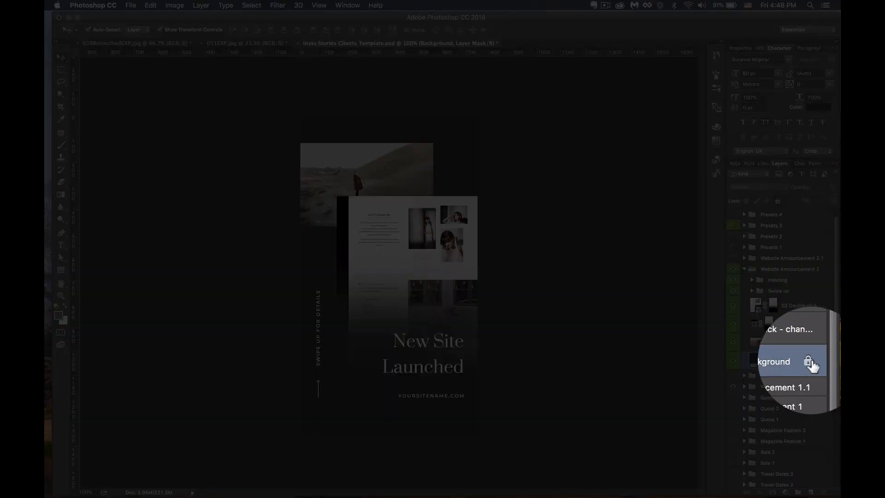
pyautogui.click(755, 362)
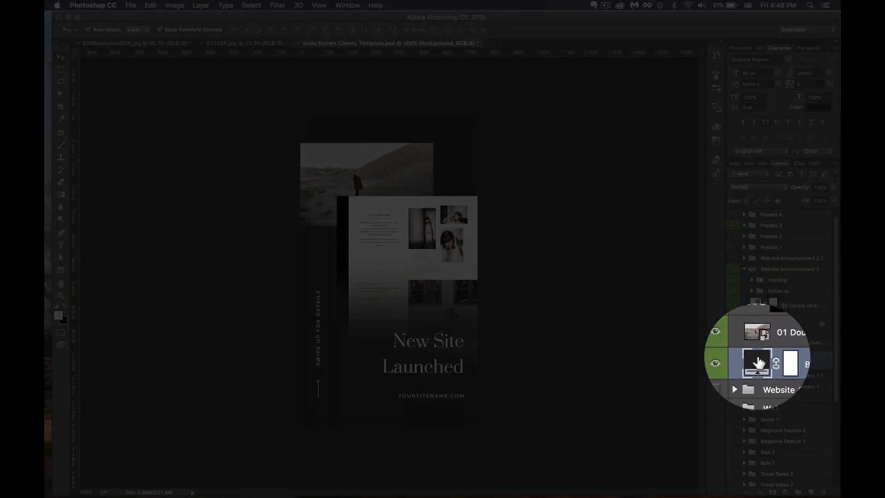
pyautogui.doubleClick(757, 363)
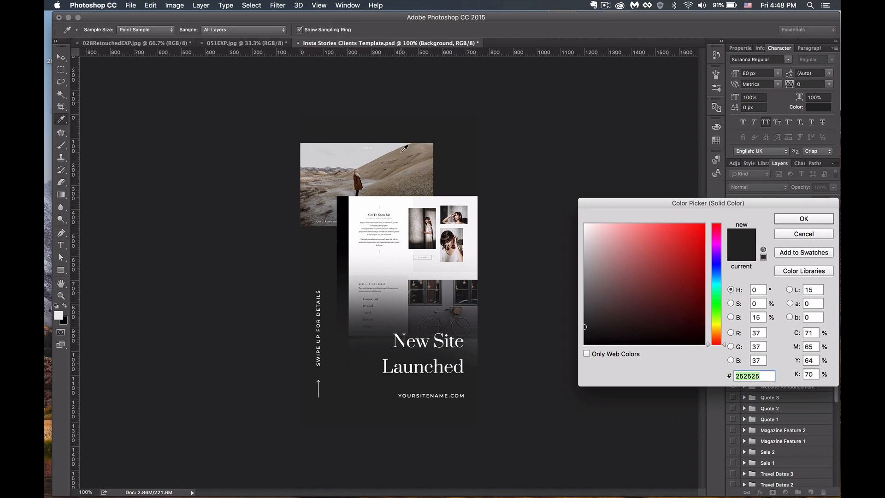
pyautogui.click(449, 288)
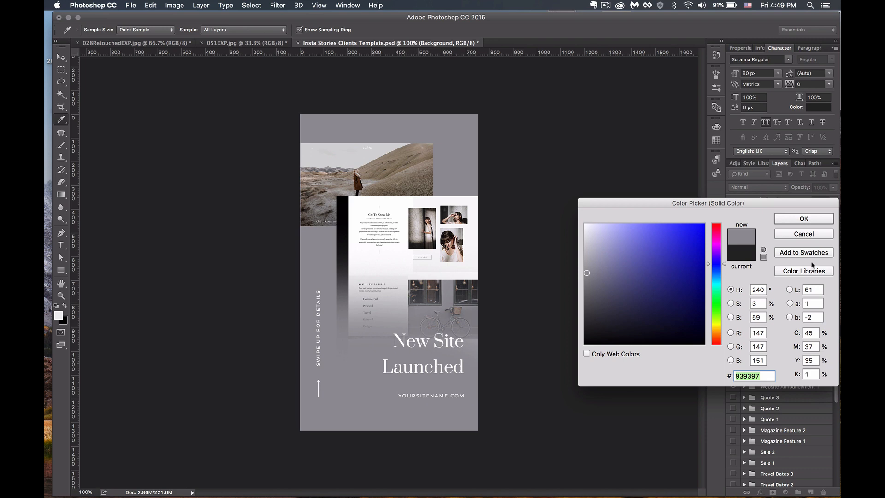
pyautogui.click(804, 235)
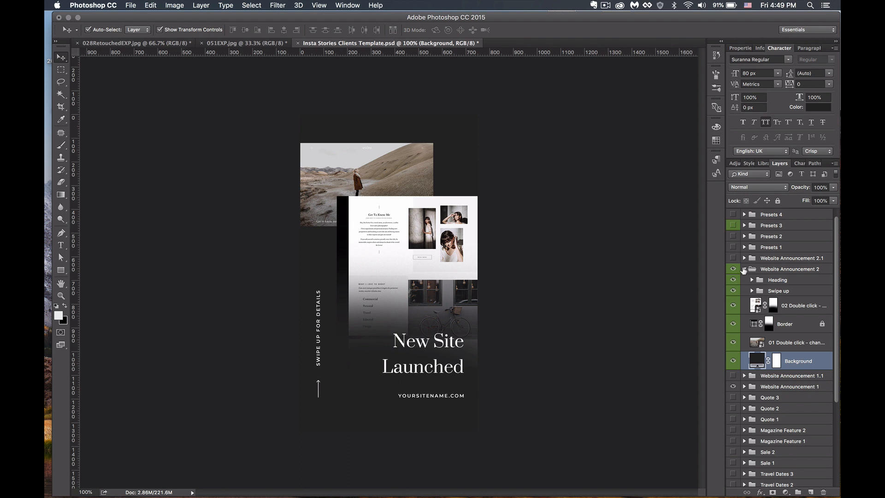
# - Collapse Website Announcement 2, show the Presets 3 story, and select its Delimiter layer
pyautogui.click(744, 270)
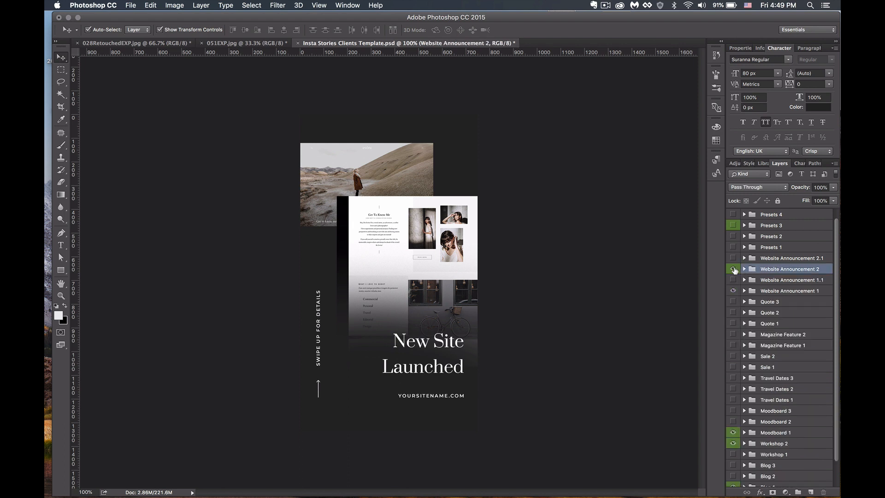
pyautogui.scroll(1, 734, 270)
pyautogui.click(733, 236)
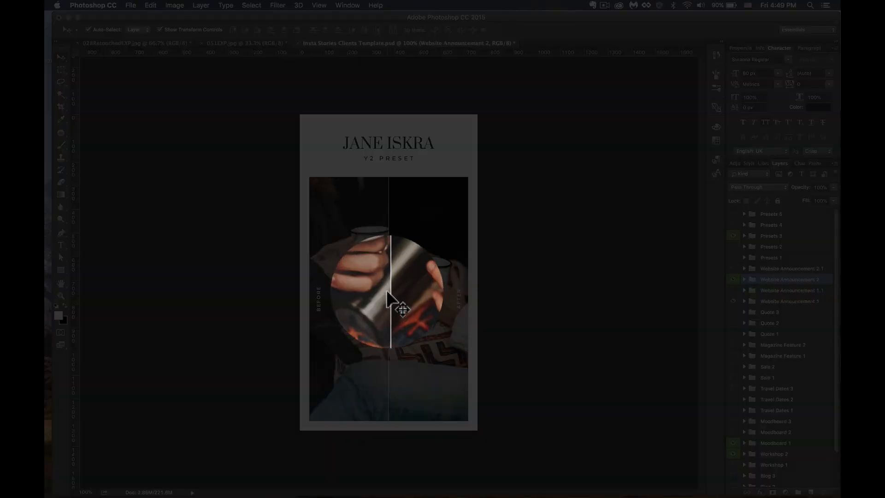
pyautogui.click(390, 289)
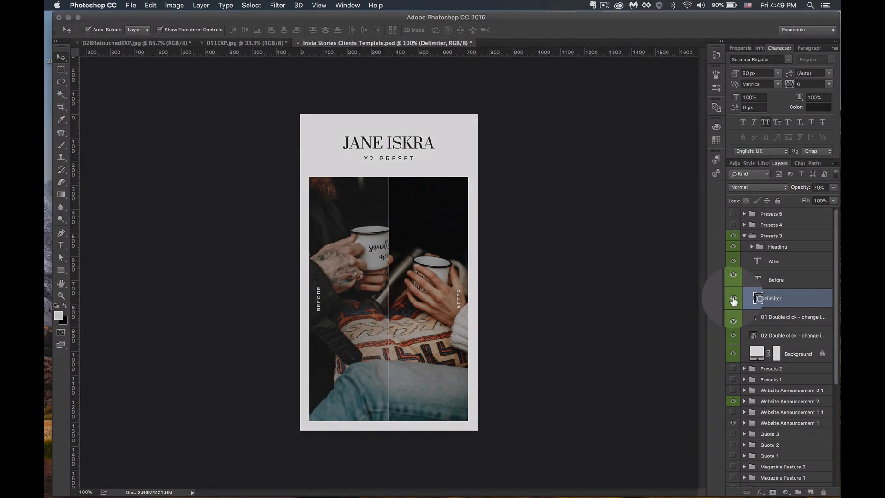
pyautogui.click(734, 298)
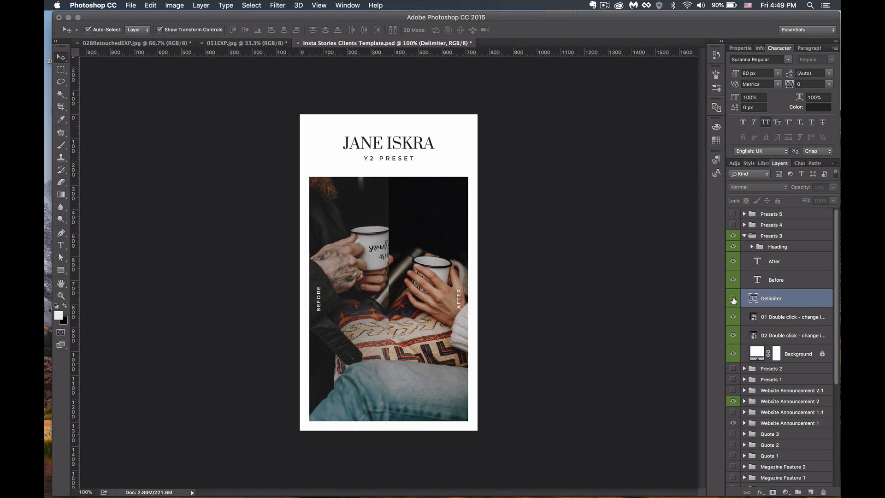
pyautogui.click(734, 299)
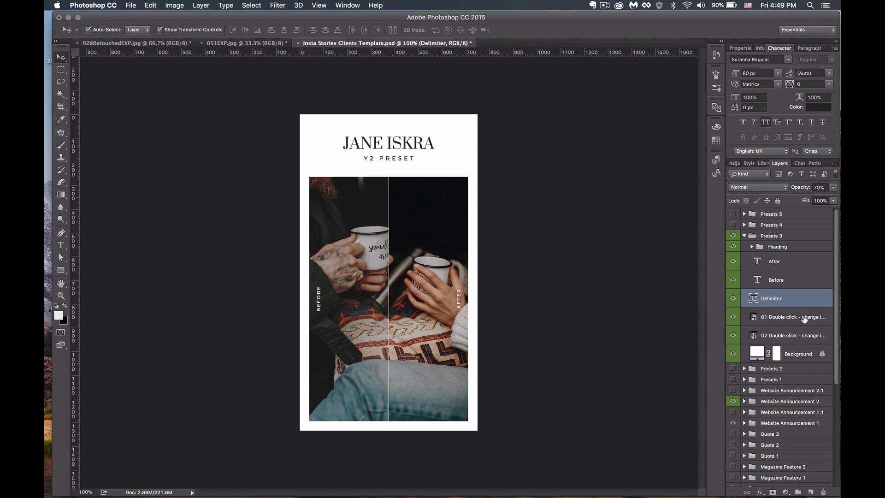
# - Give the Delimiter a near-black 151516 Color Overlay layer style
pyautogui.doubleClick(800, 300)
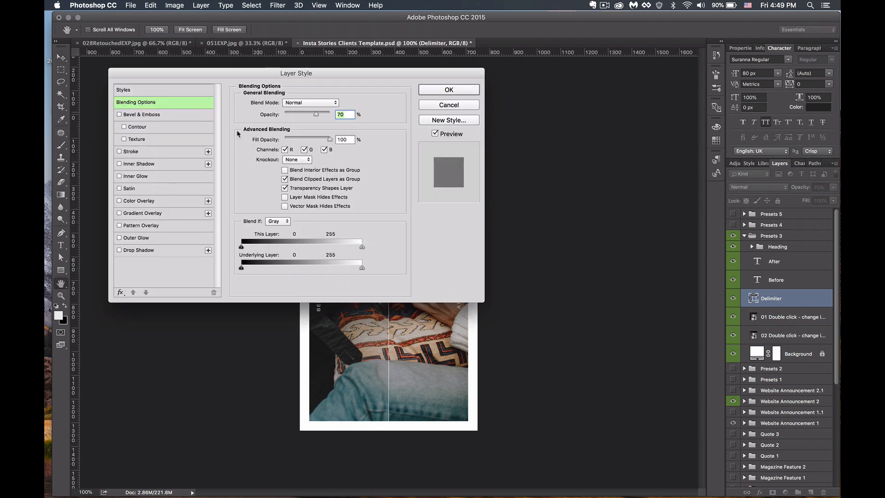
pyautogui.click(166, 201)
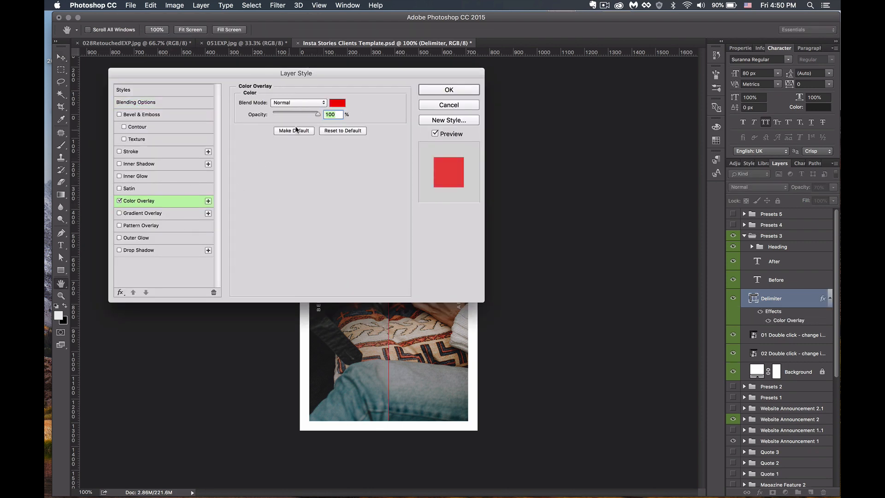
pyautogui.click(337, 102)
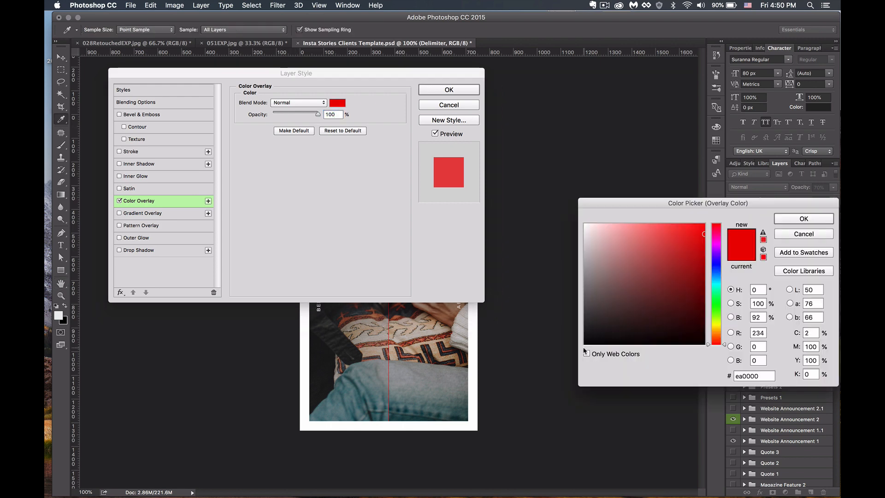
pyautogui.moveTo(595, 320); pyautogui.dragTo(583, 335)
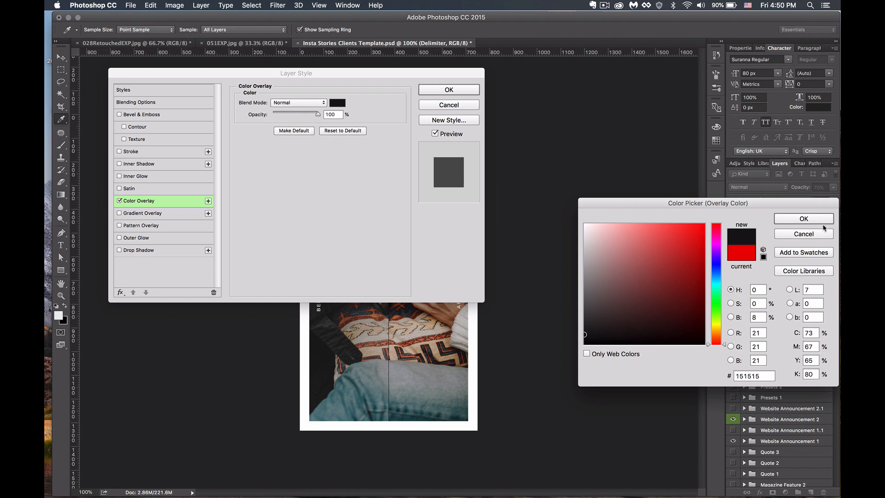
pyautogui.click(804, 218)
pyautogui.click(449, 89)
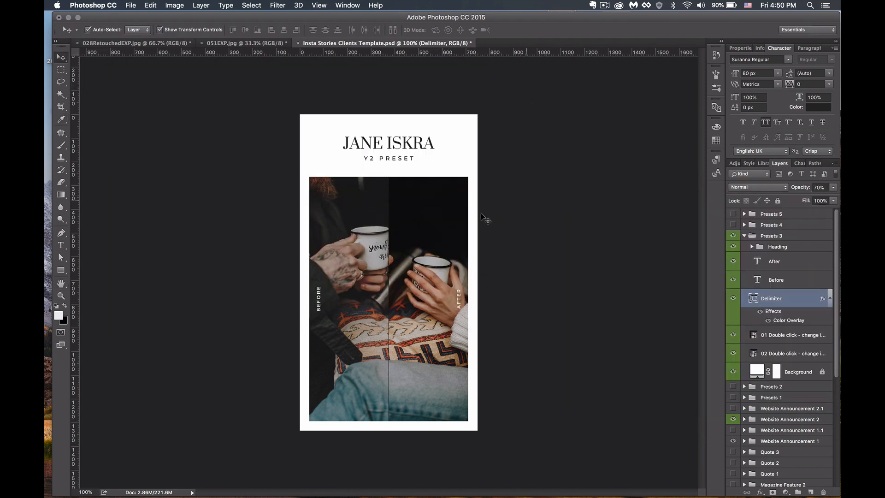
pyautogui.click(446, 223)
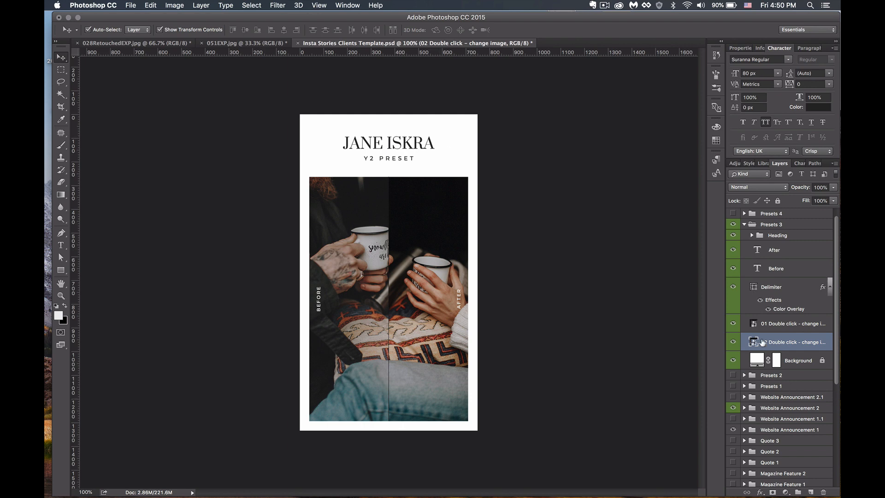
# - Drag the woman's close-up from 051EXP.jpg into the story template as Layer 3
pyautogui.doubleClick(755, 343)
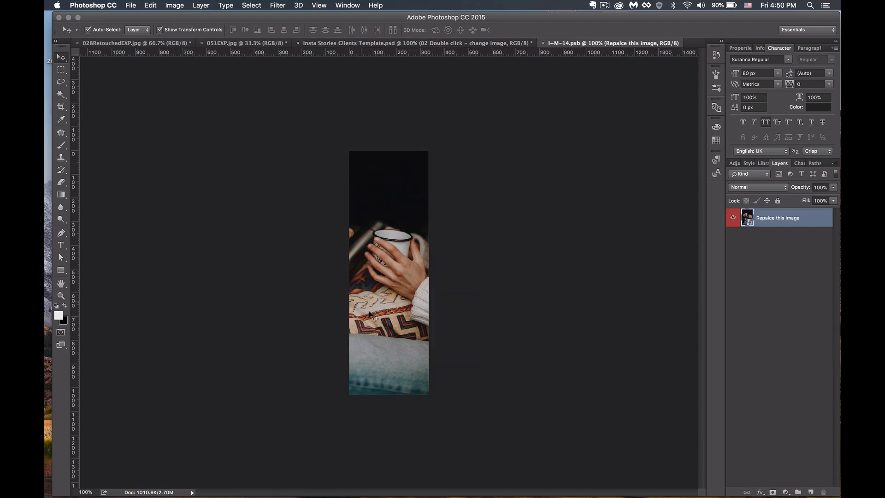
pyautogui.click(543, 43)
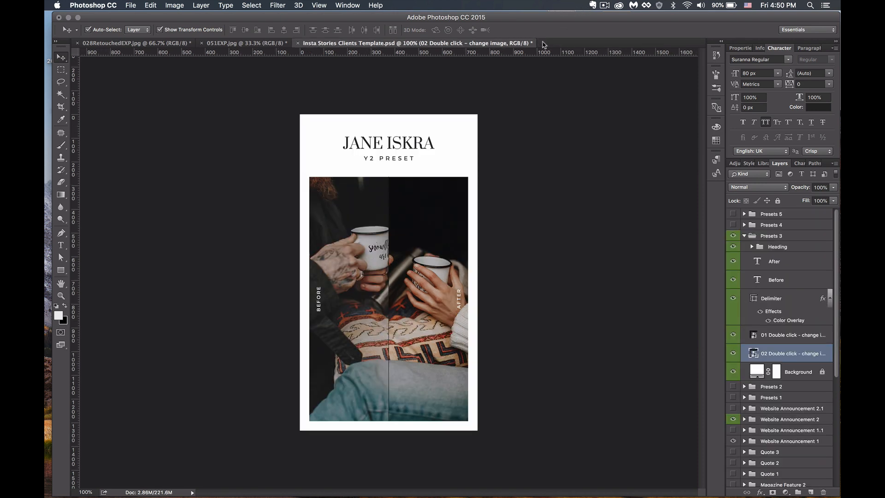
pyautogui.click(154, 45)
pyautogui.click(221, 43)
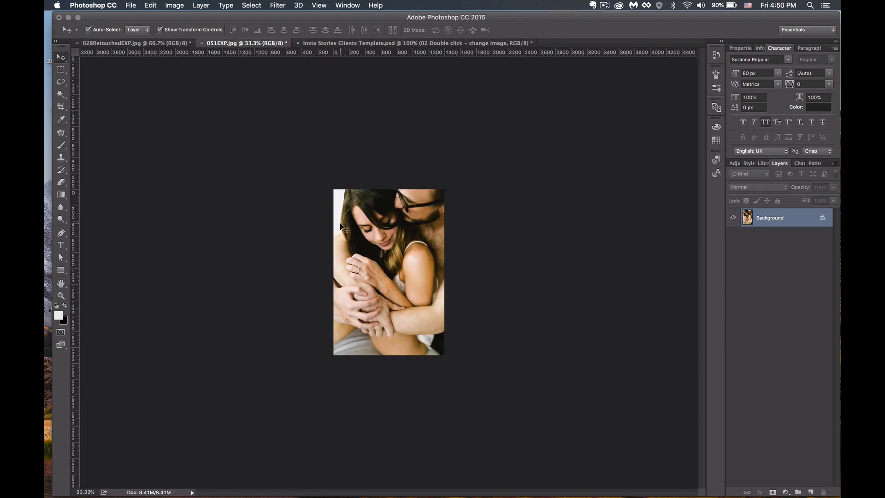
pyautogui.click(475, 44)
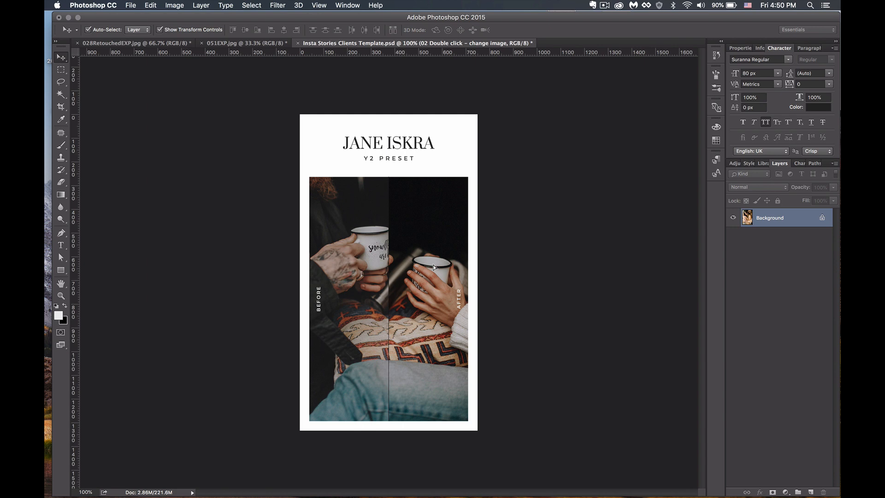
pyautogui.moveTo(435, 264); pyautogui.dragTo(666, 257)
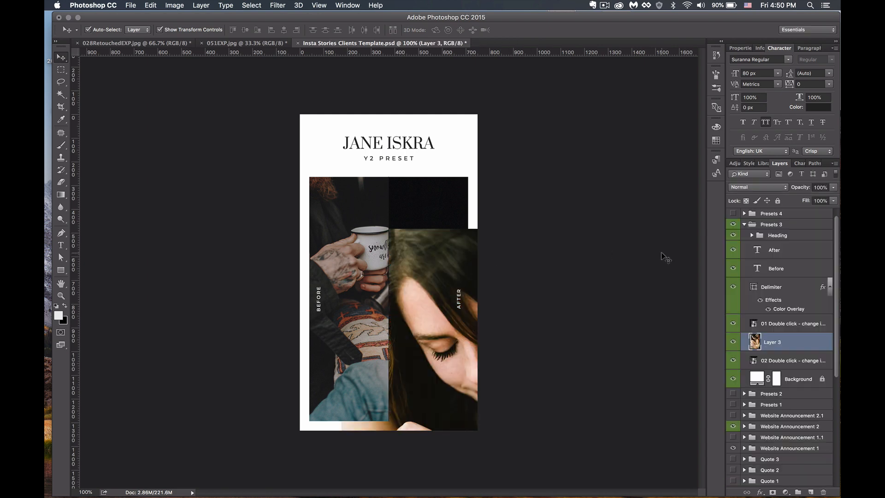
# - Move the couple photo up and scale it down to fit the After half of the story
pyautogui.moveTo(421, 335); pyautogui.dragTo(418, 199)
pyautogui.press('super+t')
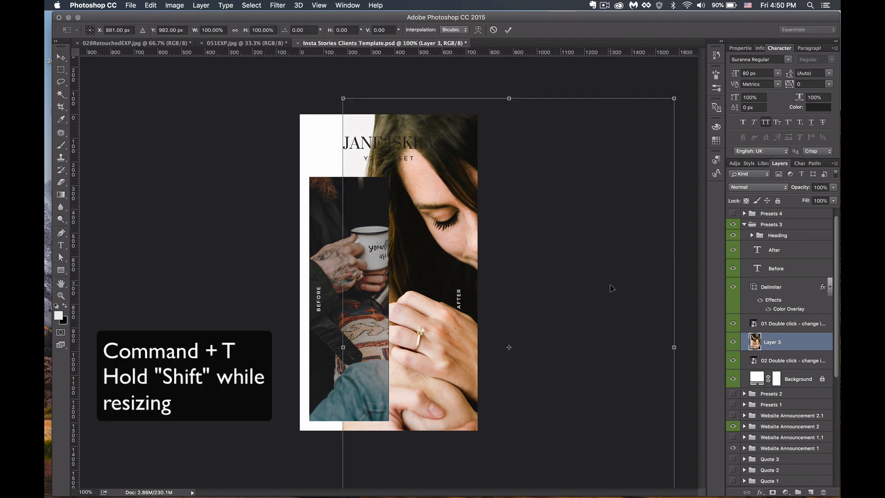
pyautogui.moveTo(674, 98); pyautogui.dragTo(551, 314)
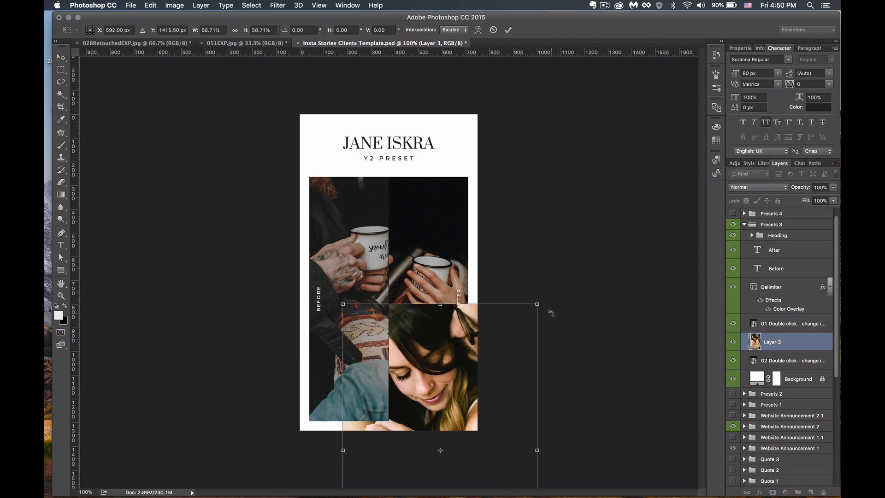
pyautogui.moveTo(430, 380); pyautogui.dragTo(435, 231)
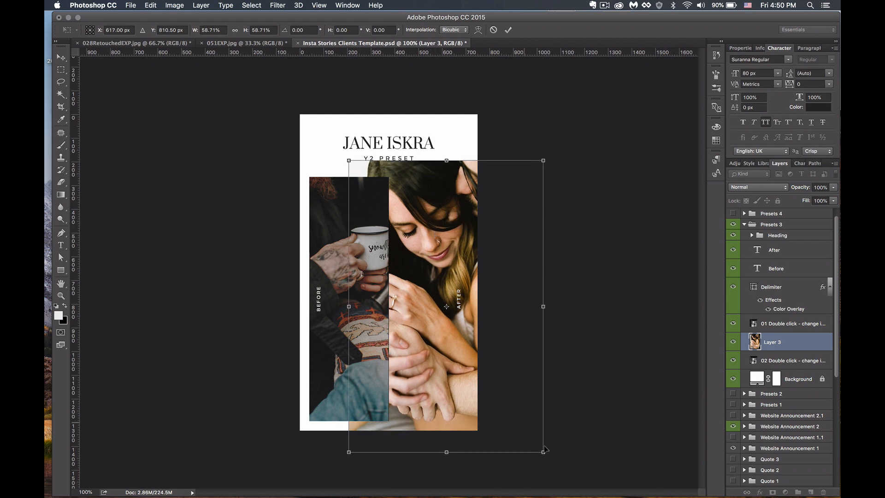
pyautogui.moveTo(536, 442); pyautogui.dragTo(523, 425)
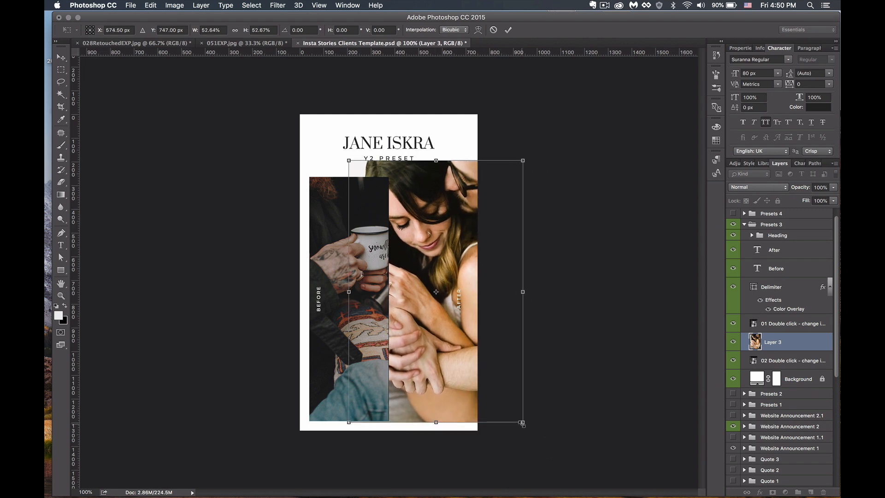
pyautogui.press('Return')
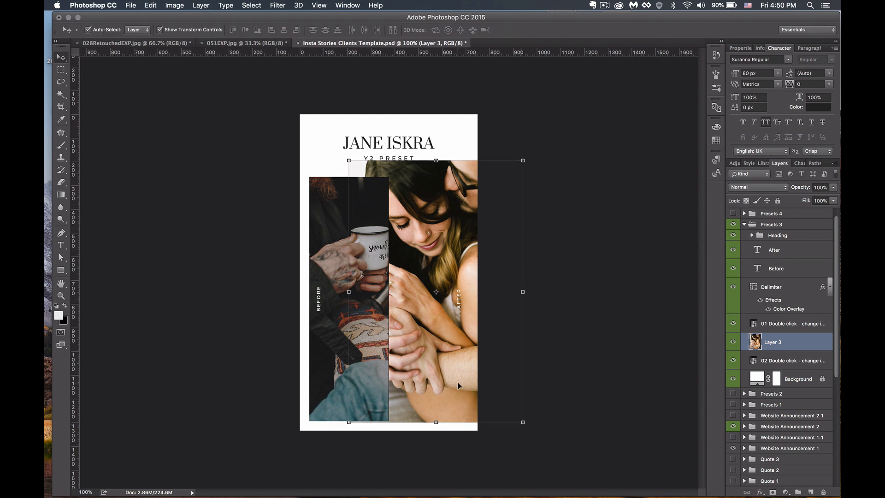
pyautogui.press('super+t')
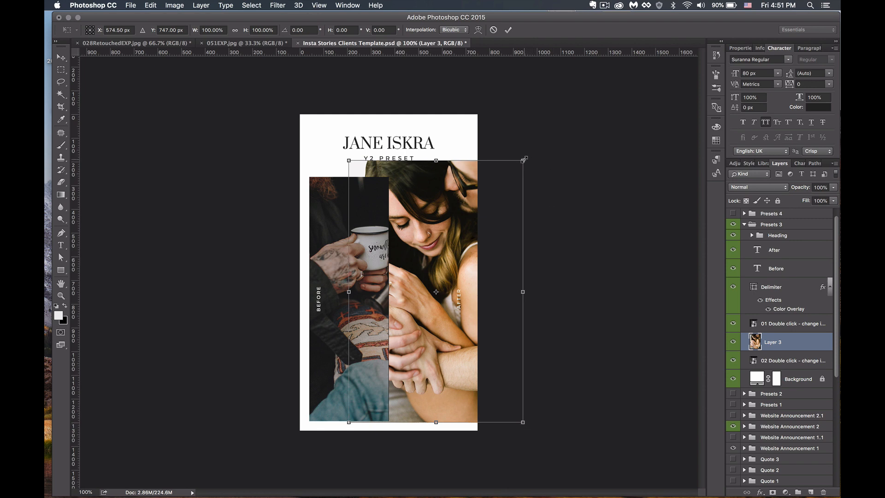
pyautogui.moveTo(523, 161); pyautogui.dragTo(522, 180)
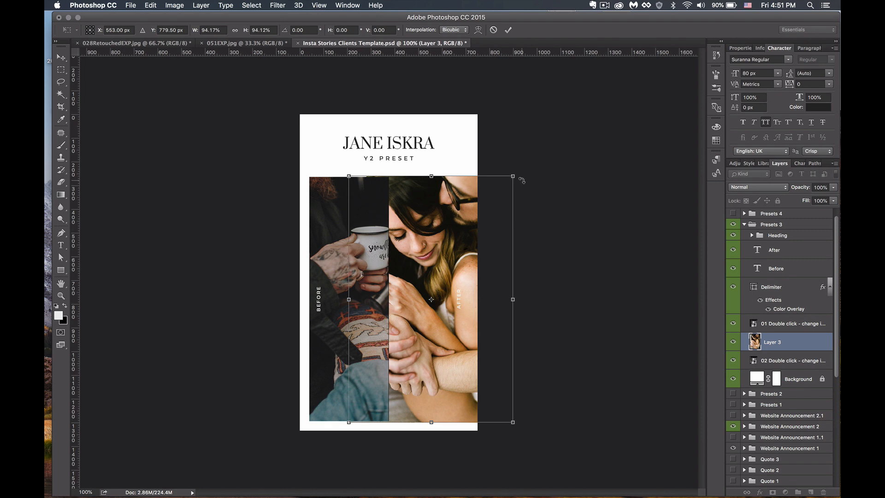
pyautogui.press('Return')
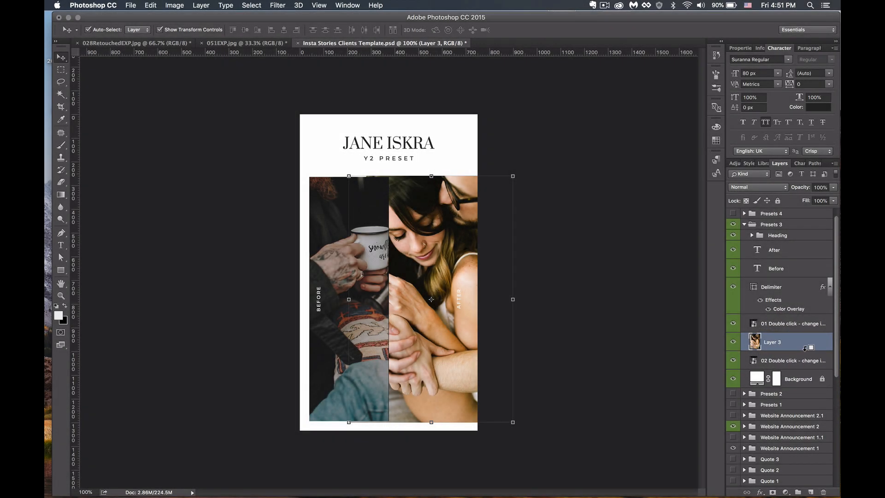
# - Clip Layer 3 to the After placeholder, nudge it into place, and duplicate it with Cmd+J
pyautogui.keyDown('alt'); pyautogui.click(805, 348); pyautogui.keyUp('alt')
pyautogui.click(592, 256)
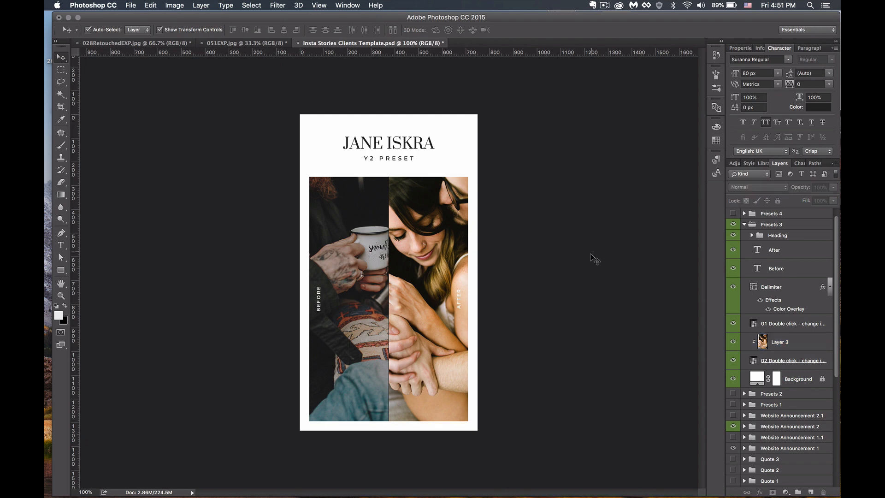
pyautogui.moveTo(433, 246); pyautogui.dragTo(392, 243)
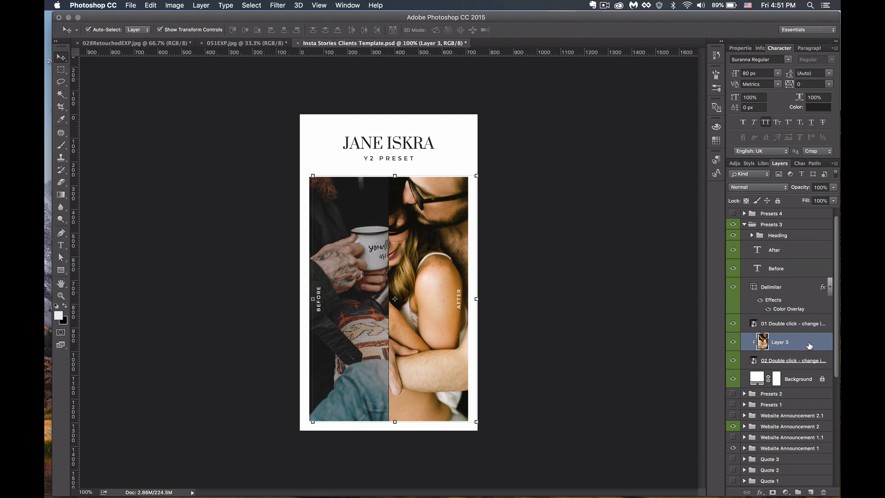
pyautogui.press('super+j')
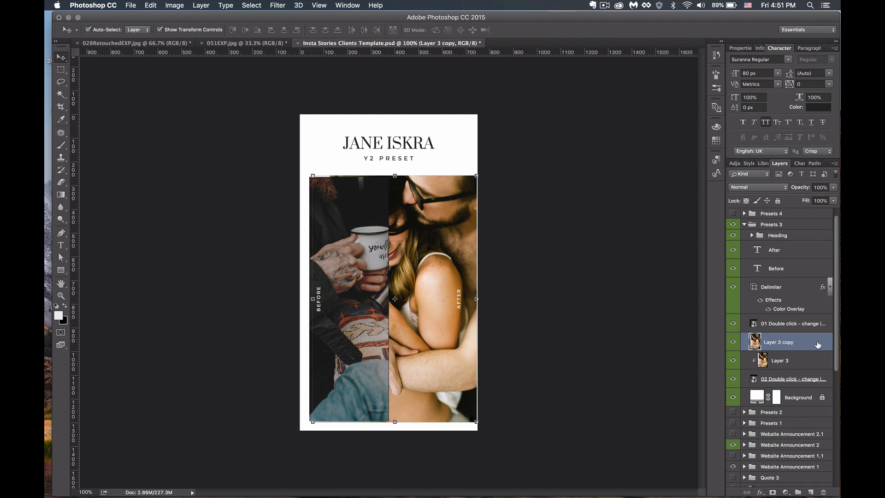
# - Move Layer 3 copy above the 01 placeholder, clip it to the Before frame, and select both photo layers
pyautogui.moveTo(808, 343); pyautogui.dragTo(807, 316)
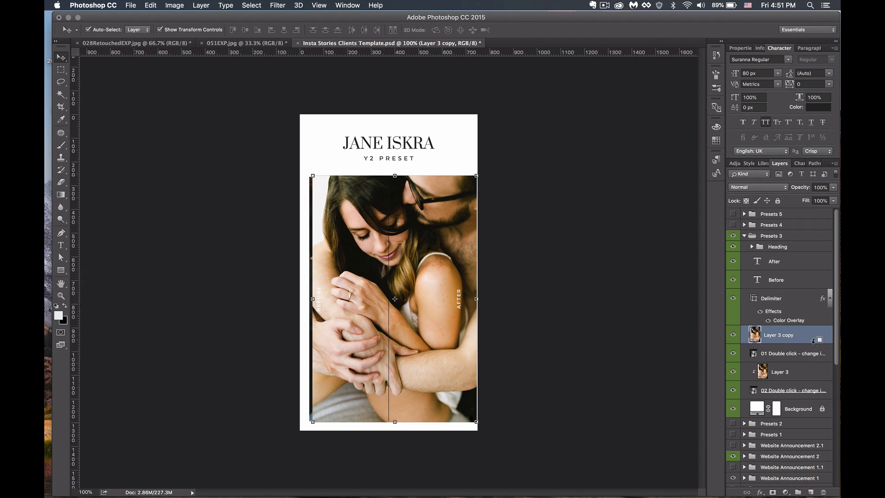
pyautogui.keyDown('alt'); pyautogui.click(814, 342); pyautogui.keyUp('alt')
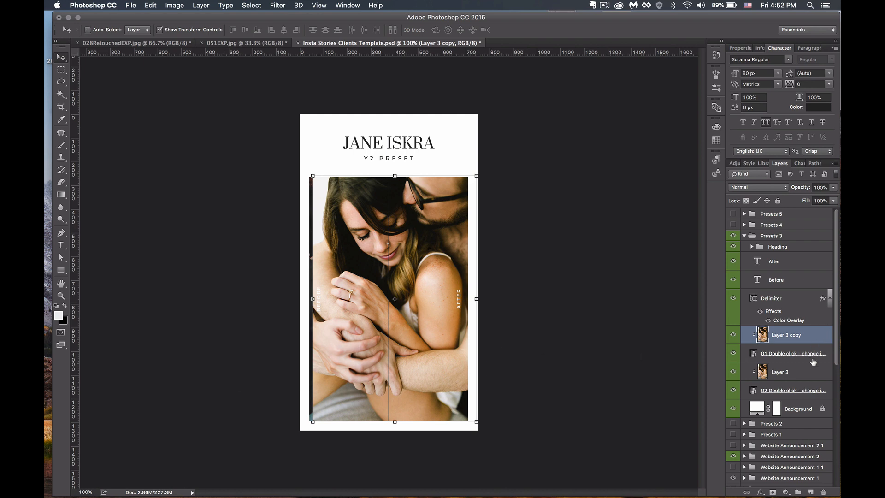
pyautogui.keyDown('super'); pyautogui.click(809, 373); pyautogui.keyUp('super')
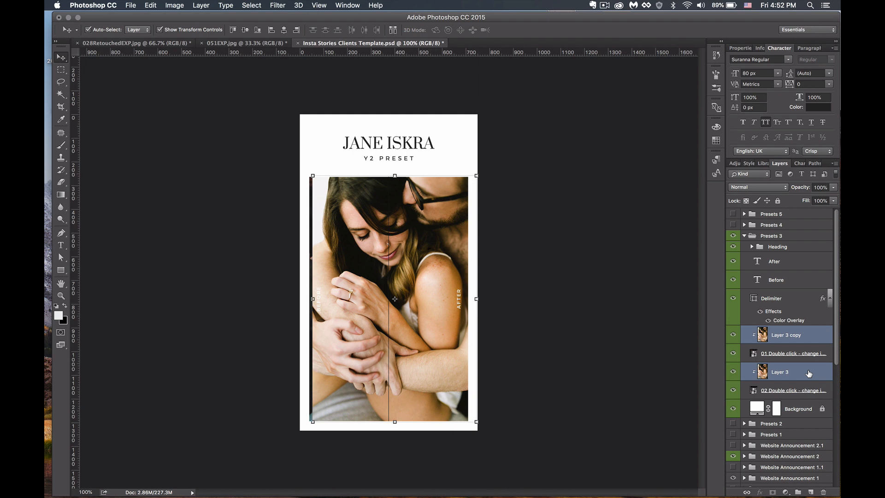
# - Nudge both couple photos left with the arrow keys so the halves line up, then select Layer 3 copy alone
pyautogui.press('Left')
pyautogui.press('Left')
pyautogui.press('Left')
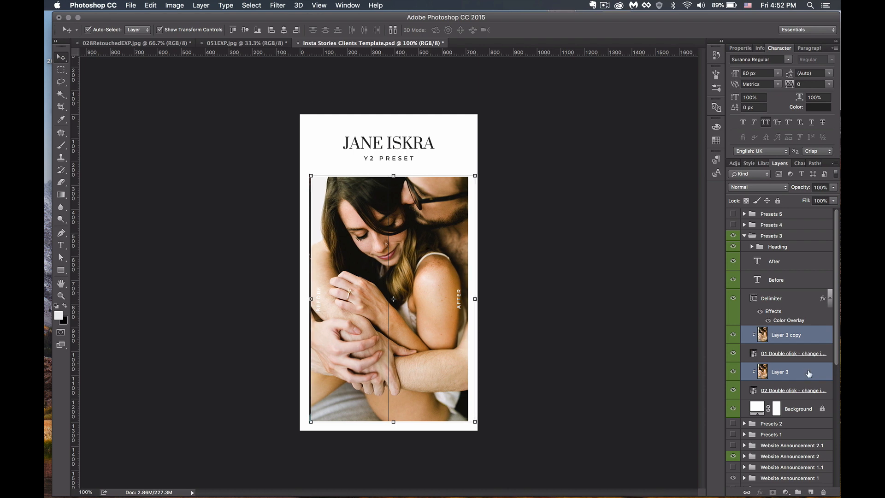
pyautogui.press('Left')
pyautogui.press('Left')
pyautogui.press('Left')
pyautogui.press('Left')
pyautogui.press('Left')
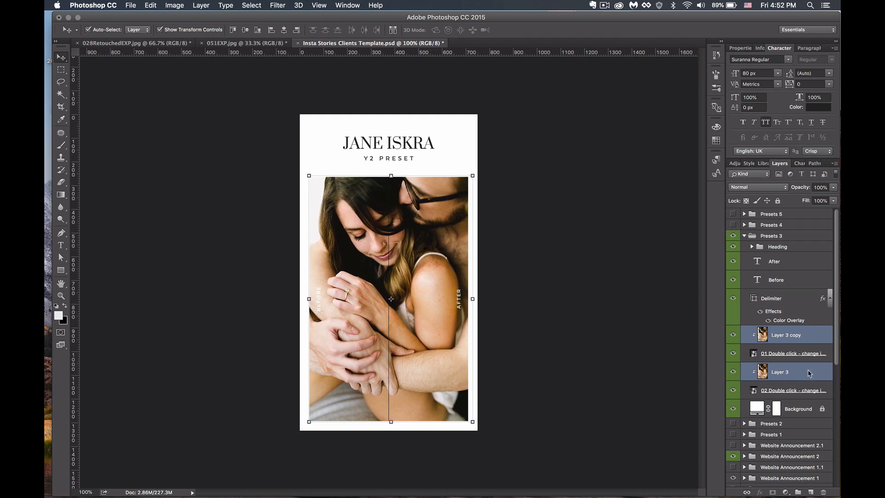
pyautogui.press('Left')
pyautogui.press('Left')
pyautogui.press('Left')
pyautogui.press('Left')
pyautogui.press('Left')
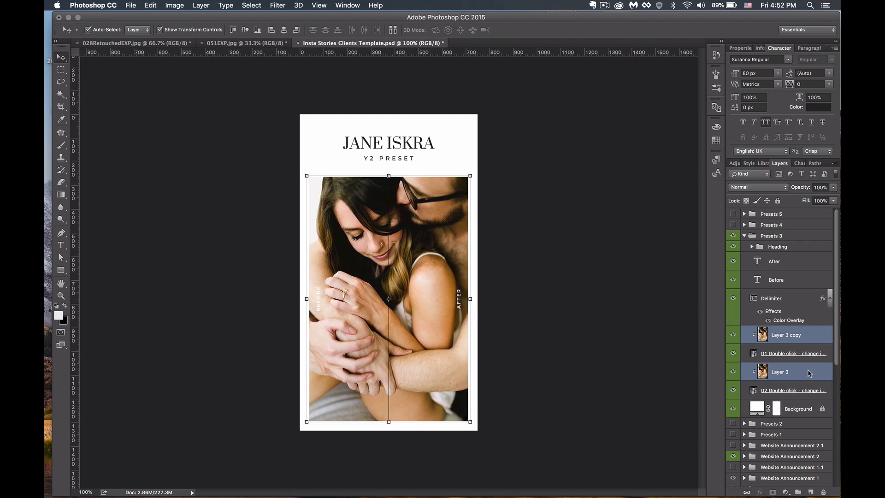
pyautogui.press('Left')
pyautogui.press('Left')
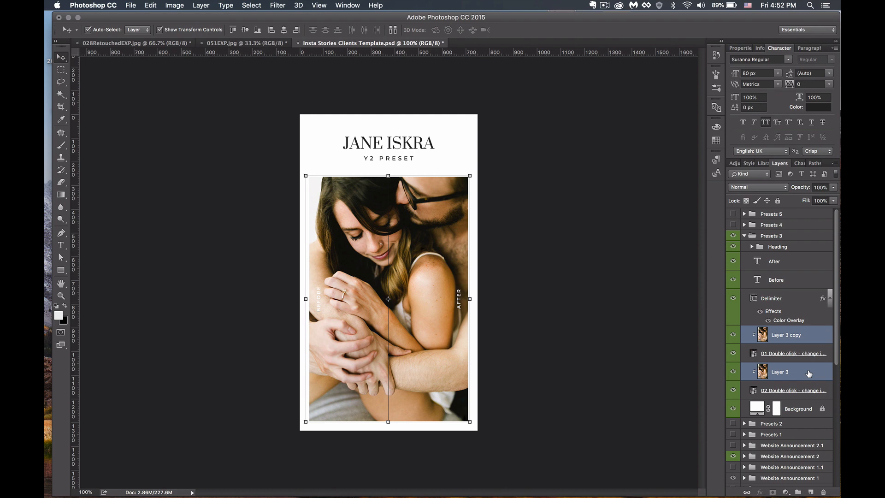
pyautogui.hotkey('shift', 'Right')
pyautogui.hotkey('shift', 'Right')
pyautogui.hotkey('shift', 'Right')
pyautogui.hotkey('shift', 'Right')
pyautogui.hotkey('shift', 'Right')
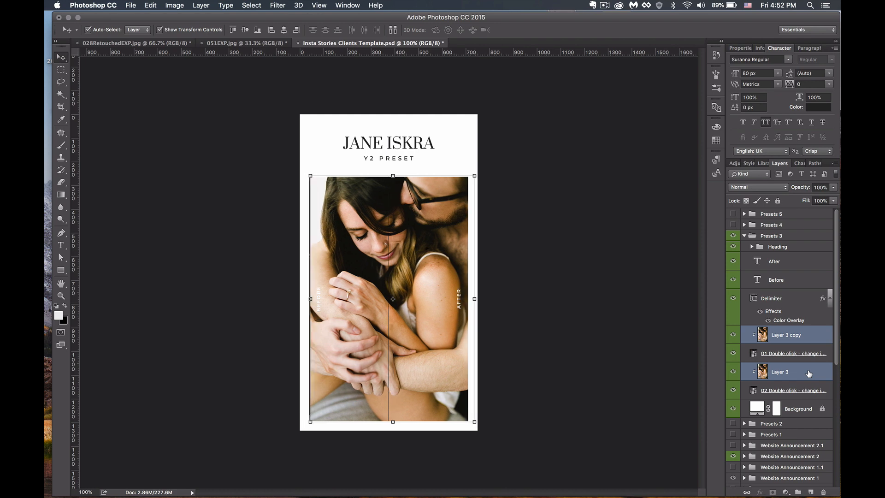
pyautogui.hotkey('shift', 'Left')
pyautogui.hotkey('shift', 'Left')
pyautogui.hotkey('shift', 'Left')
pyautogui.hotkey('shift', 'Left')
pyautogui.hotkey('shift', 'Left')
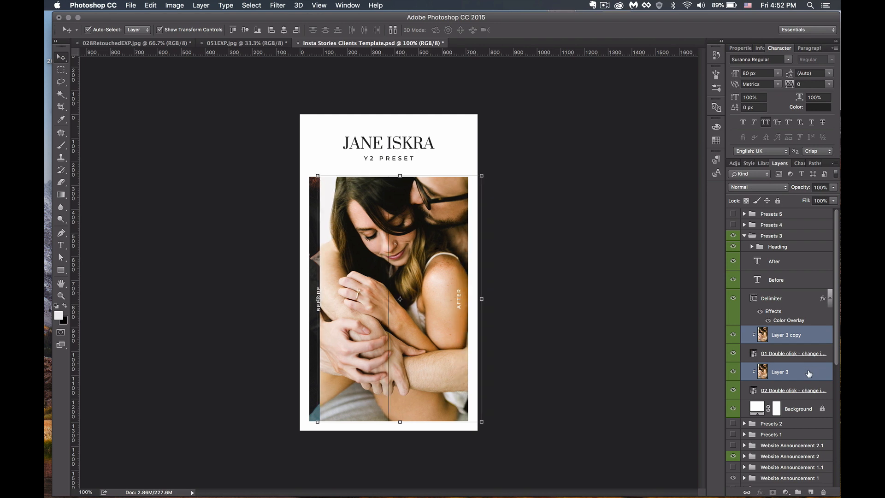
pyautogui.press('Left')
pyautogui.press('Left')
pyautogui.press('Left')
pyautogui.press('Left')
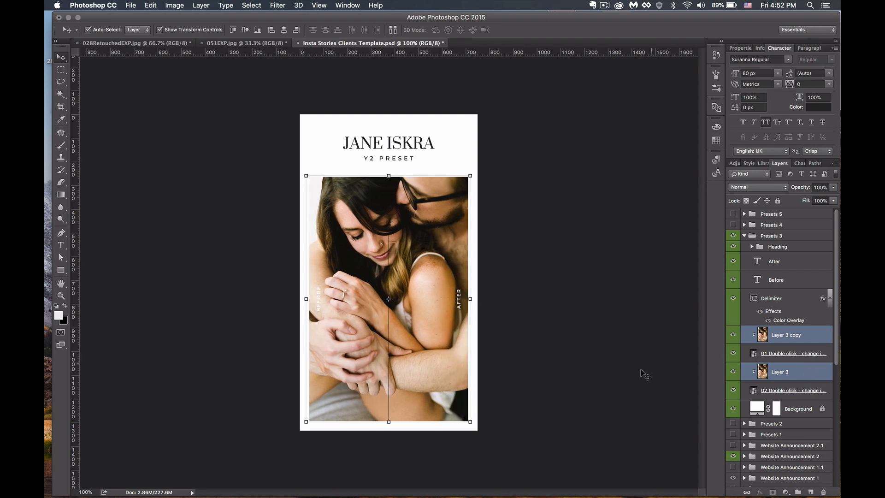
pyautogui.click(611, 395)
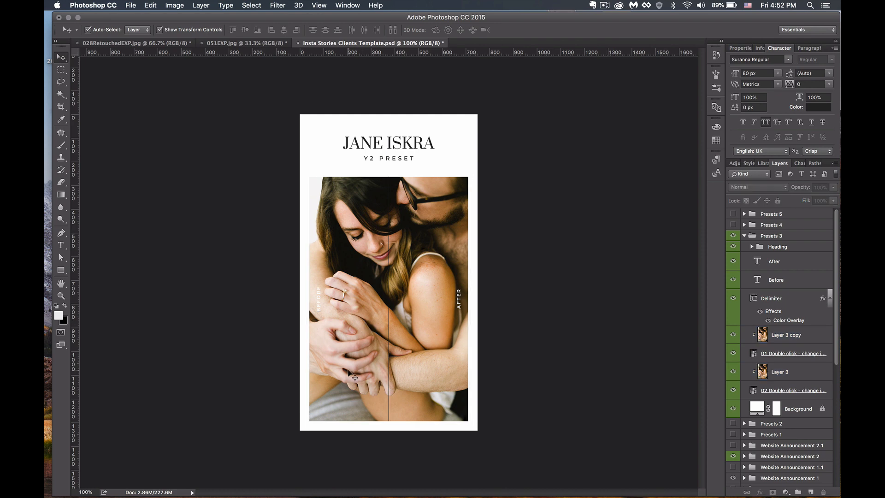
pyautogui.click(347, 347)
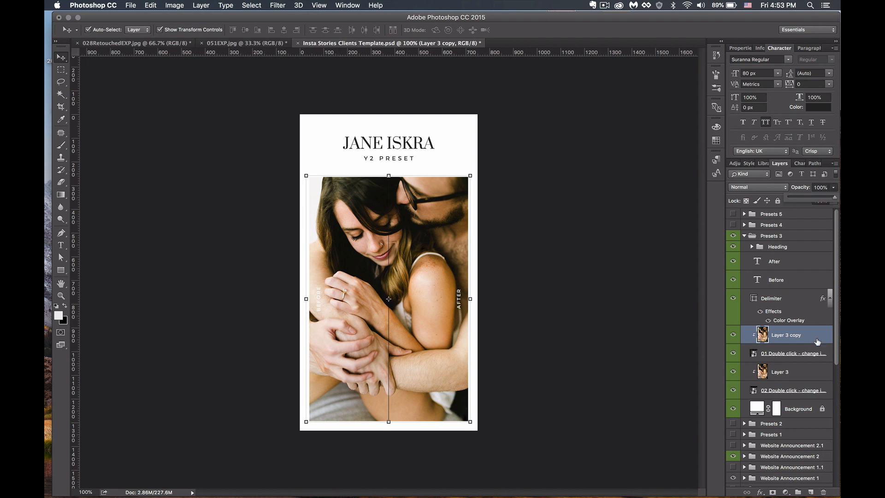
# - Add a white Color Overlay at about 16% opacity to Layer 3 copy
pyautogui.doubleClick(820, 337)
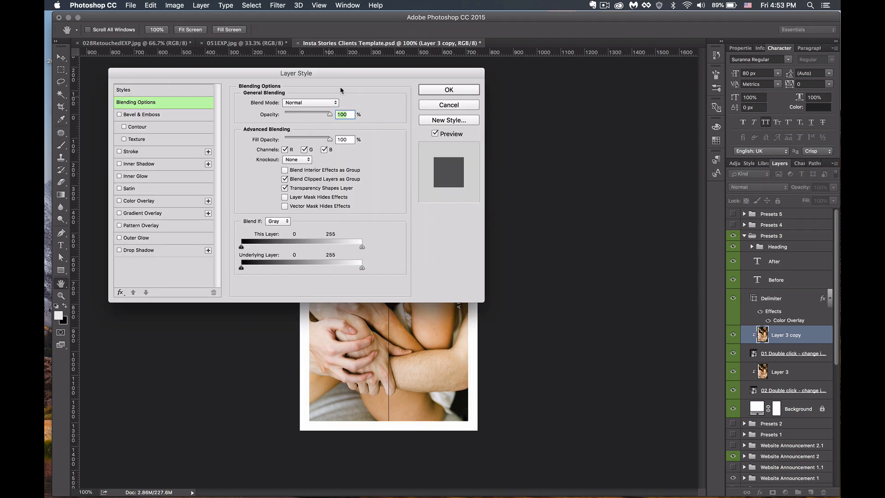
pyautogui.moveTo(345, 76); pyautogui.dragTo(746, 155)
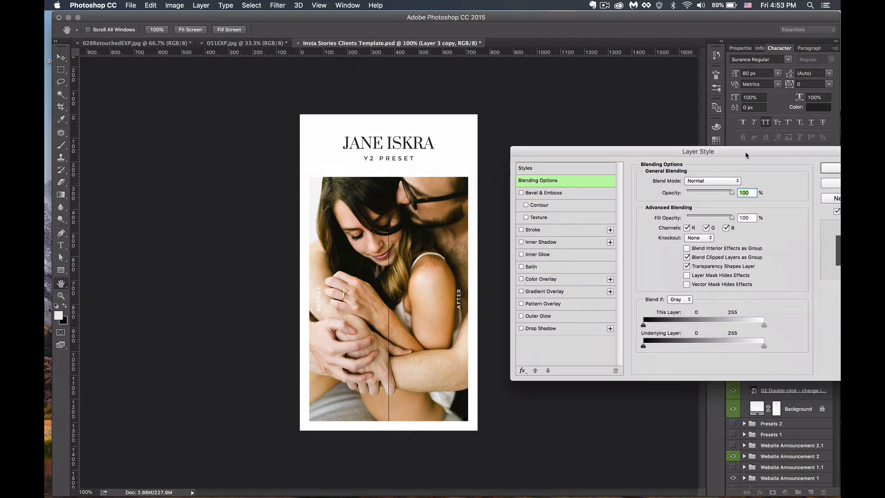
pyautogui.click(580, 284)
pyautogui.click(739, 181)
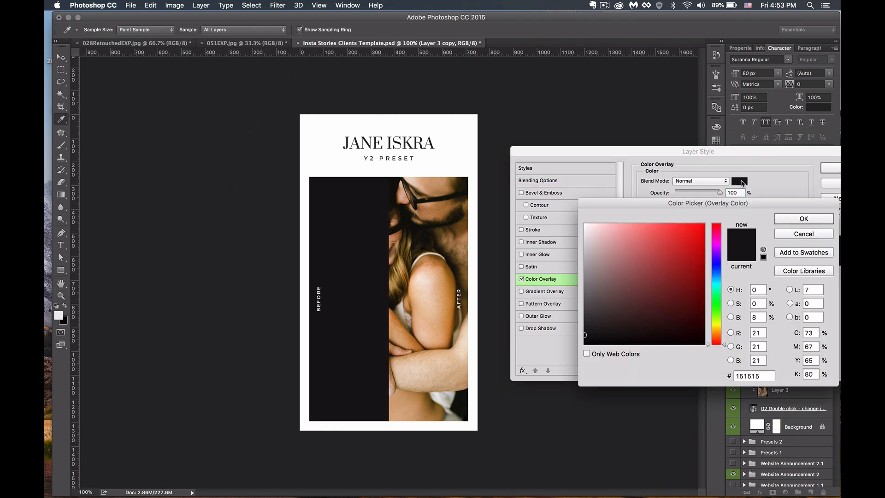
pyautogui.moveTo(596, 252); pyautogui.dragTo(563, 215)
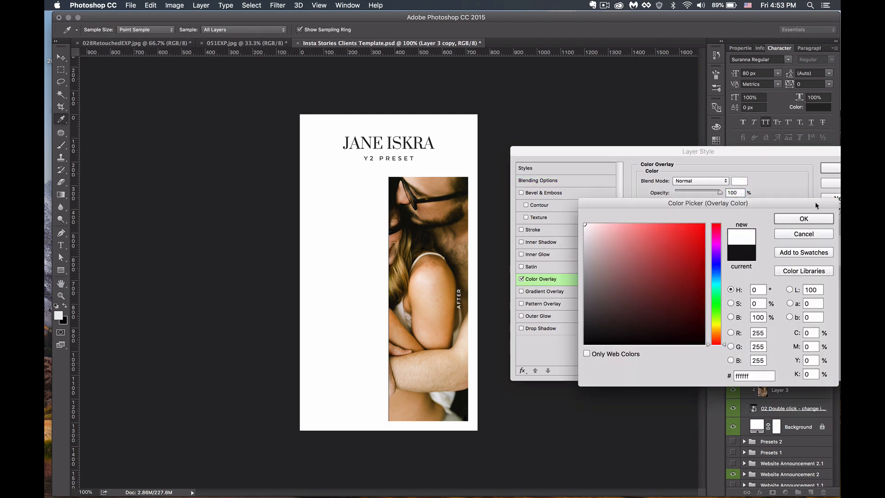
pyautogui.click(804, 218)
pyautogui.moveTo(720, 193); pyautogui.dragTo(683, 196)
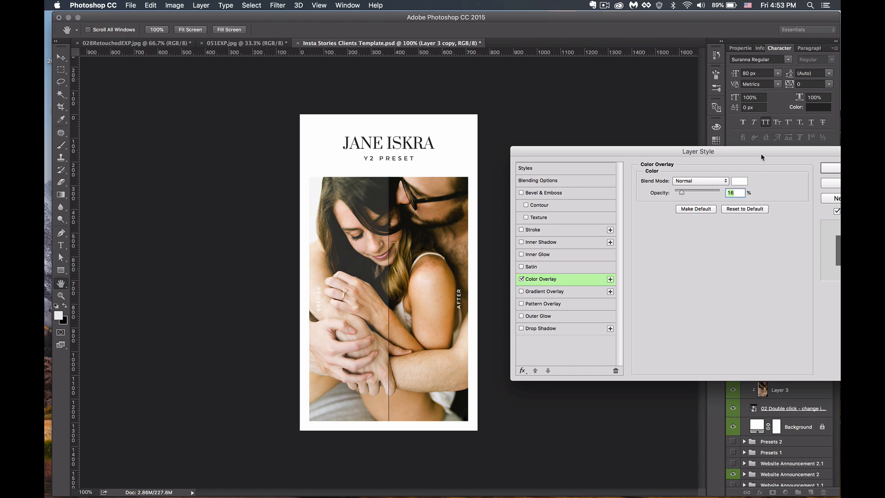
pyautogui.moveTo(761, 153); pyautogui.dragTo(626, 153)
pyautogui.click(761, 169)
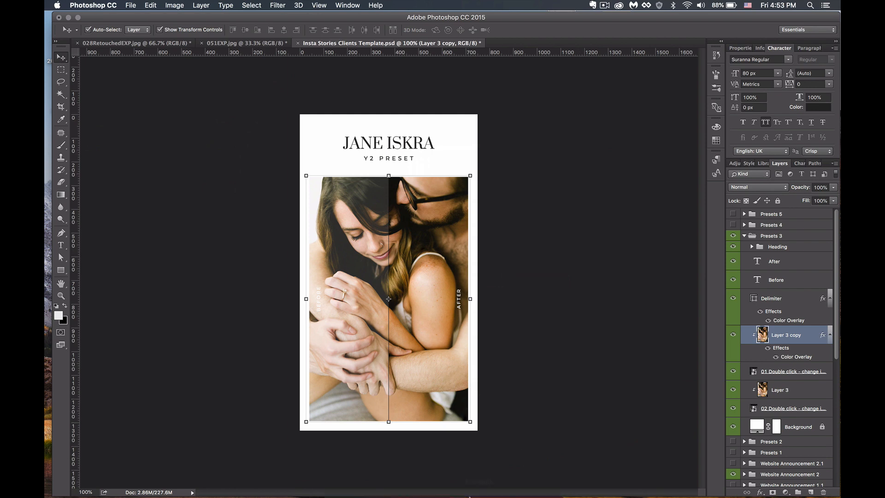
# - Collapse the Presets 3 group in the Layers panel and leave nothing selected
pyautogui.click(632, 241)
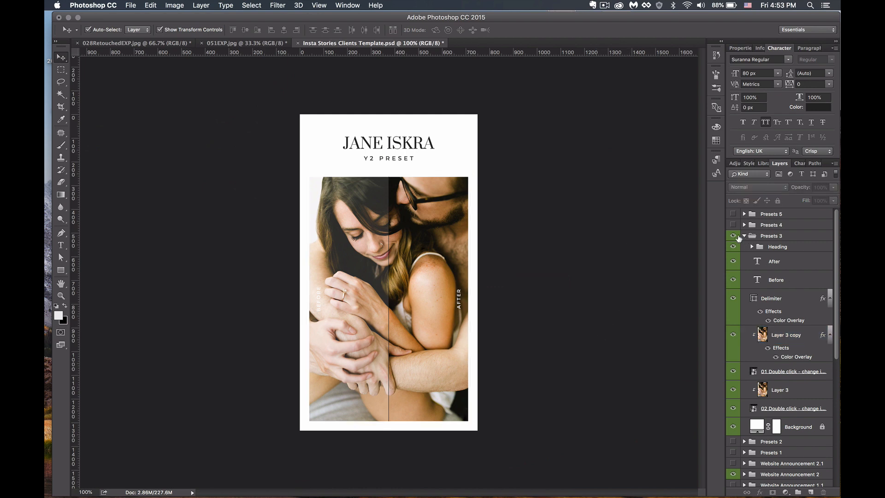
pyautogui.click(737, 236)
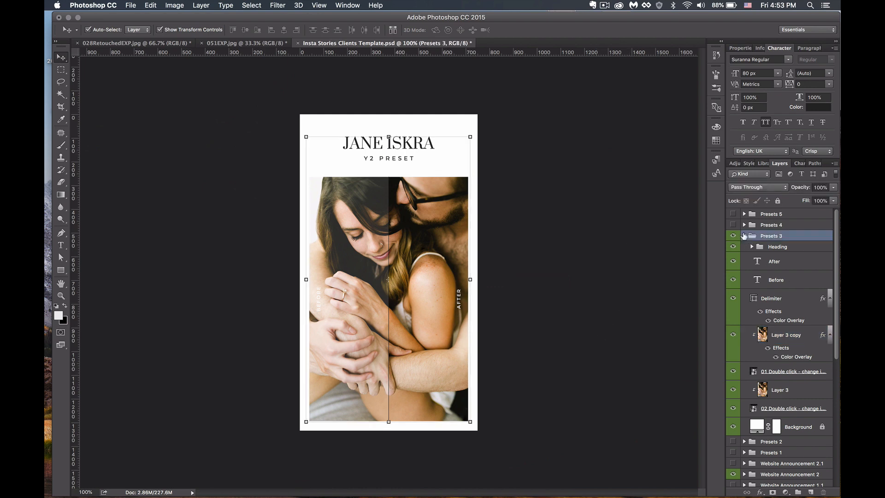
pyautogui.click(744, 236)
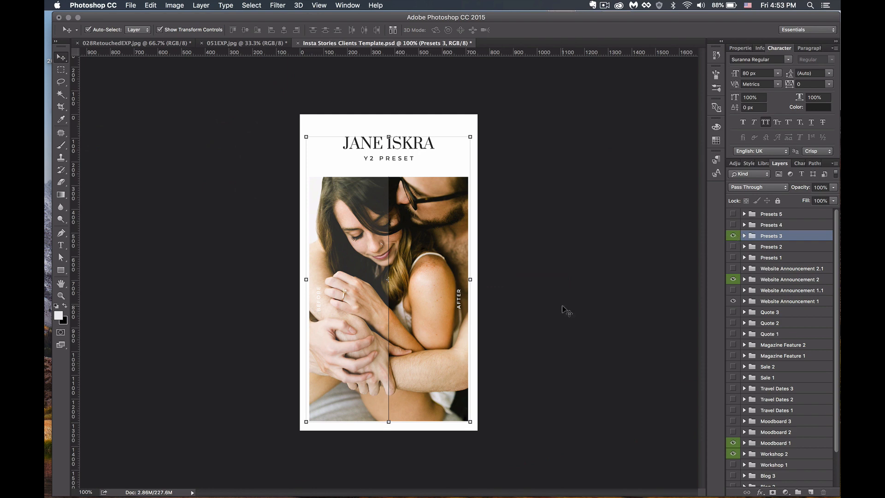
pyautogui.click(563, 306)
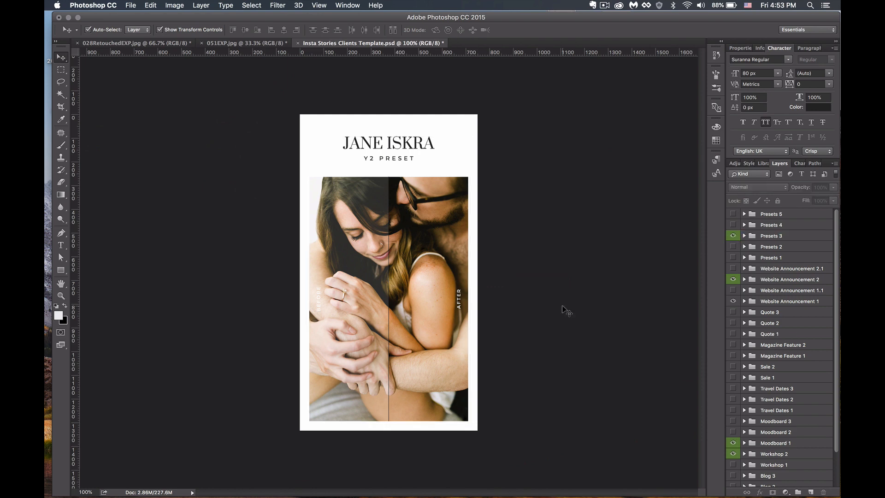